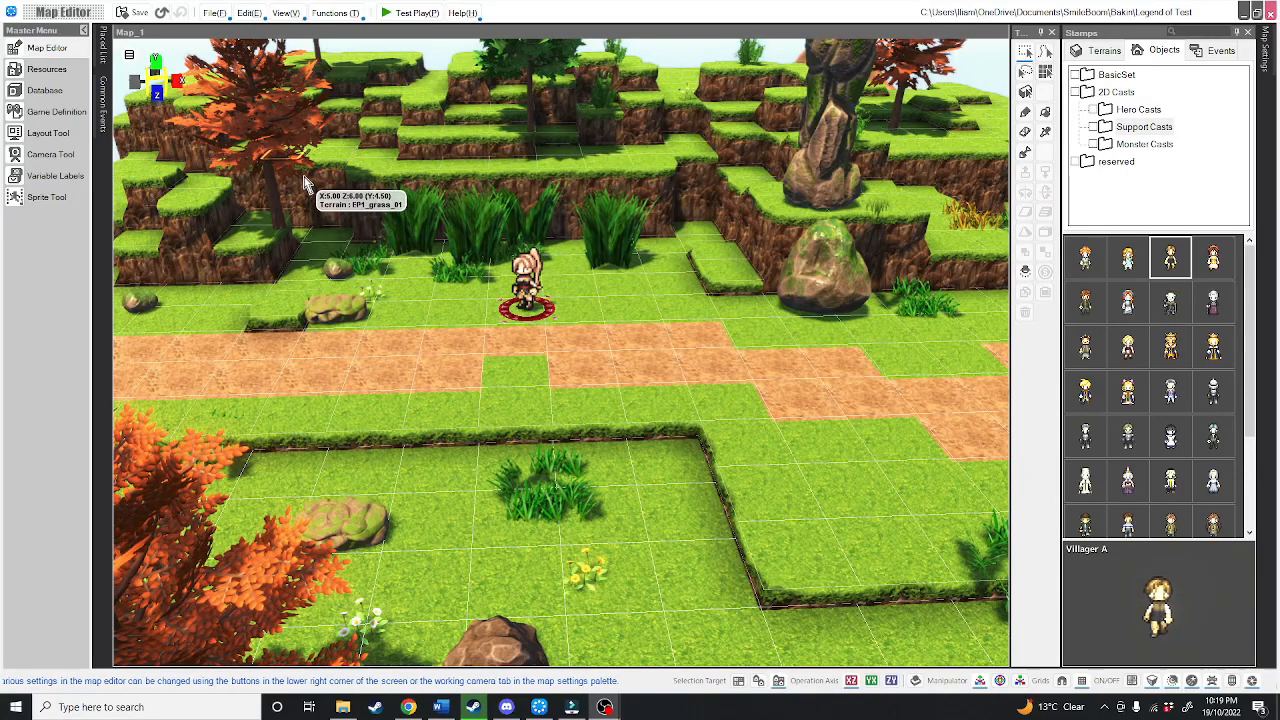
- Open the camera tool and add a new camera named cutscene_1 under Map_1
click(45, 157)
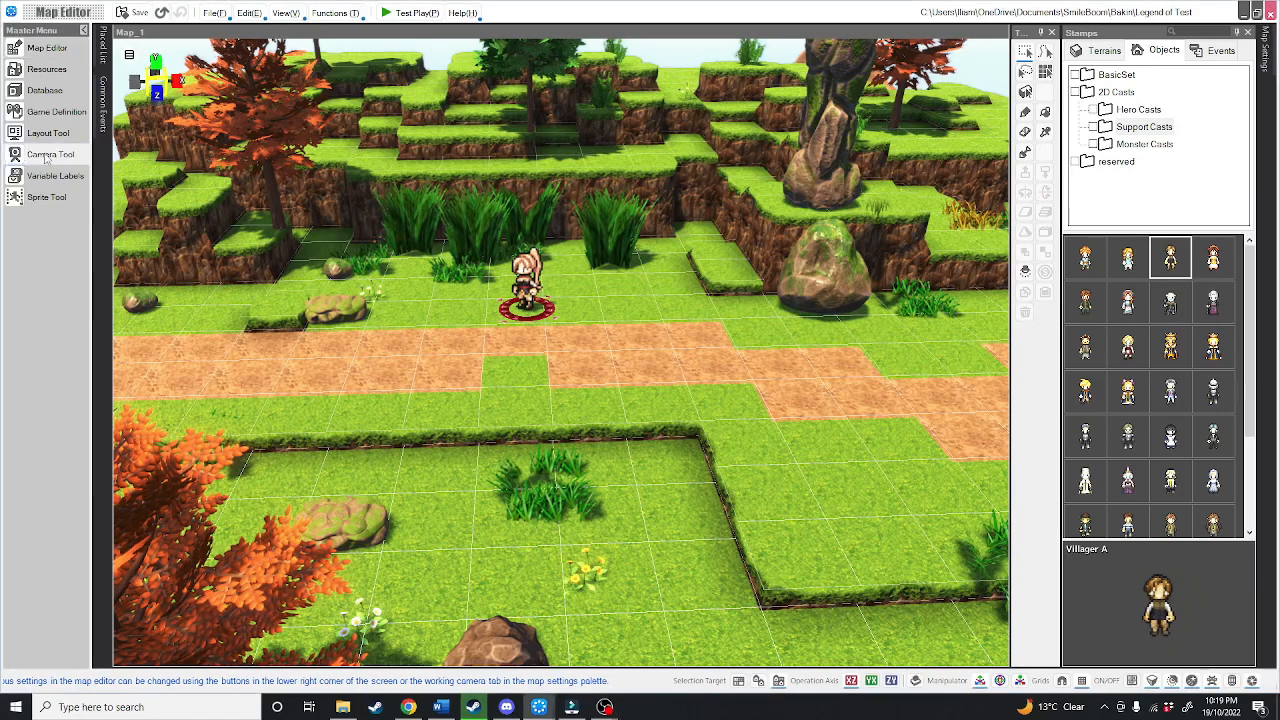
drag(556, 120, 482, 102)
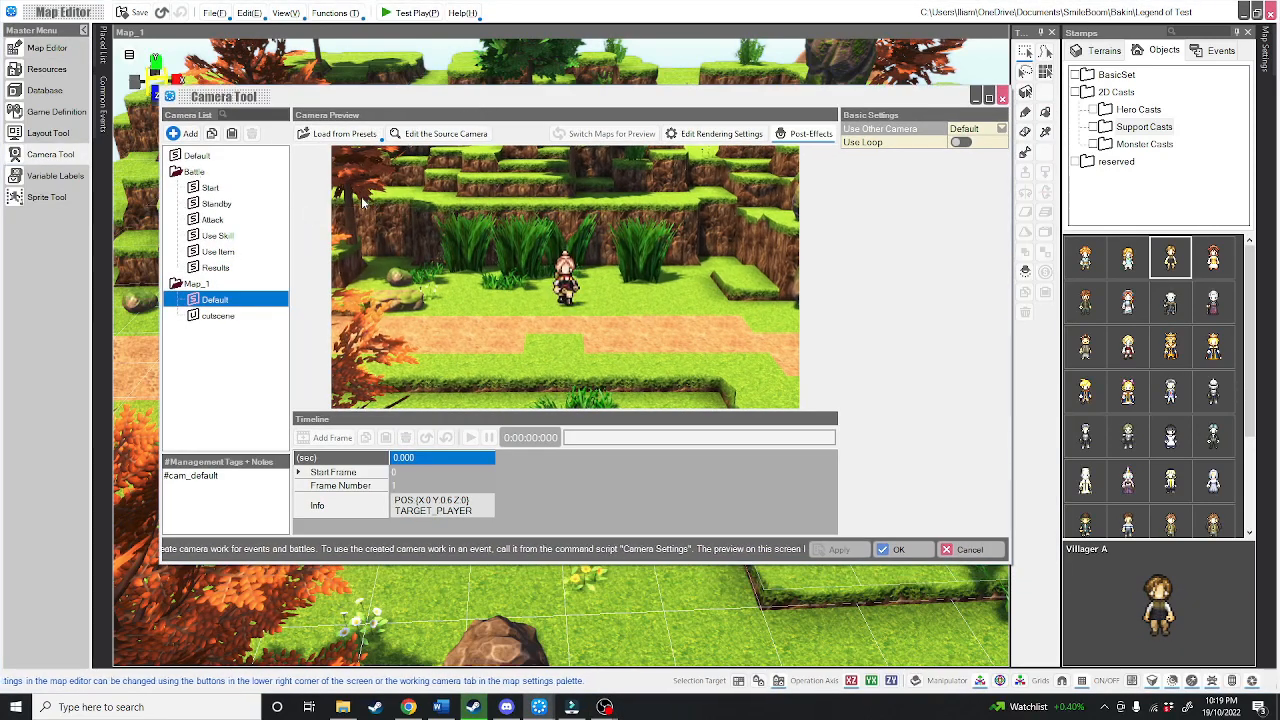
click(201, 190)
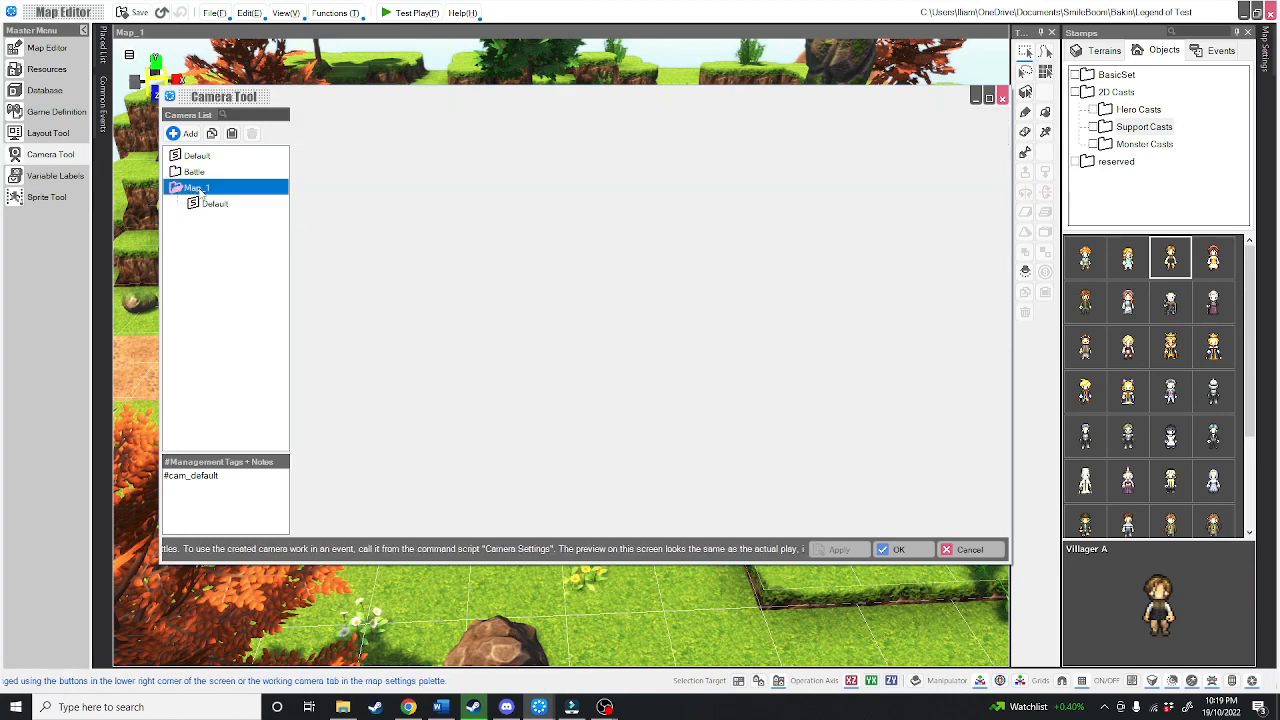
click(215, 204)
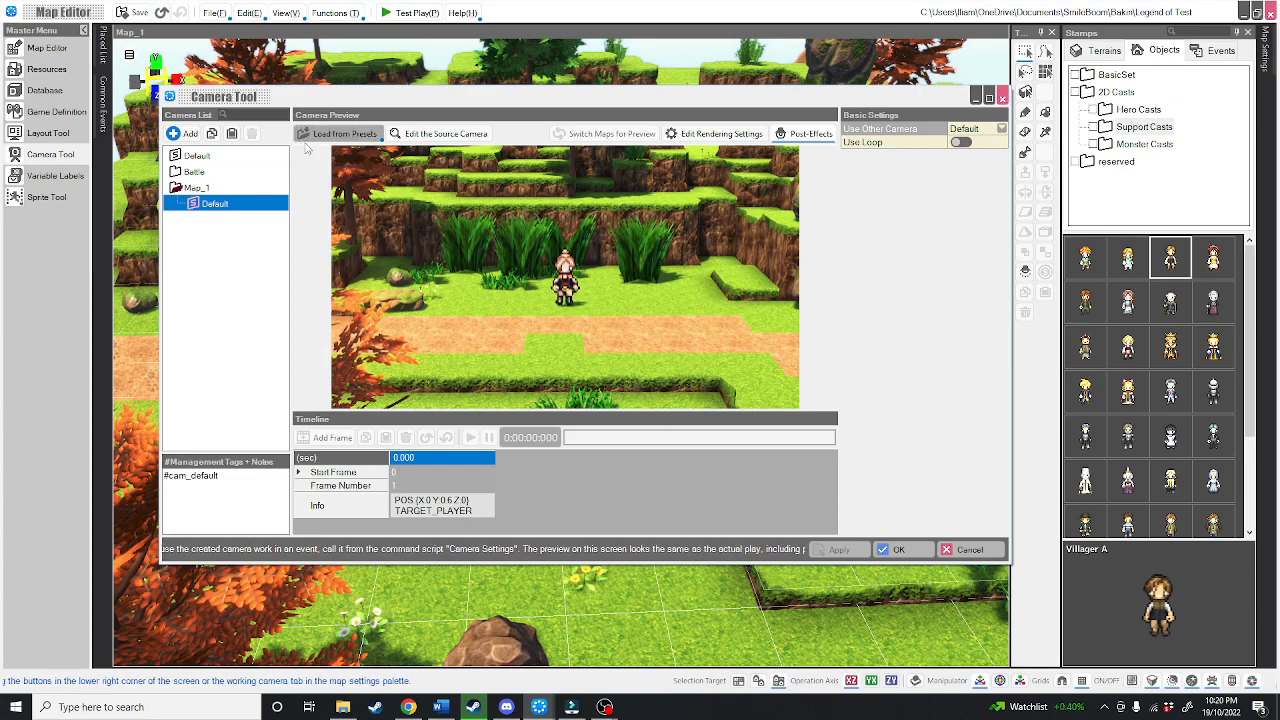
click(186, 135)
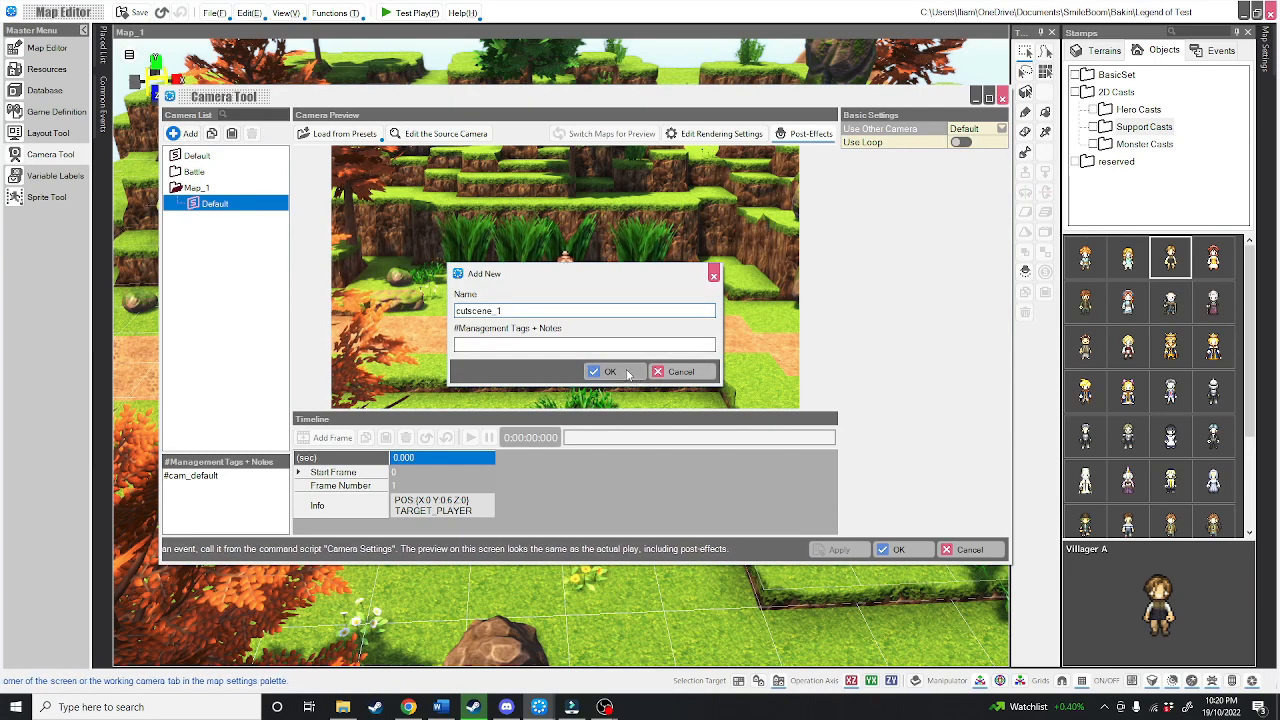
click(610, 372)
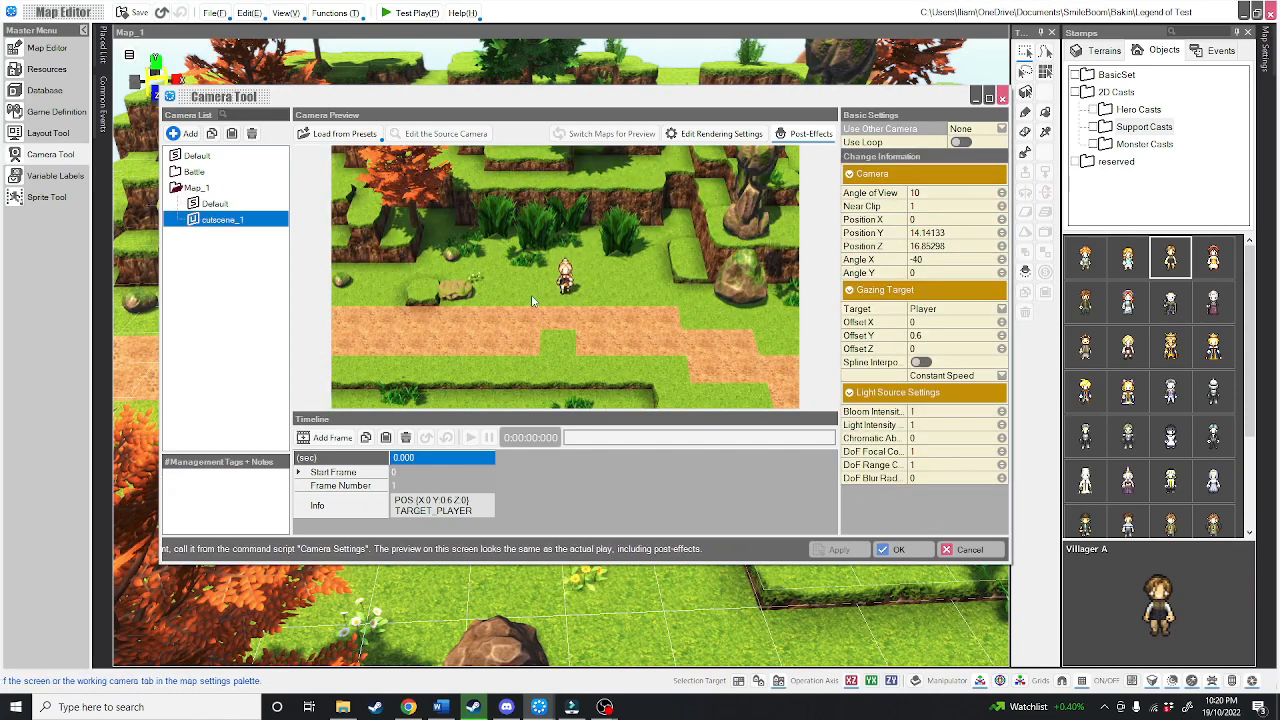
- Aim the first frame's camera low along the river beside the cliff, with gazing offset about X -7.5, Z 11.1, and maximize the window
middle_drag(531, 294, 536, 248)
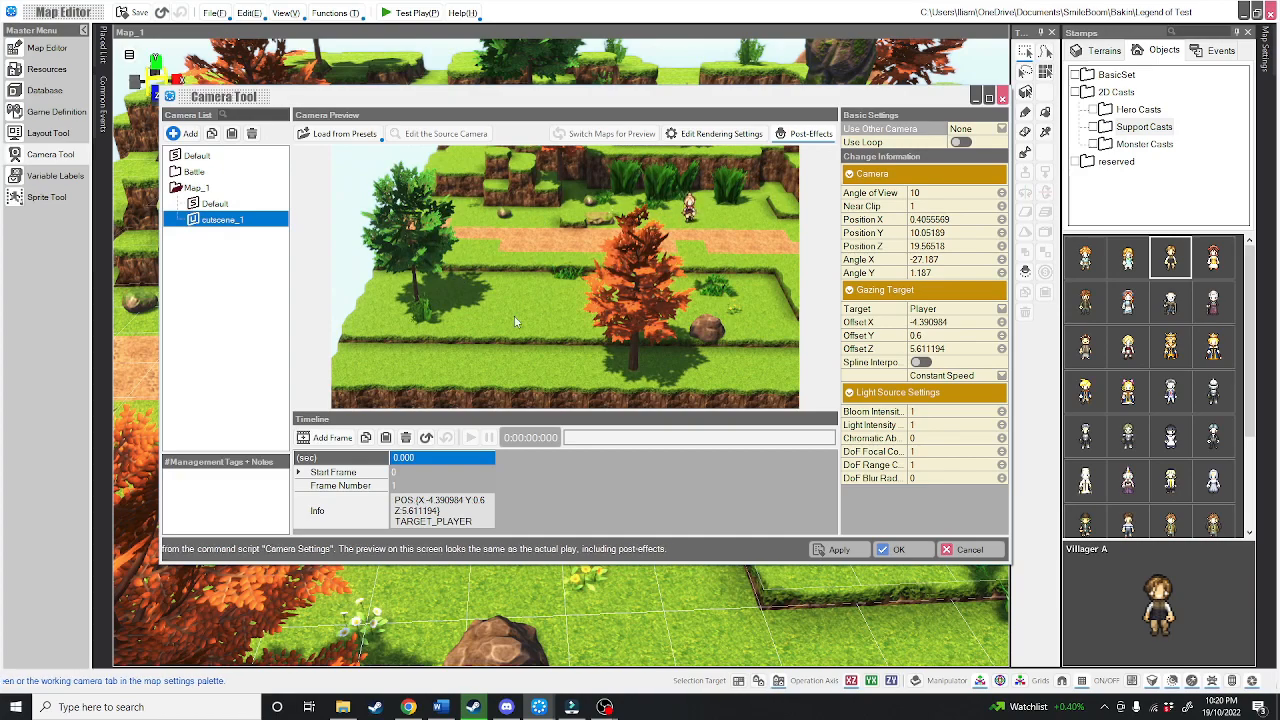
middle_drag(516, 321, 748, 180)
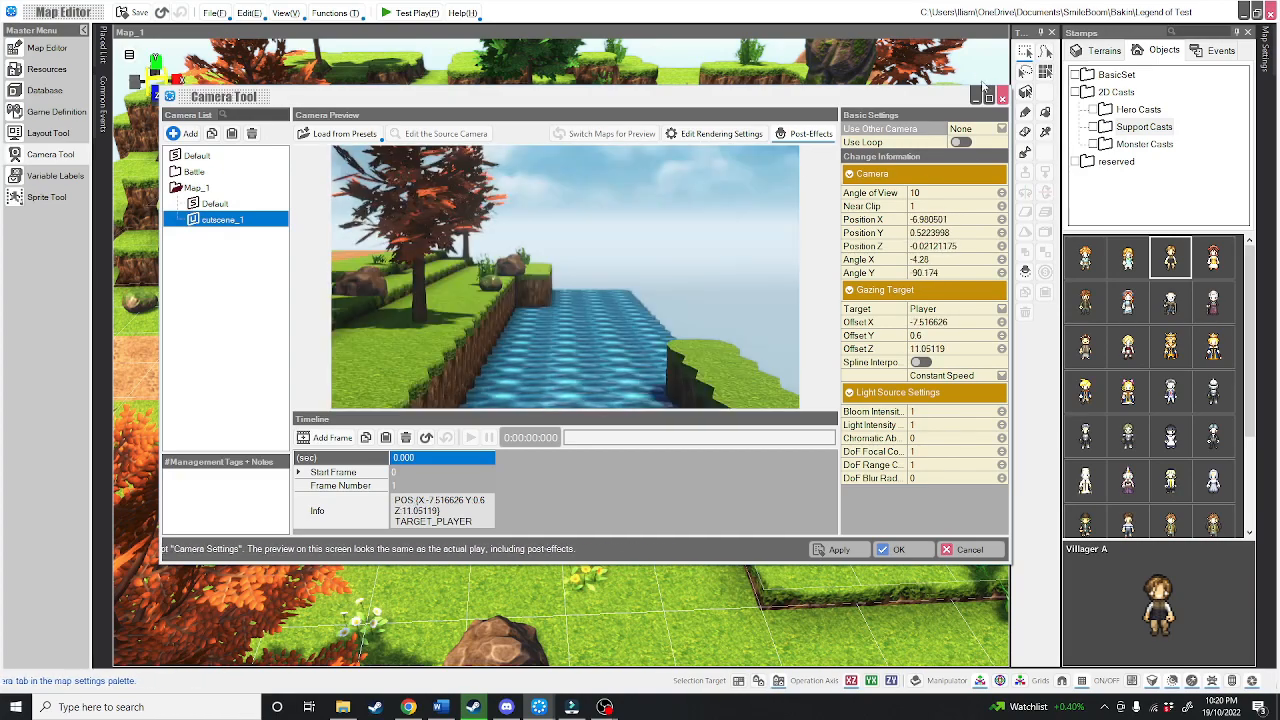
click(988, 97)
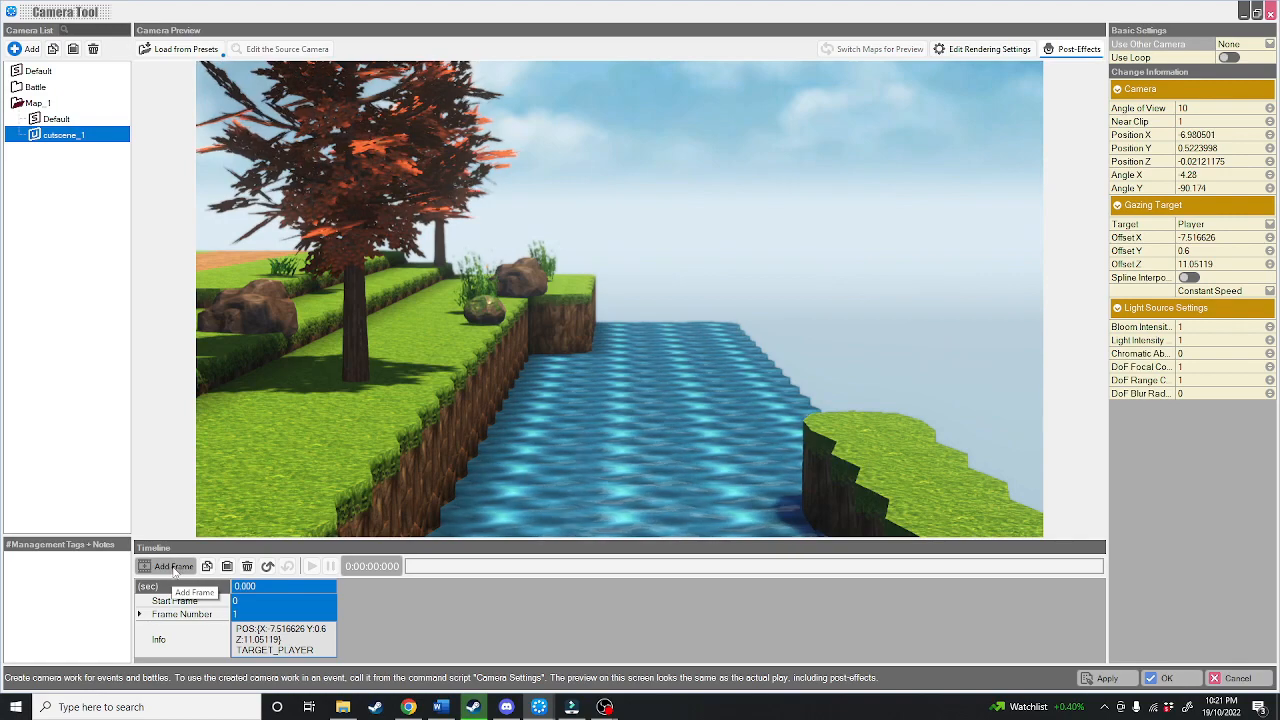
- Add a second frame and aim its camera at the rock and tree on the water's edge, offset about X 7.6, Z 11
click(174, 567)
scroll(631, 416, down, 1)
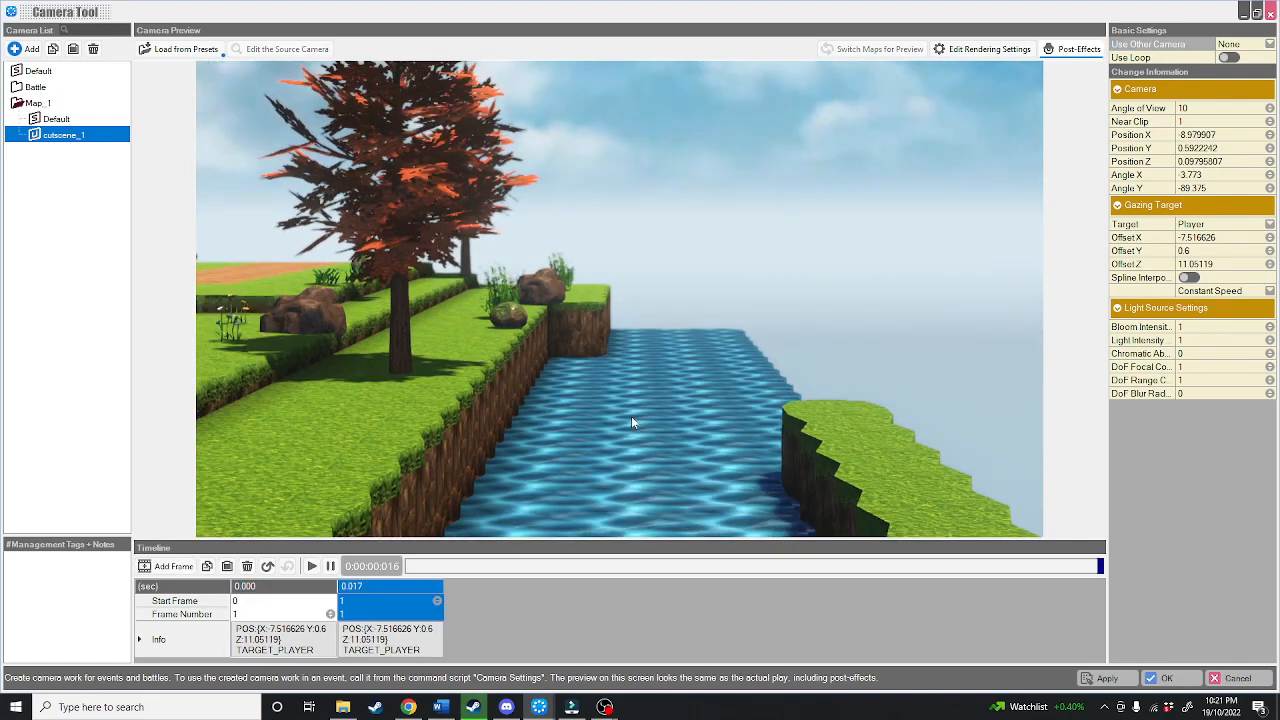
right_drag(652, 387, 651, 392)
scroll(650, 410, down, 2)
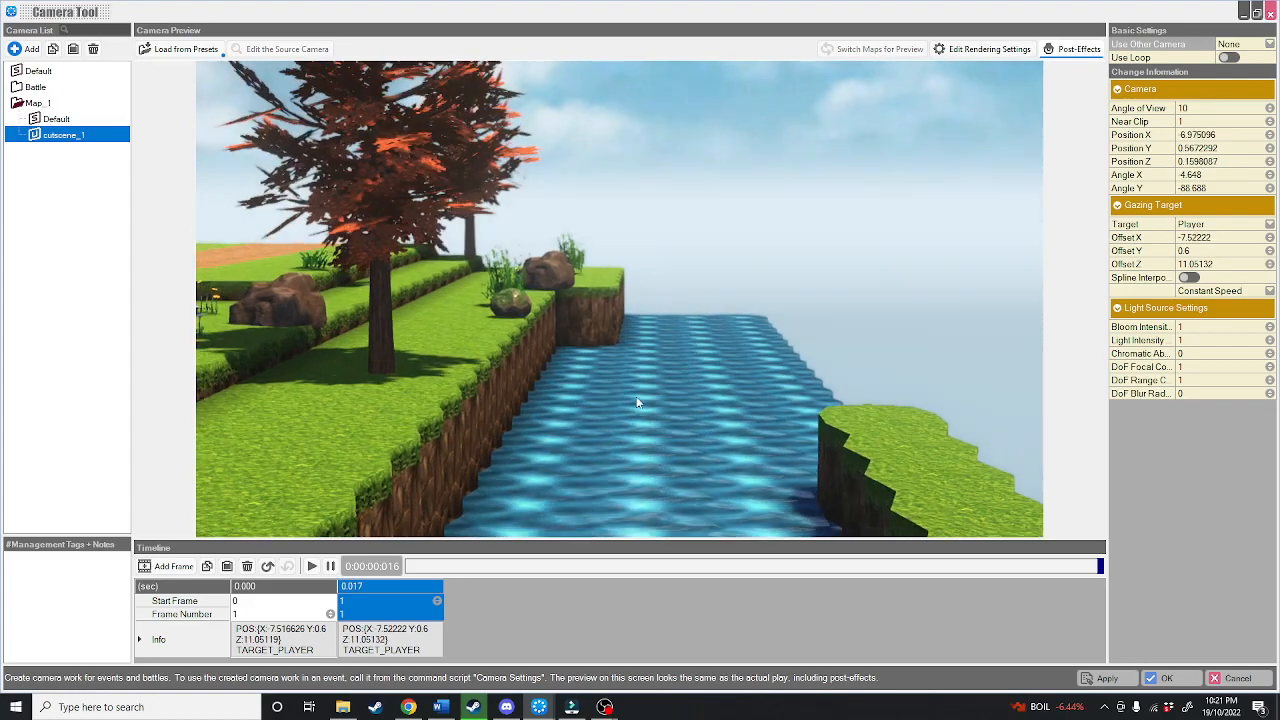
middle_drag(748, 283, 742, 390)
right_drag(742, 390, 660, 362)
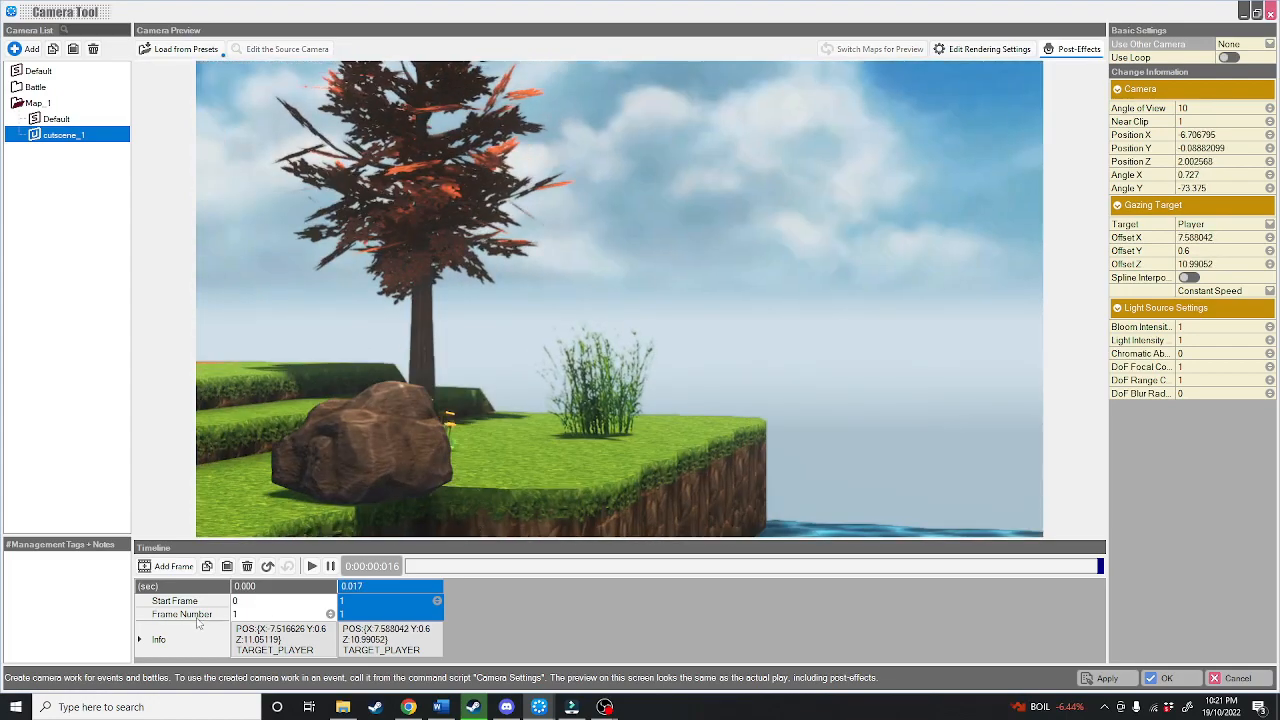
- Add a third frame and aim its camera down on the dirt path beside the orange tree, offset about X 8.9, Z 2.1
click(170, 566)
right_drag(507, 240, 493, 320)
middle_drag(493, 320, 733, 338)
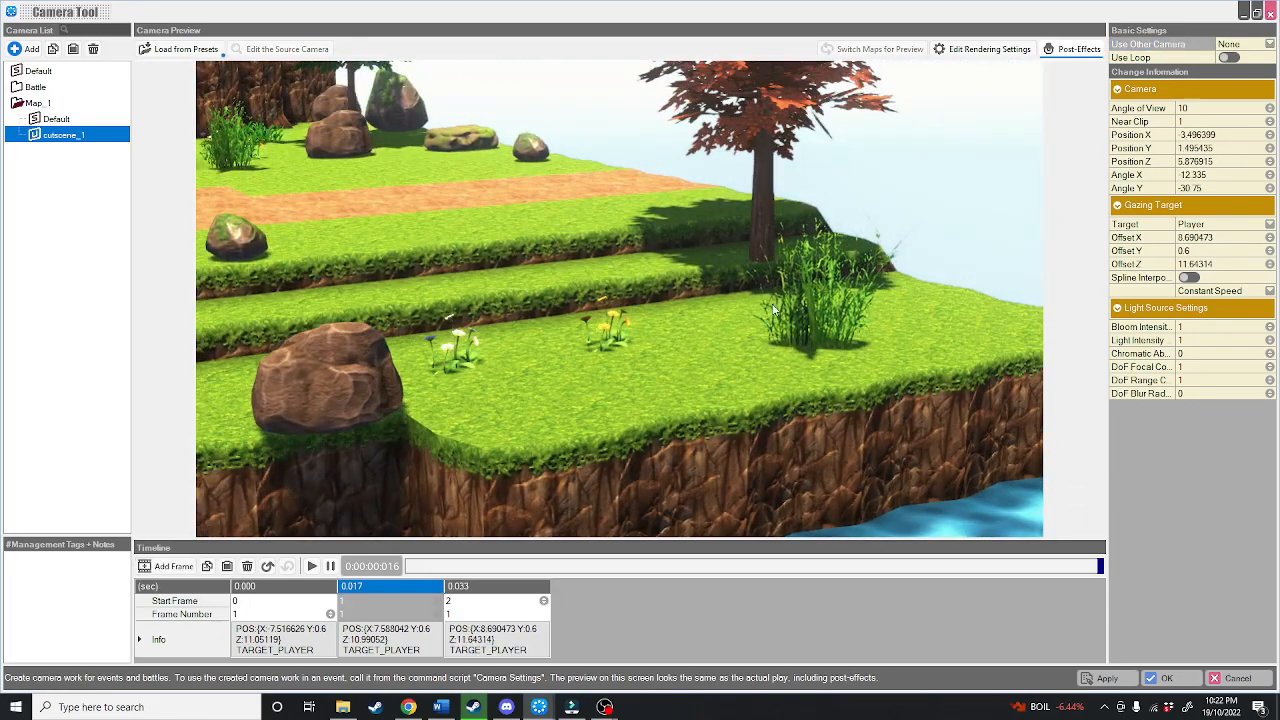
scroll(733, 338, down, 5)
scroll(733, 338, down, 5)
right_drag(733, 338, 494, 399)
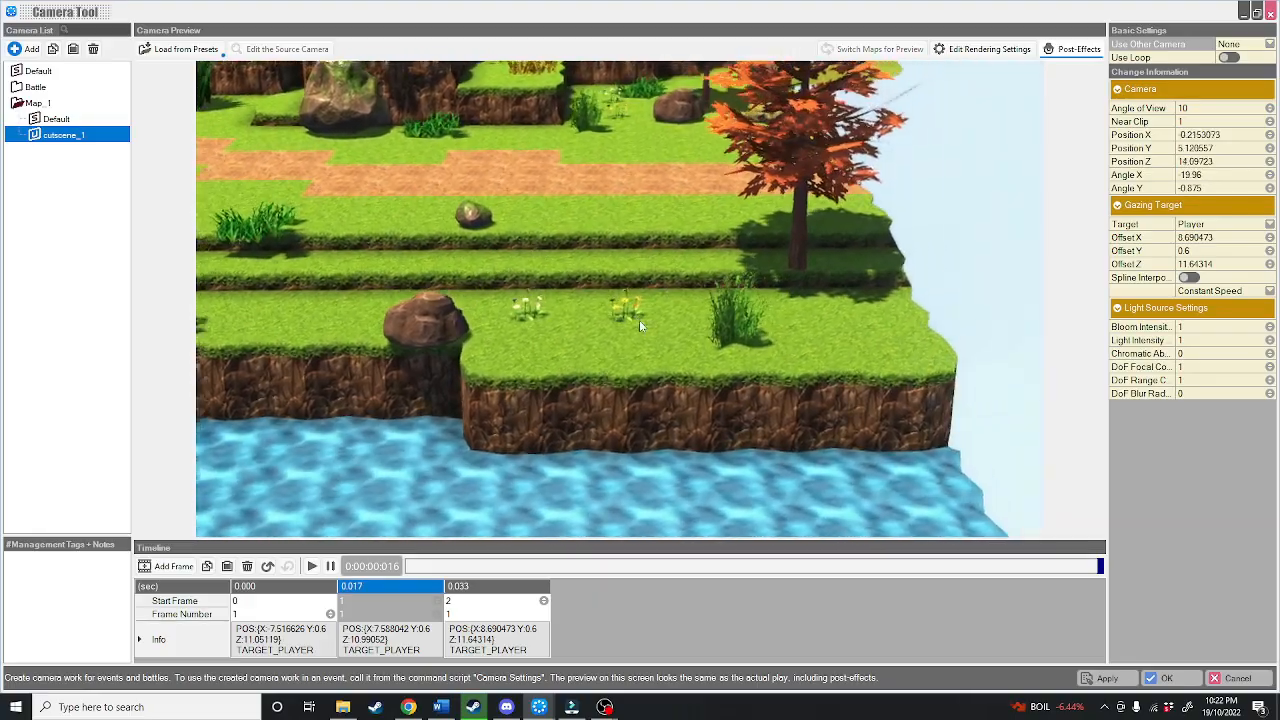
middle_drag(822, 320, 512, 401)
right_drag(512, 401, 98, 407)
middle_drag(520, 376, 512, 464)
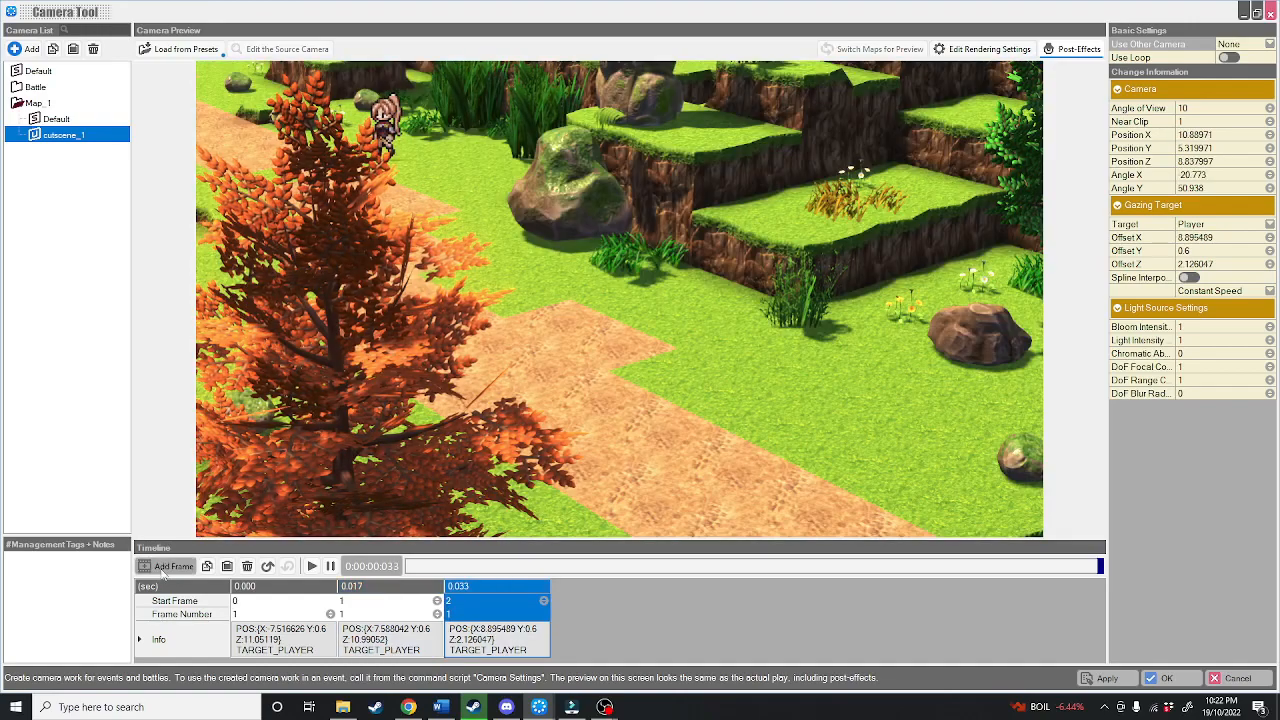
- Add a fourth frame with a low camera looking lengthwise along the dirt path, offset about X 4.9, Z 3
click(163, 572)
right_drag(611, 366, 314, 240)
middle_drag(495, 438, 540, 608)
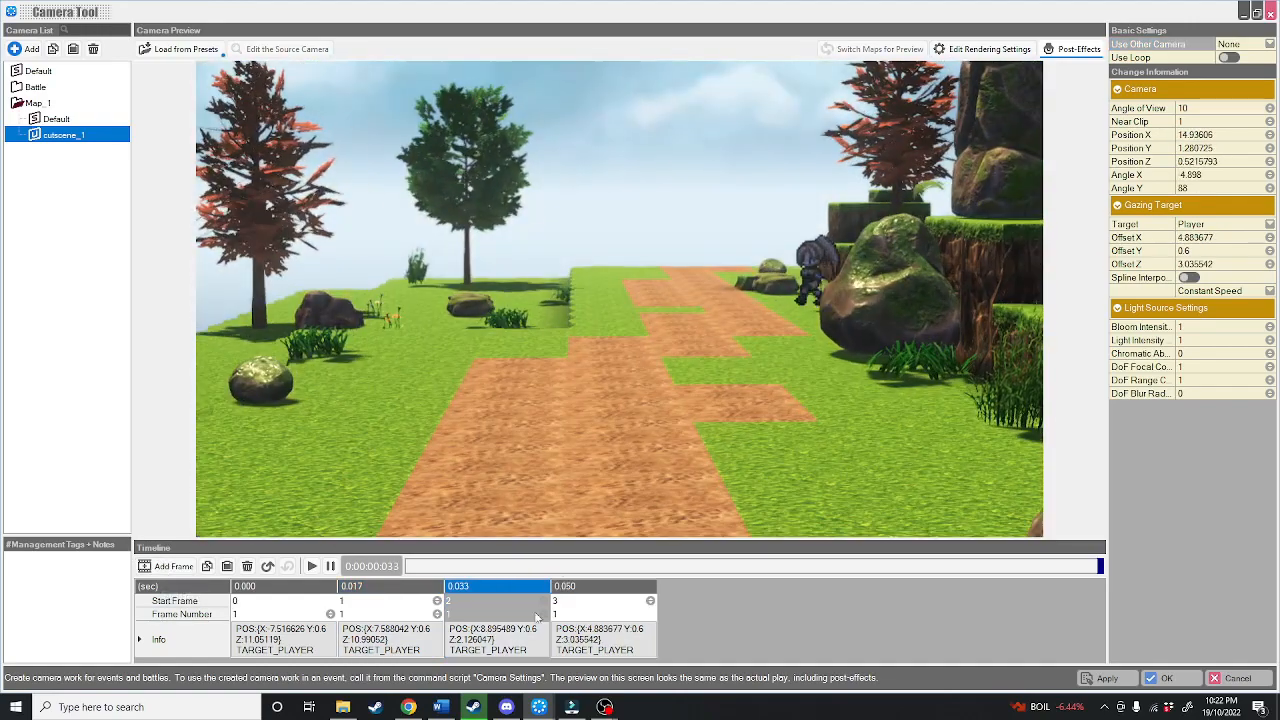
- Add a fifth frame and bring its camera closer along the path's grassy edge, offset about X 1.3, Z 3.4
click(174, 567)
click(704, 609)
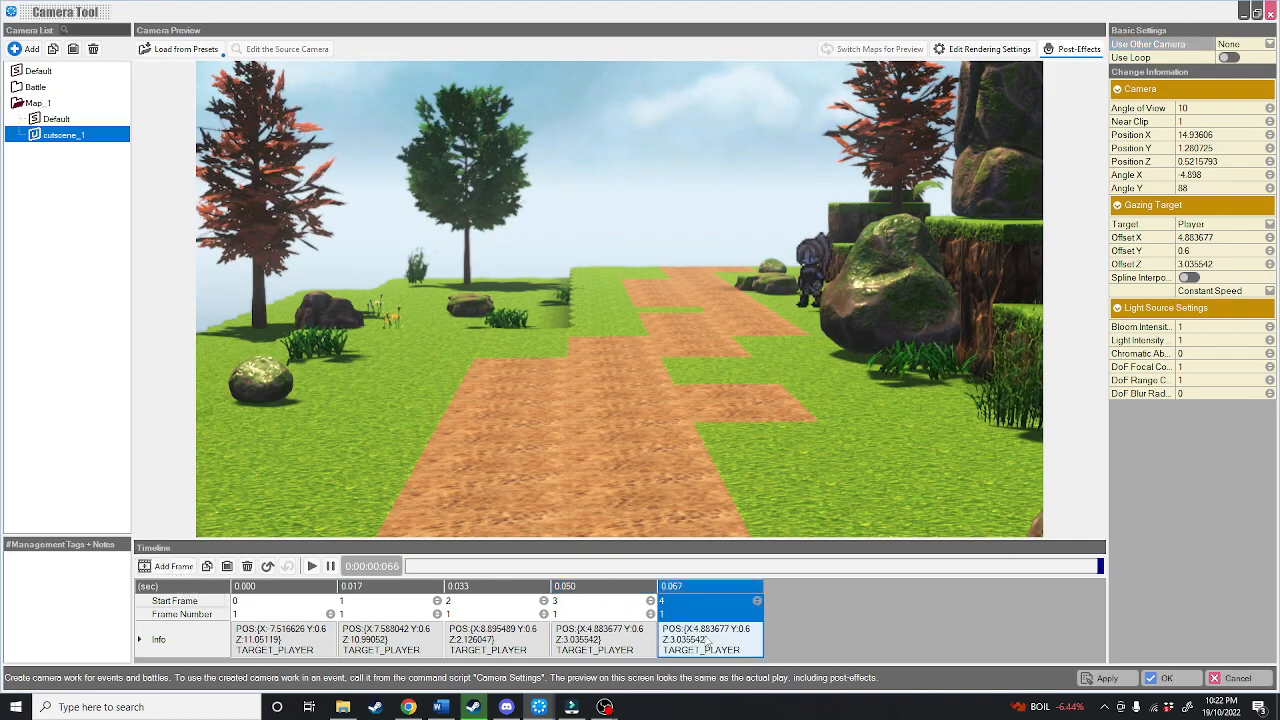
scroll(728, 371, up, 4)
scroll(722, 346, up, 2)
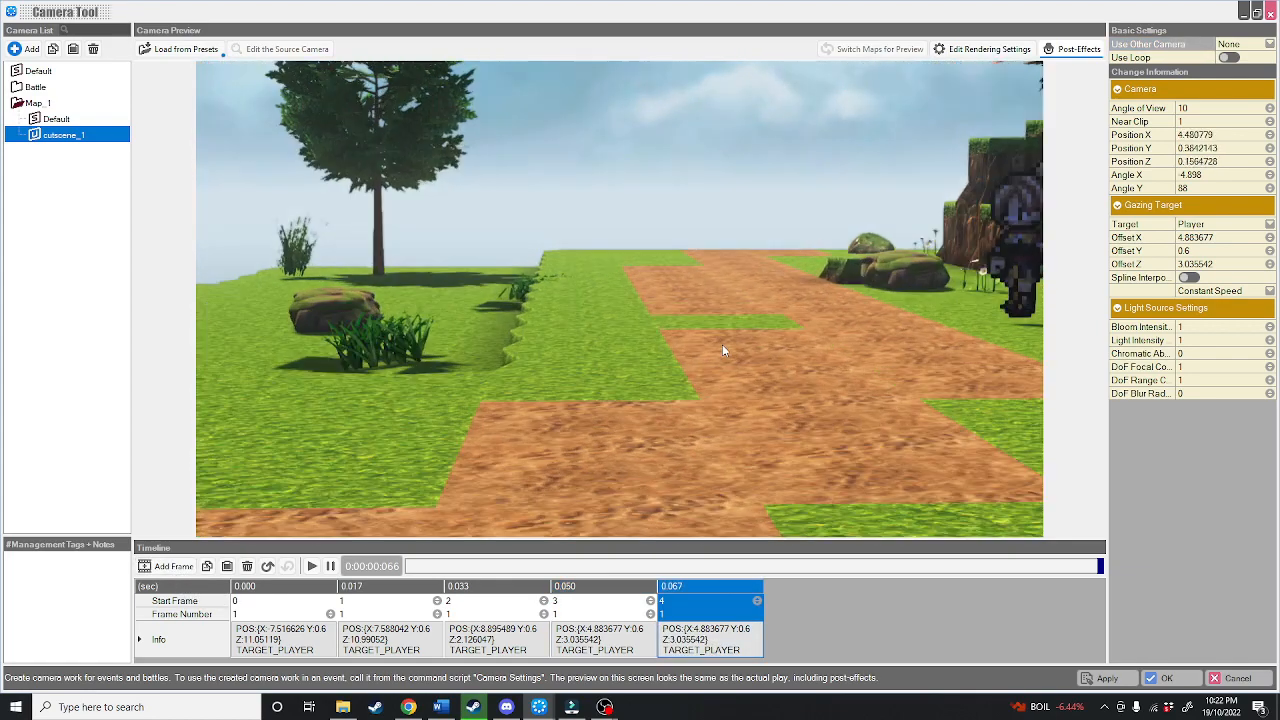
middle_drag(722, 346, 728, 396)
middle_drag(736, 318, 749, 498)
mouse_move(812, 362)
middle_down()
mouse_move(790, 354)
mouse_move(815, 364)
middle_up()
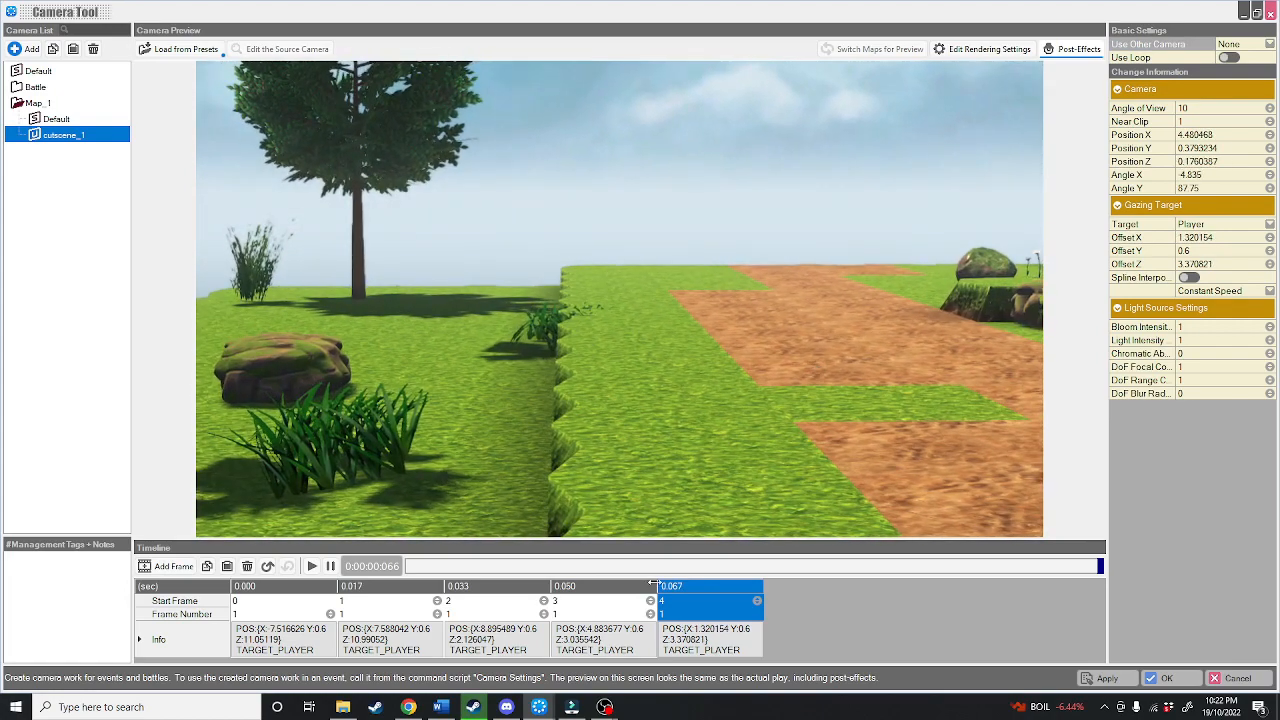
- Add a sixth frame facing the player character close up, offset about X -1.2, Z 3.3, and play back the camera path
click(173, 575)
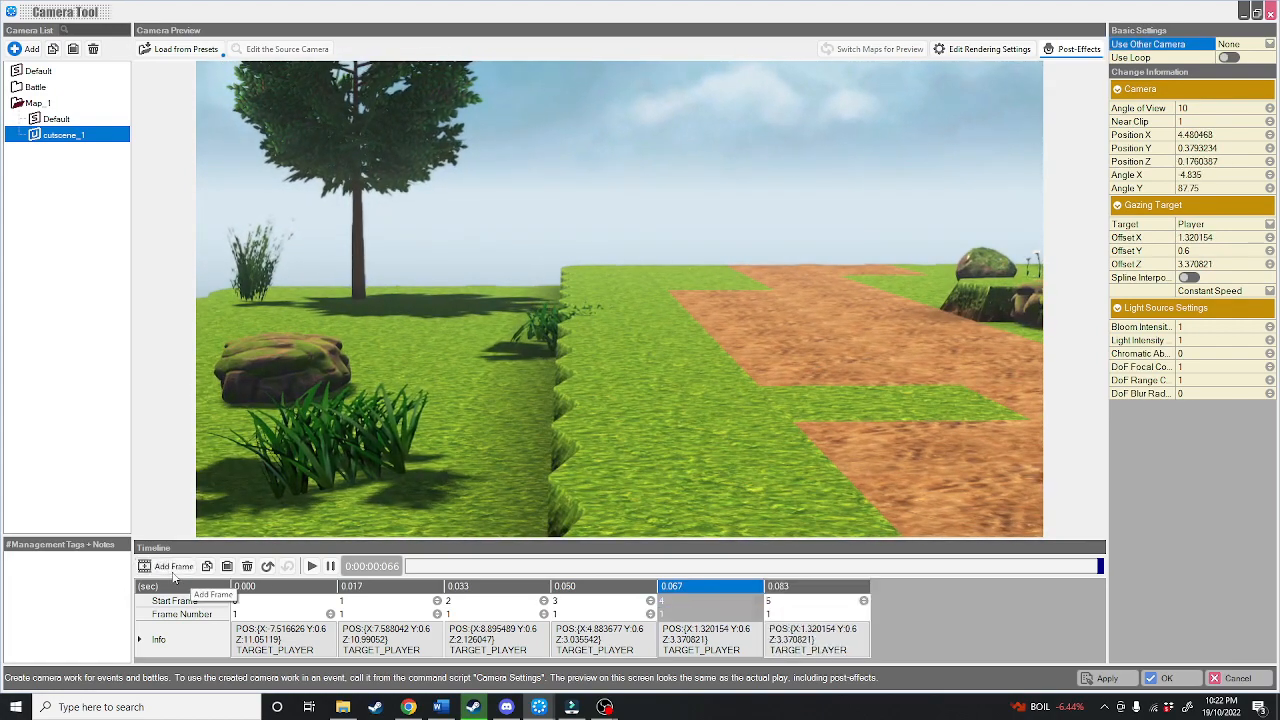
click(818, 614)
middle_drag(826, 450, 1115, 440)
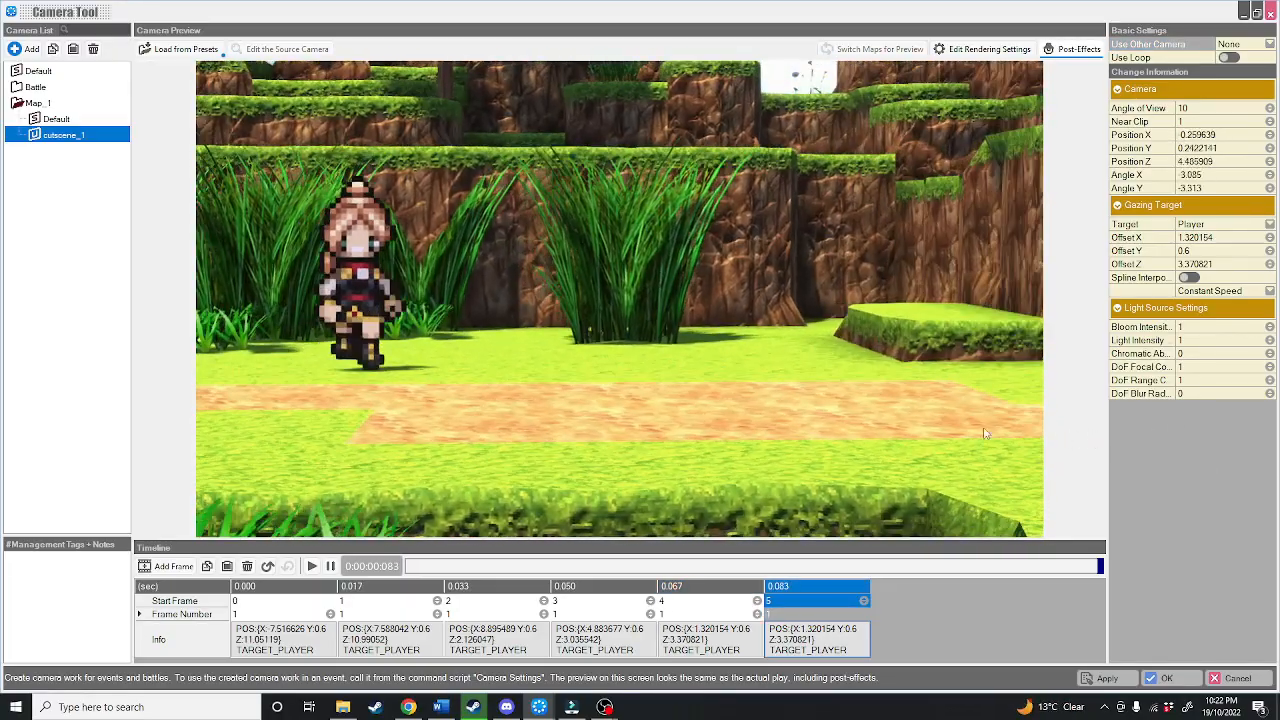
right_drag(613, 440, 363, 447)
middle_drag(552, 408, 540, 408)
click(310, 572)
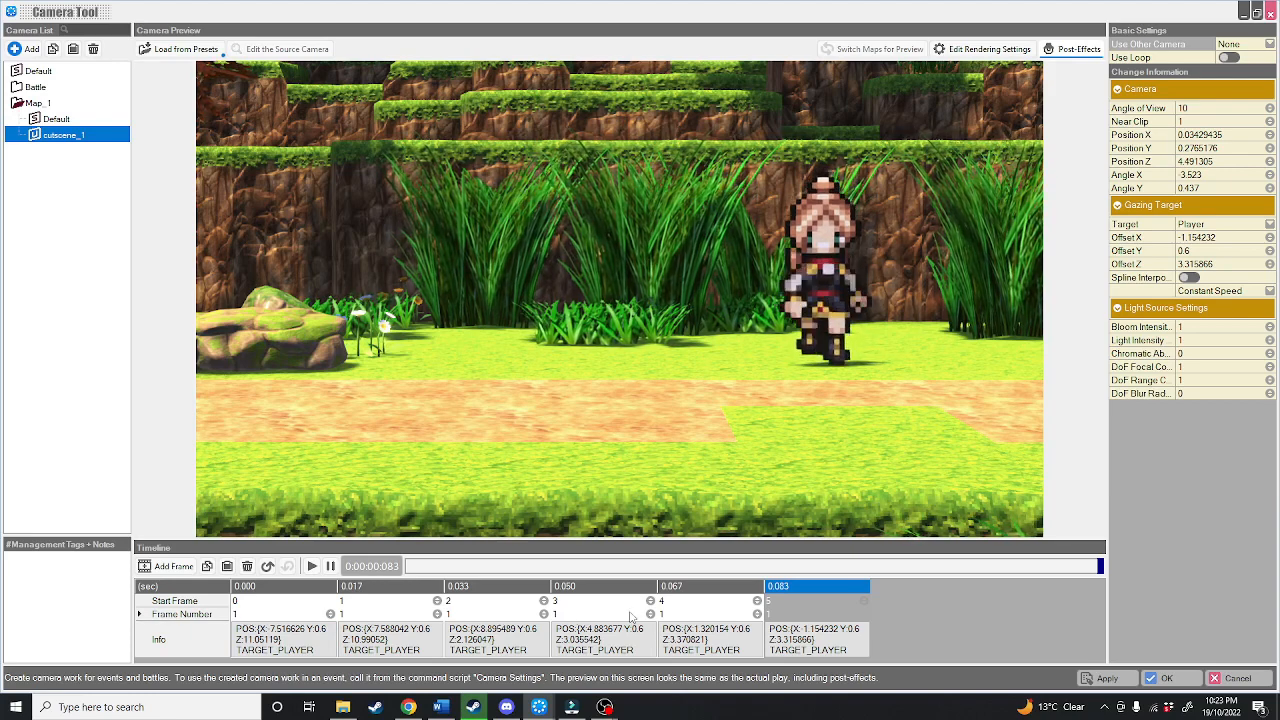
- Set the Frame Number of the second to fifth frames to 60 and play the camera path from the first frame
click(362, 612)
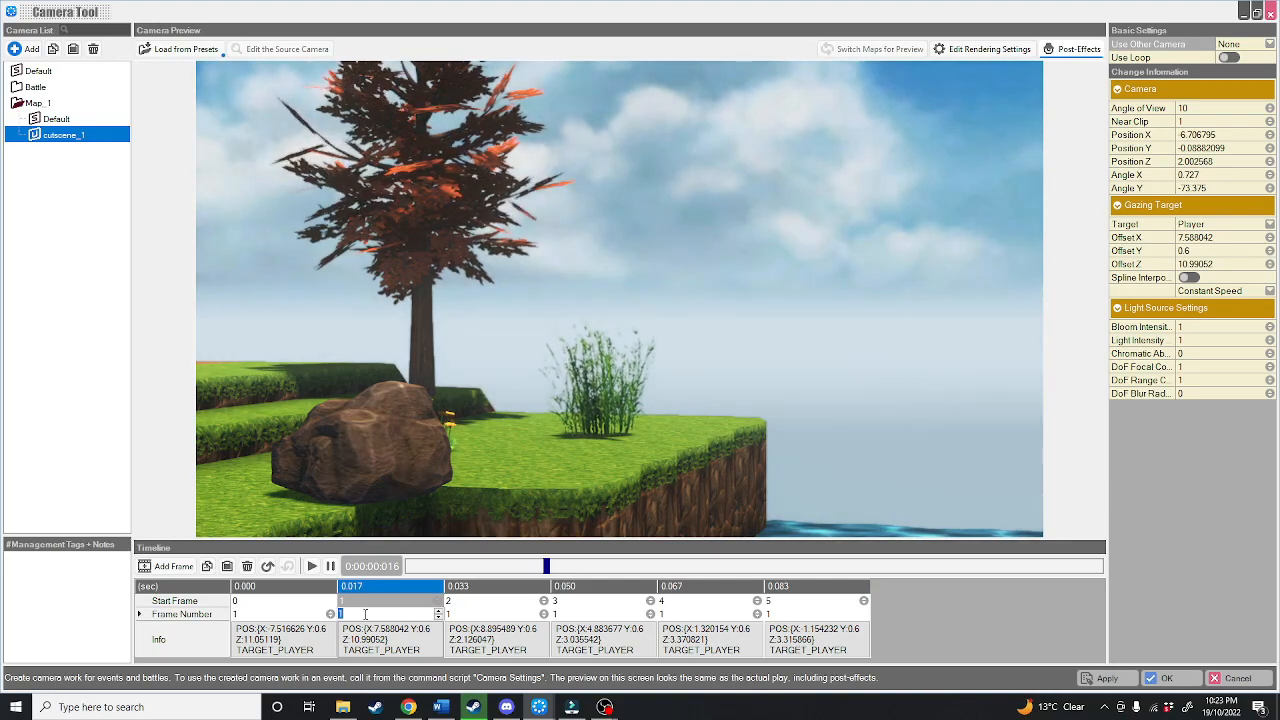
key(Tab)
text(60)
key(Tab)
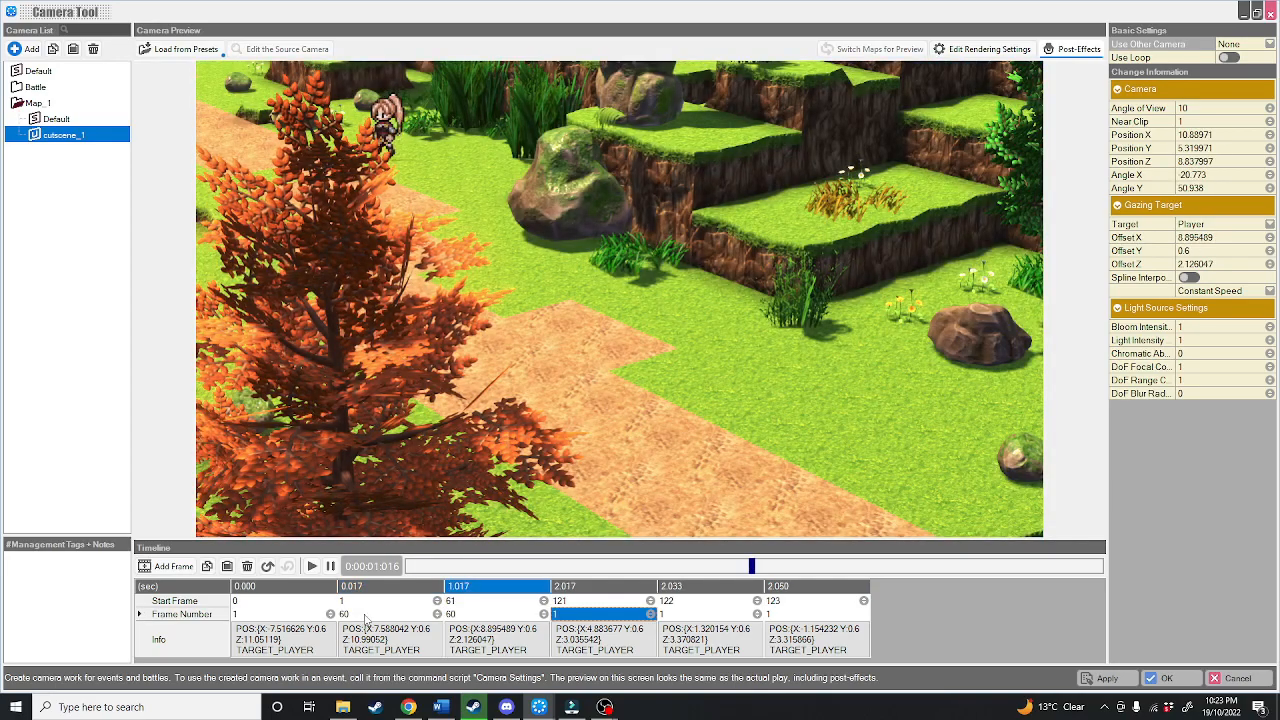
text(60)
key(Tab)
text(60)
key(Return)
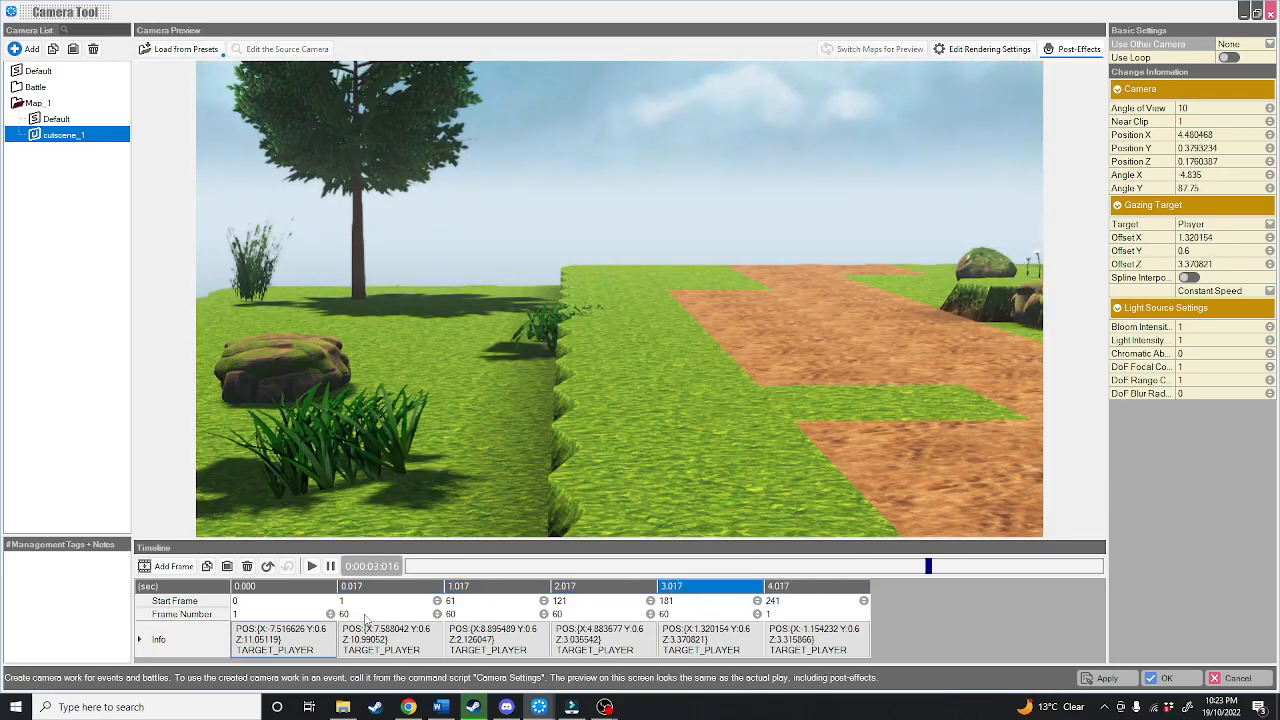
click(365, 614)
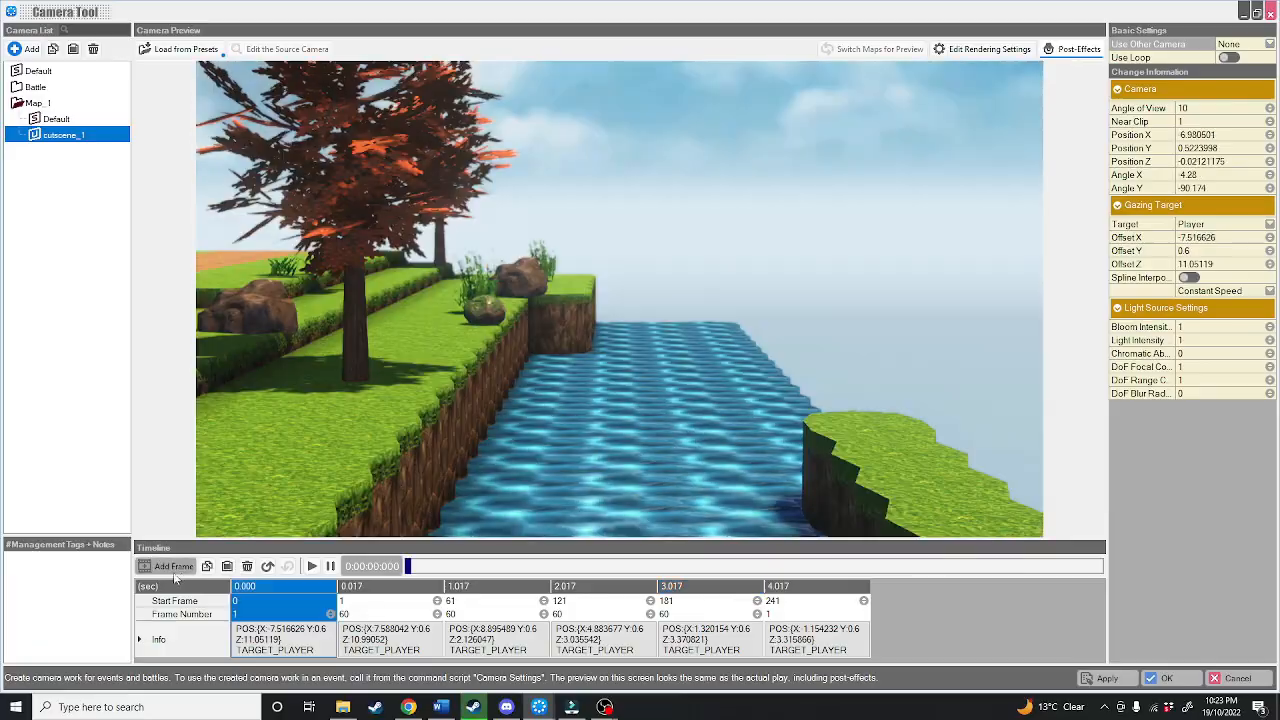
click(312, 566)
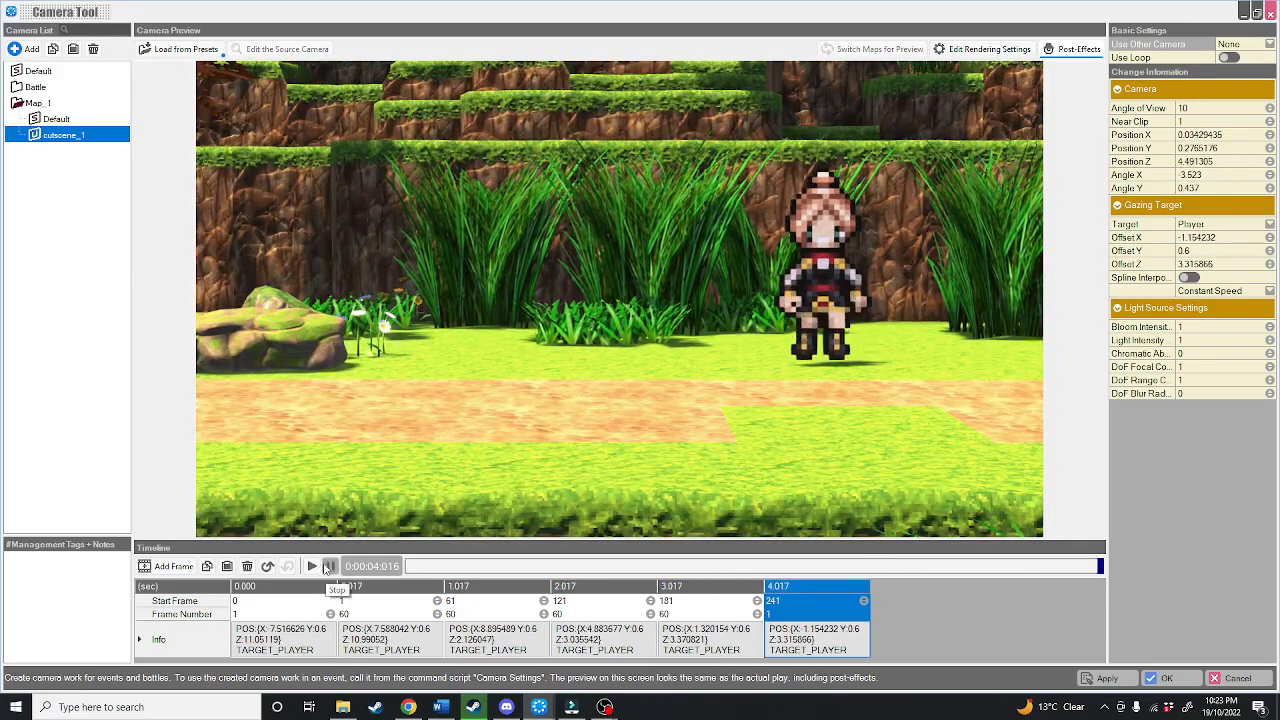
- Turn on Spline Interpolation for each frame in the cutscene_1 timeline
click(285, 613)
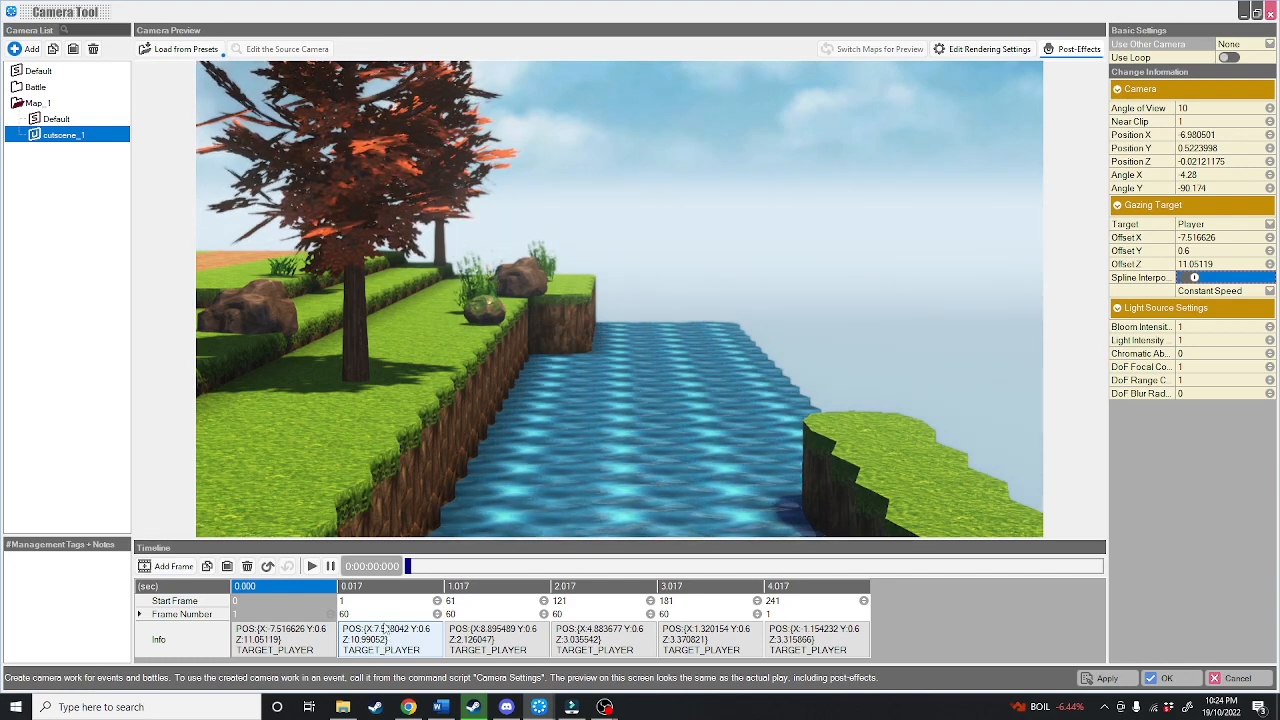
click(414, 650)
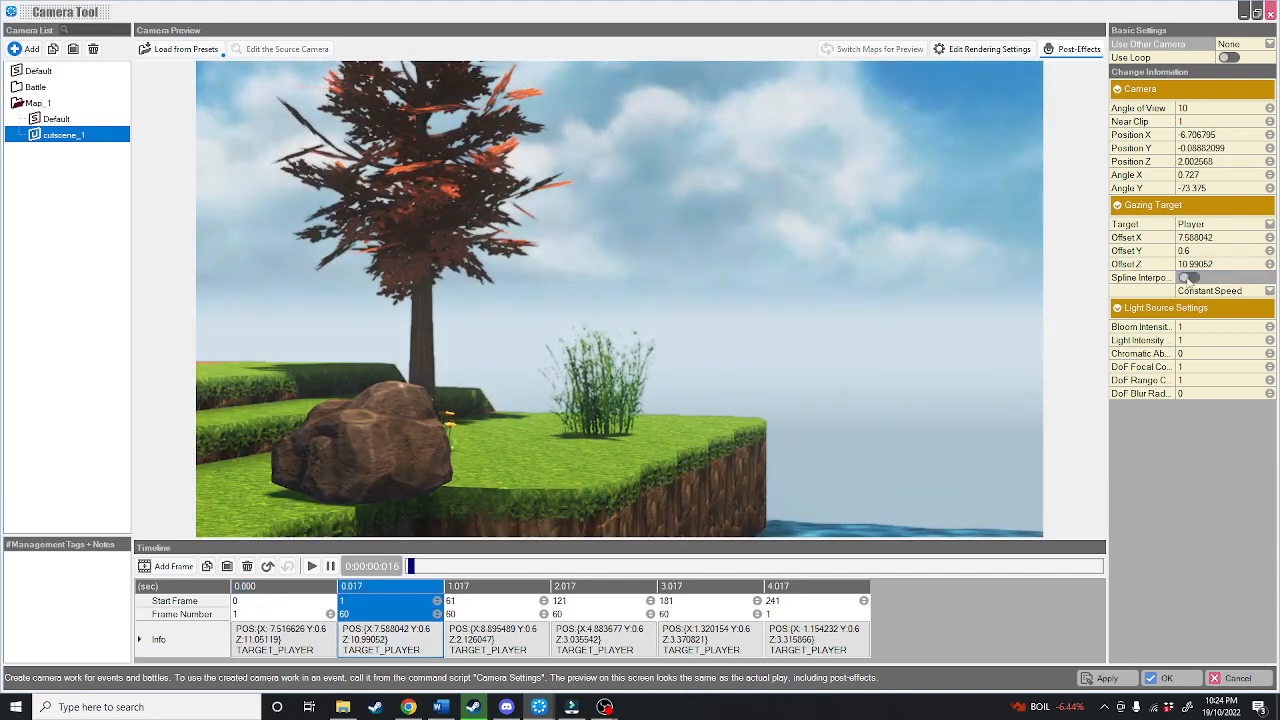
click(494, 650)
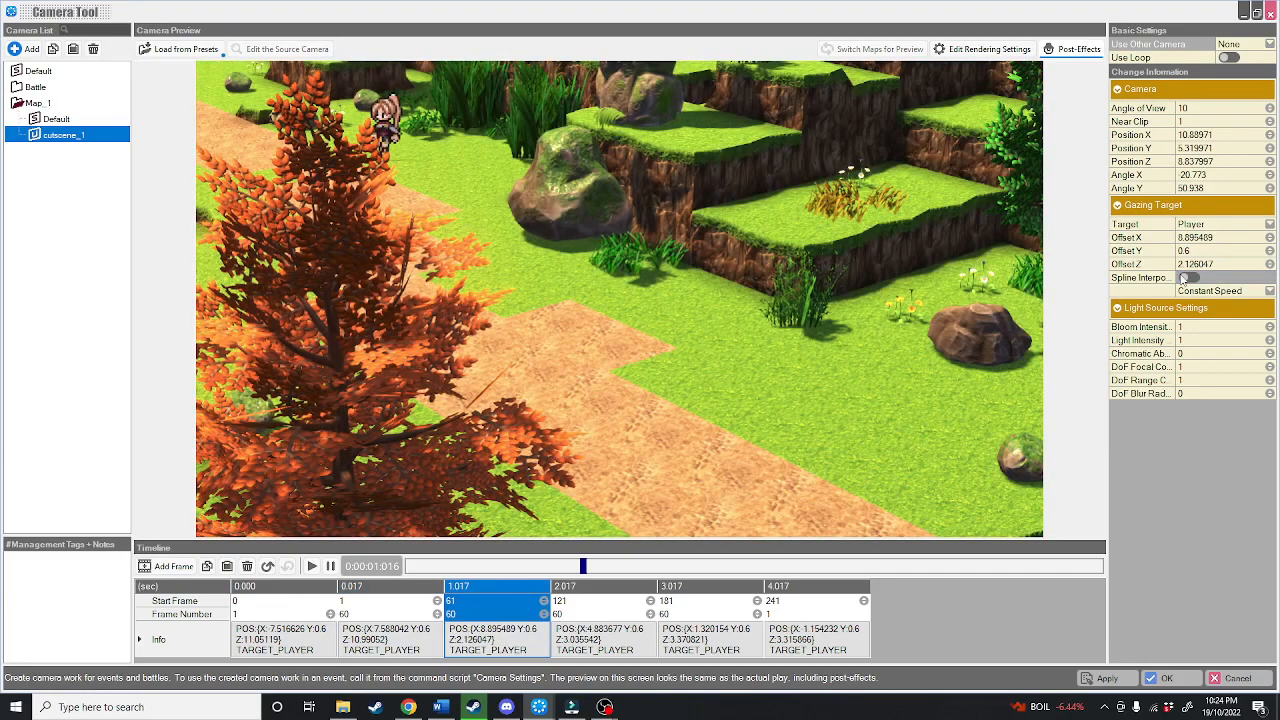
click(1185, 278)
click(815, 645)
- Set the first frame's Frame Number to 60 and play back the smoothed camera path
click(272, 648)
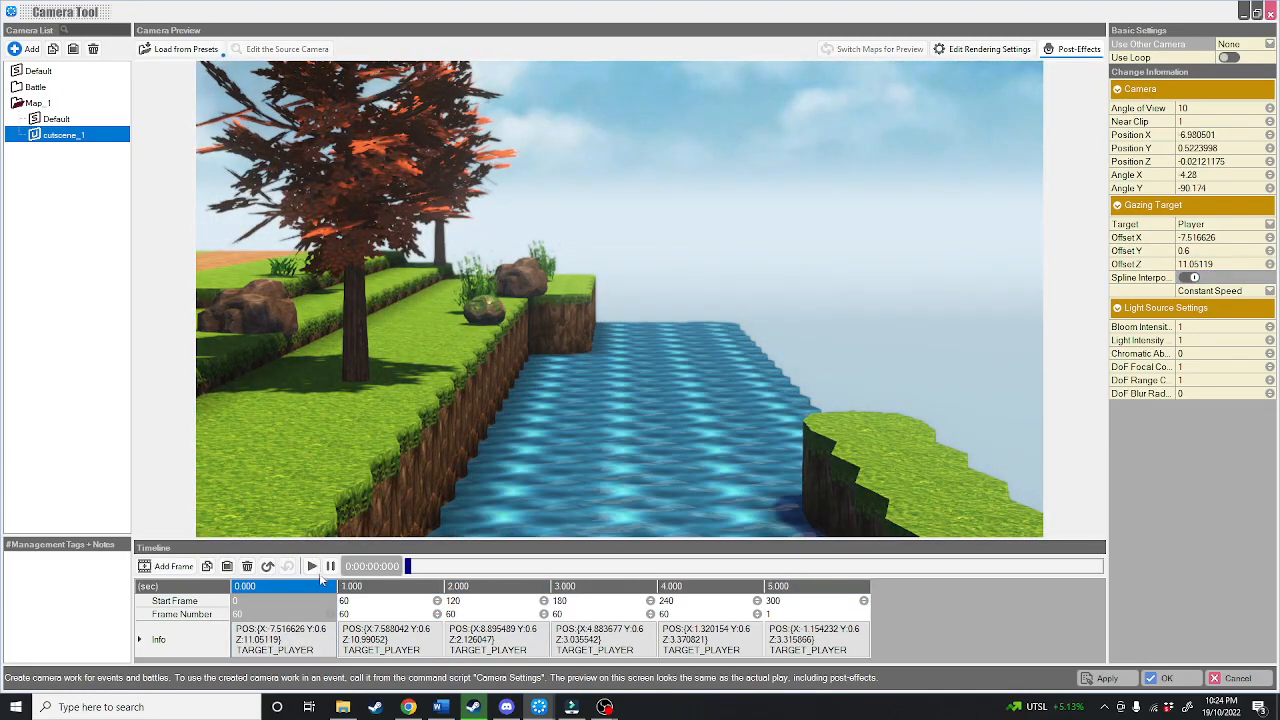
click(311, 567)
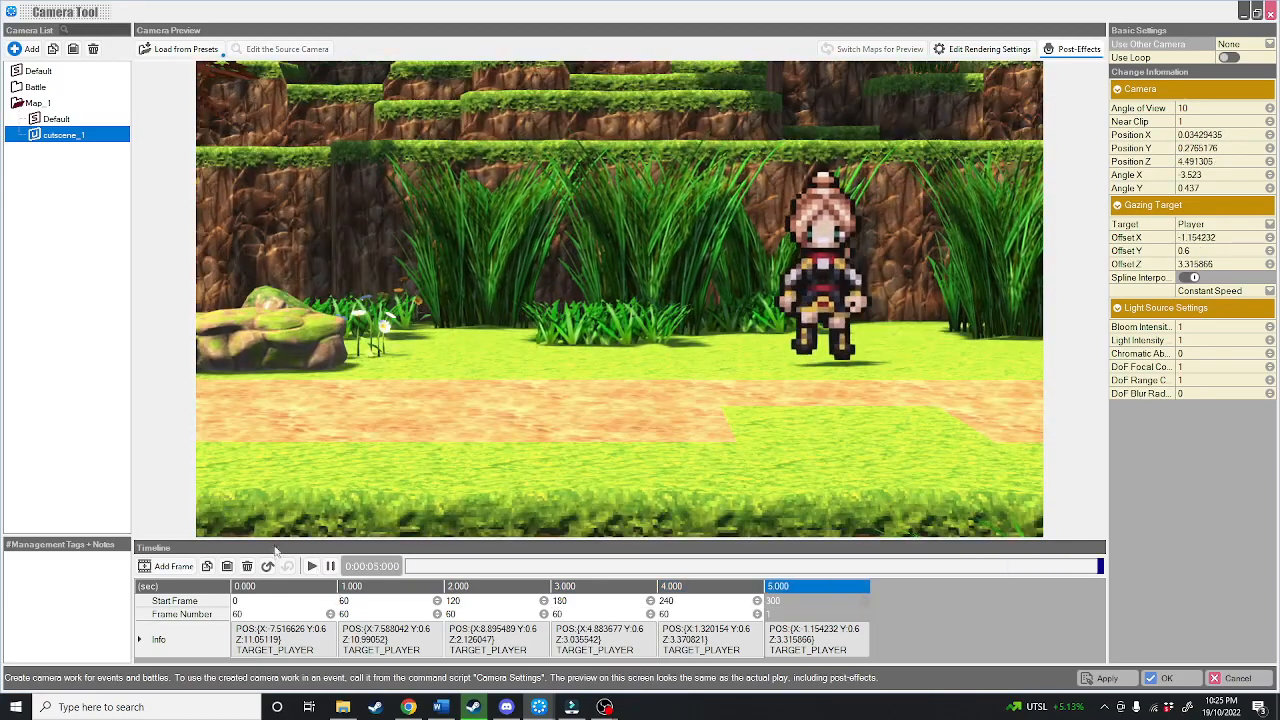
- Save the camera work, start a test play of the game, and walk the character to the right
click(1163, 679)
click(410, 12)
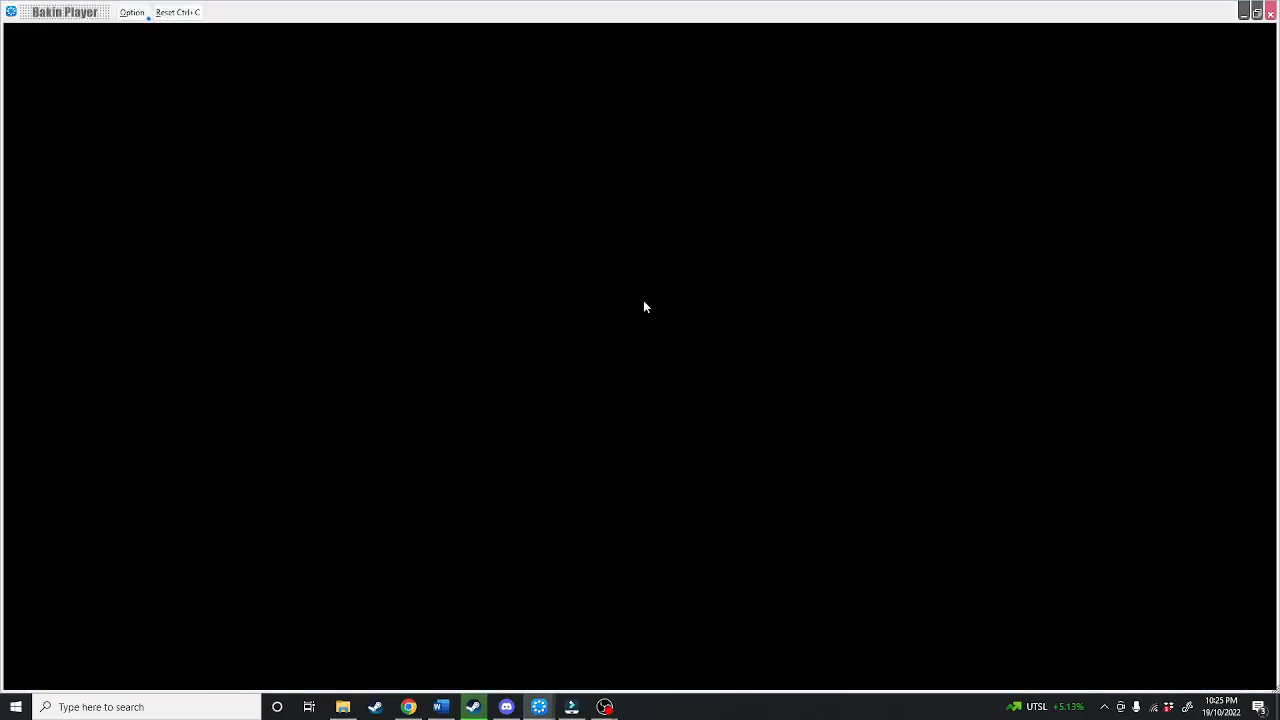
click(600, 507)
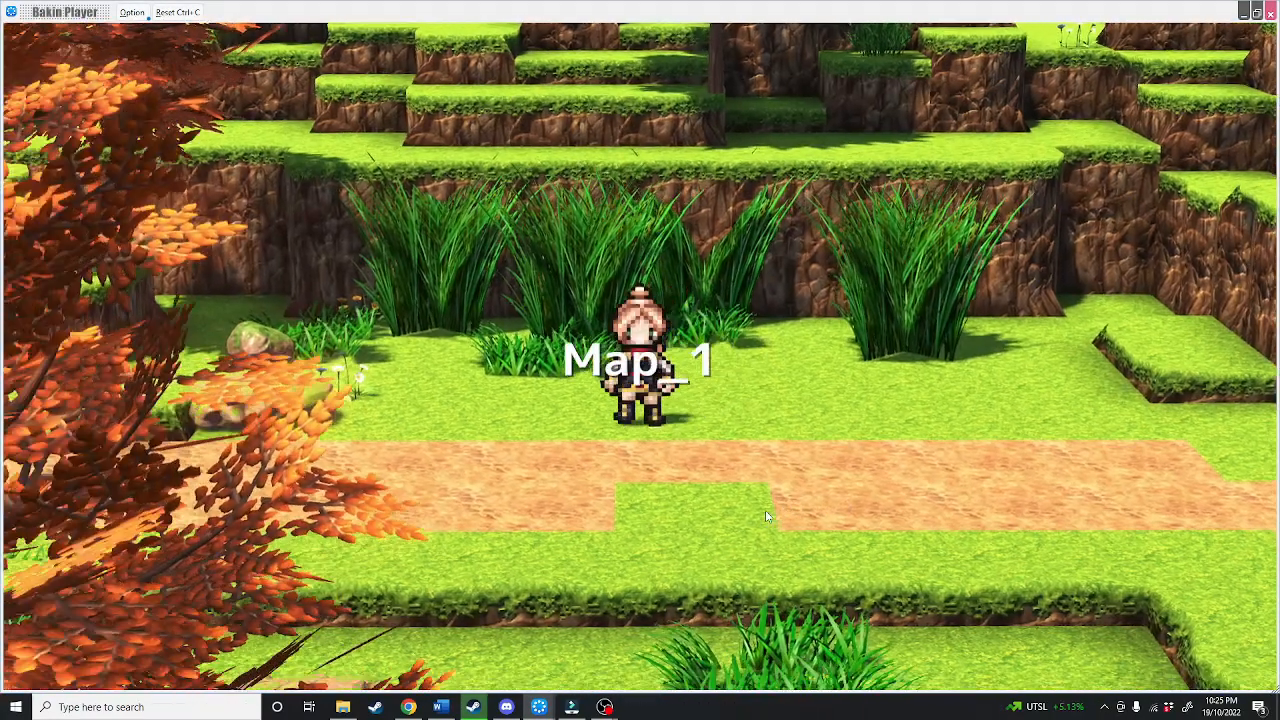
key(Right)
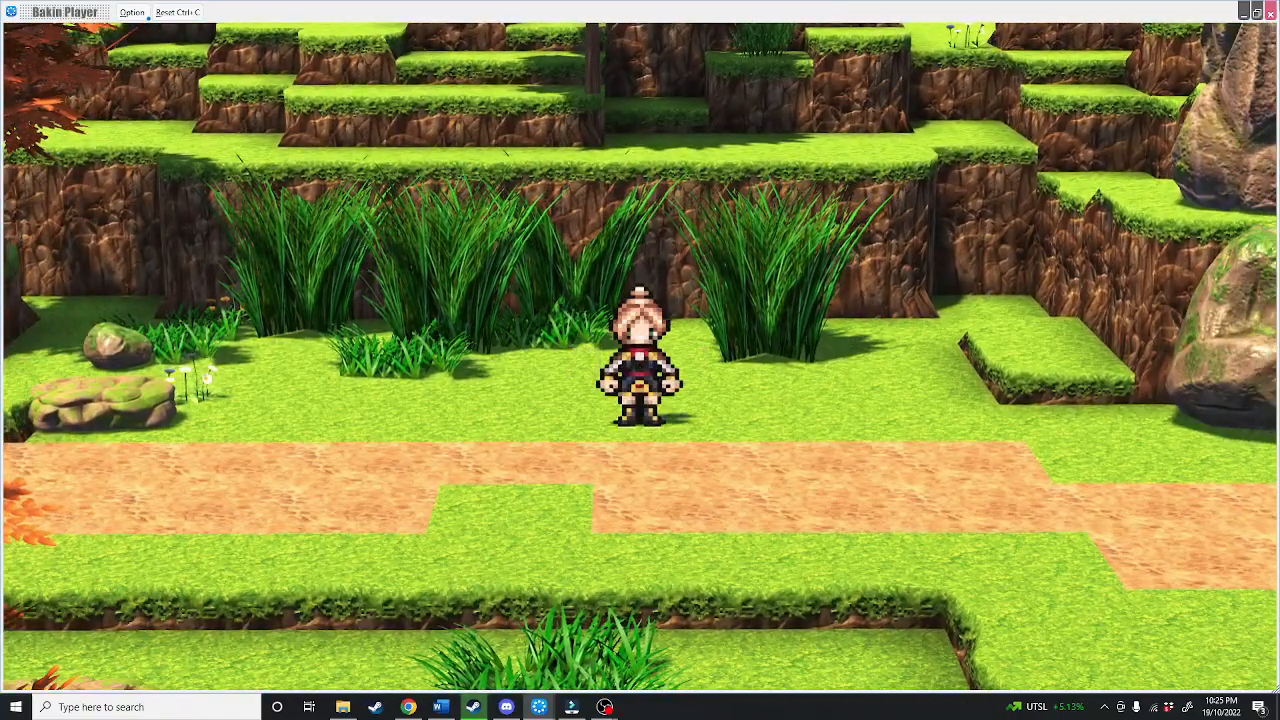
- End the test play and place the Villager A support cast on the grass just left of the hero
click(1271, 13)
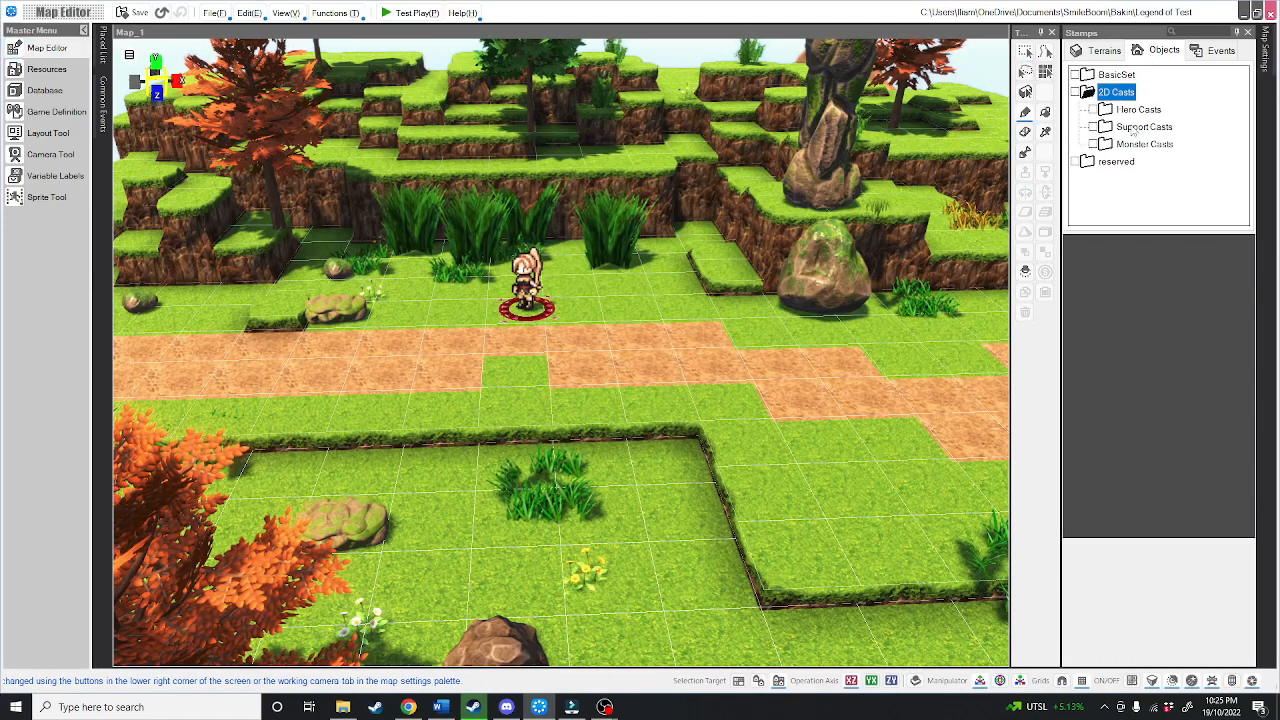
click(1140, 127)
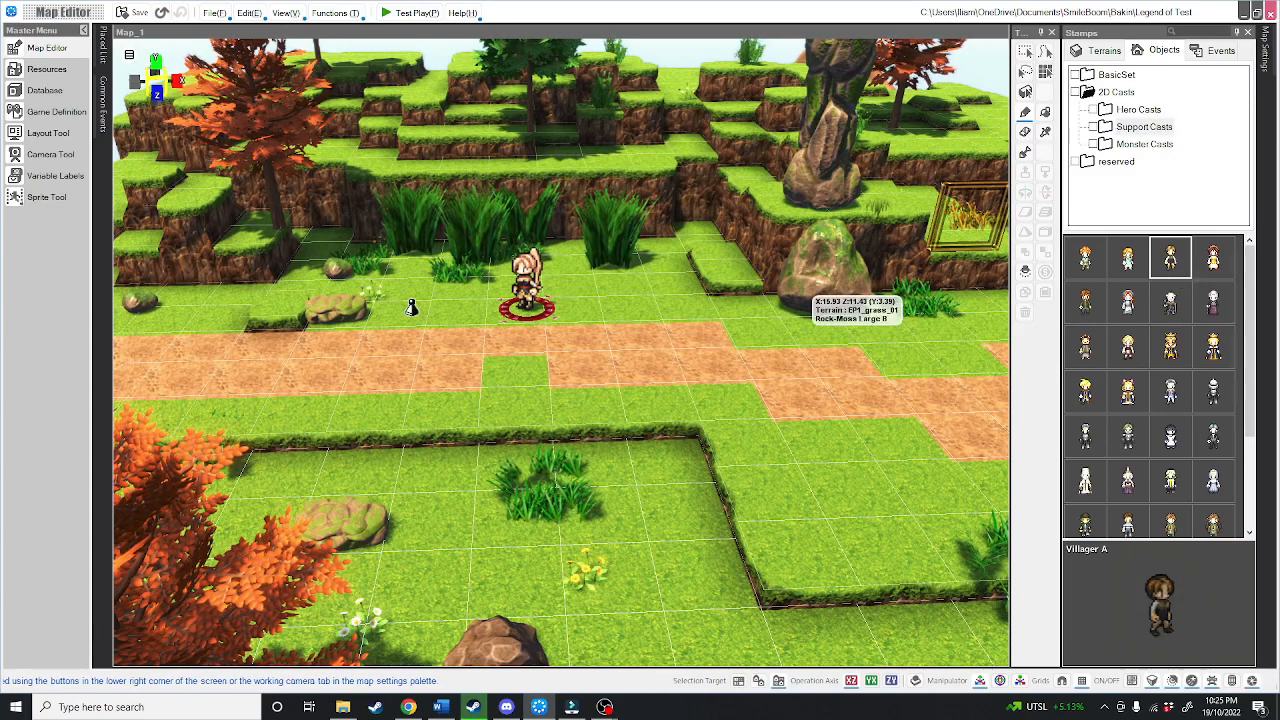
click(450, 325)
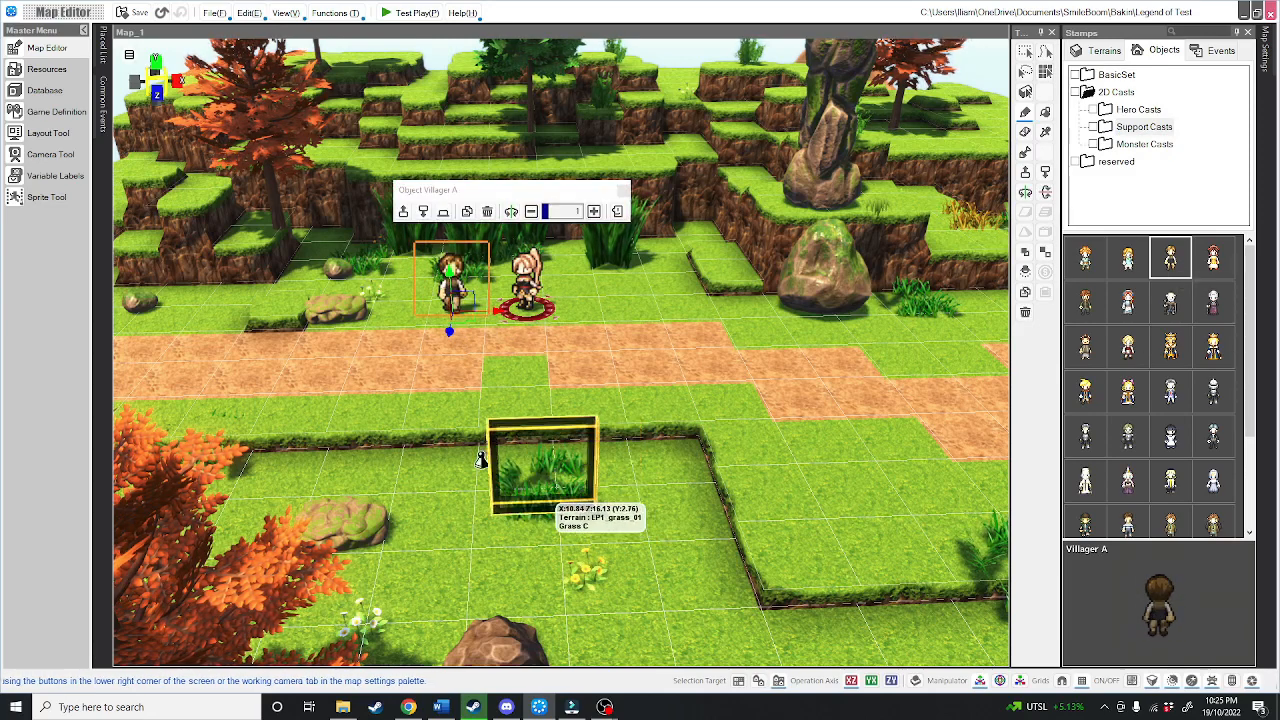
- Convert the placed Villager A object into an event using the available custom event
right_click(526, 366)
click(502, 360)
click(452, 282)
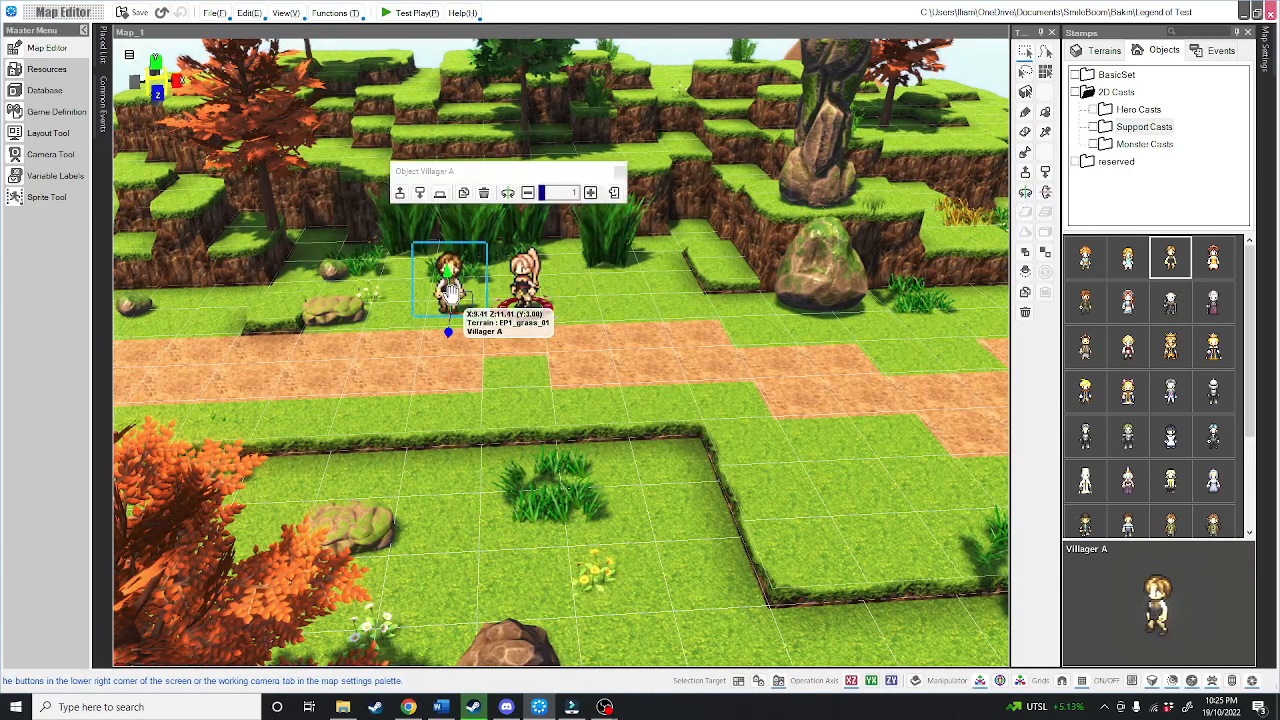
double_click(458, 278)
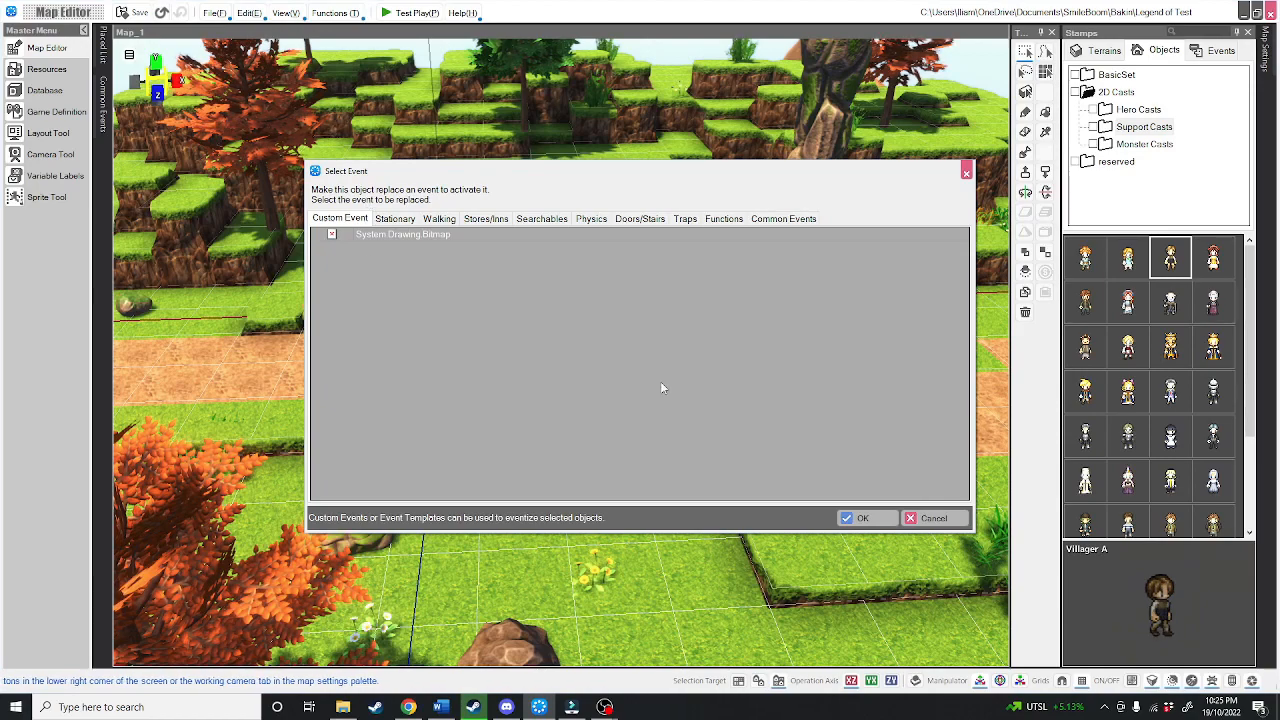
click(862, 518)
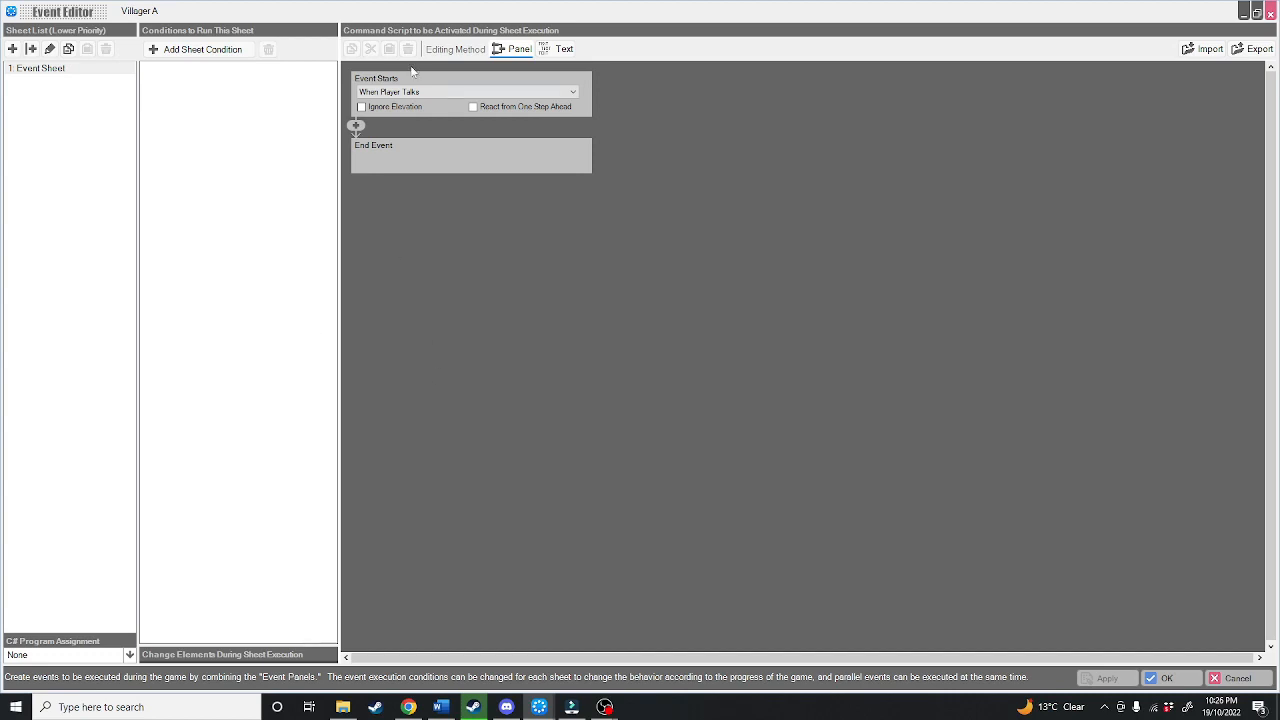
- Set the Villager A event to start with Automatically Start (Only Once)
click(361, 91)
click(402, 101)
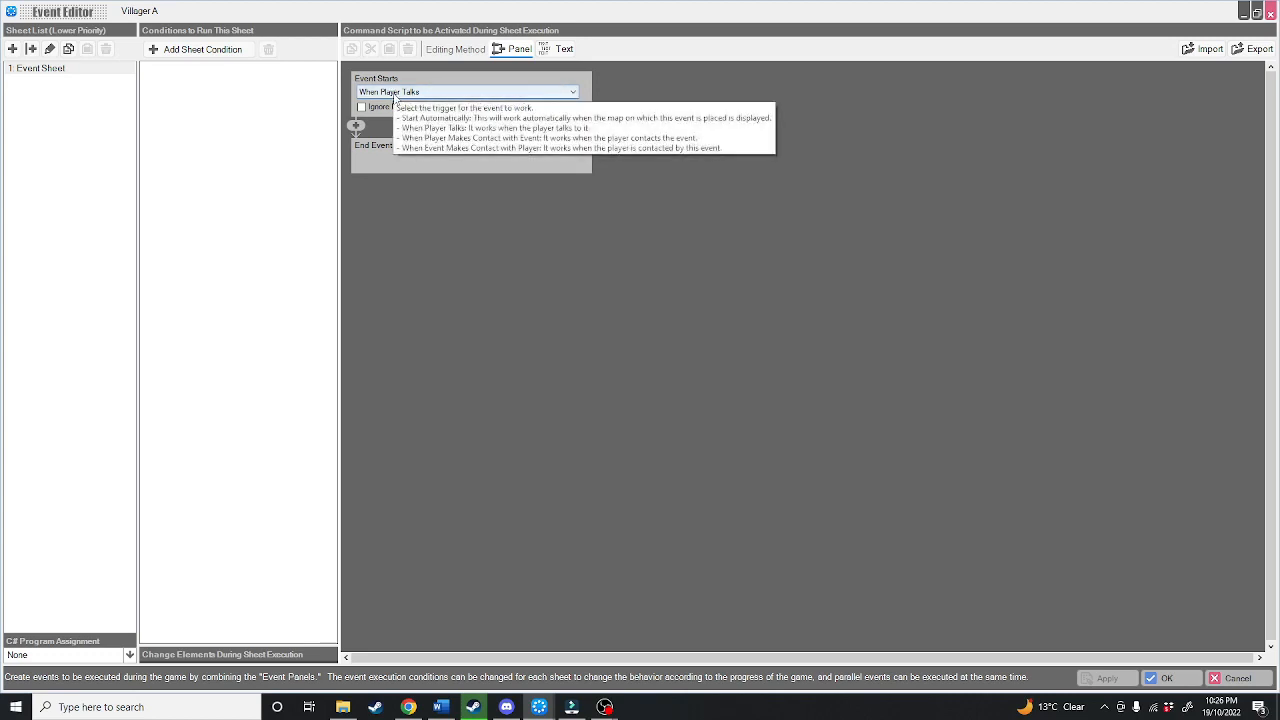
click(395, 95)
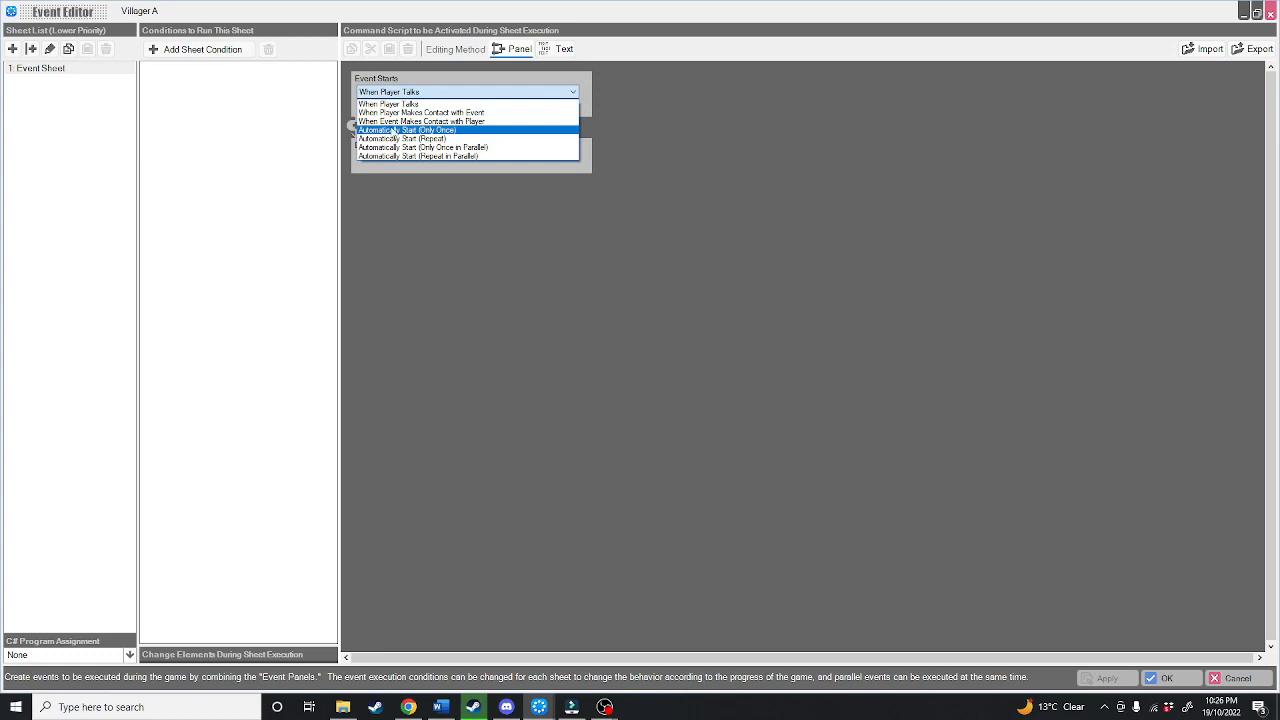
click(393, 130)
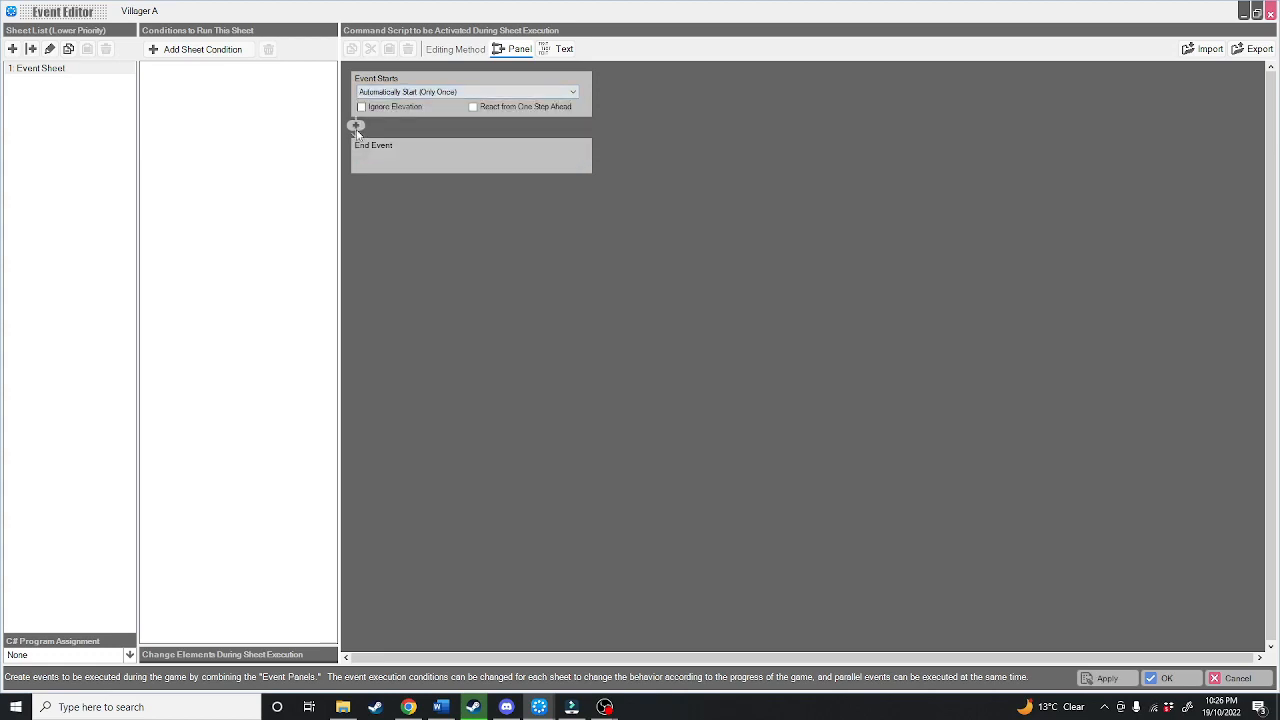
- Add a Camera Playback command using cutscene_1 to the Villager A event and test-play it in a new game
click(356, 126)
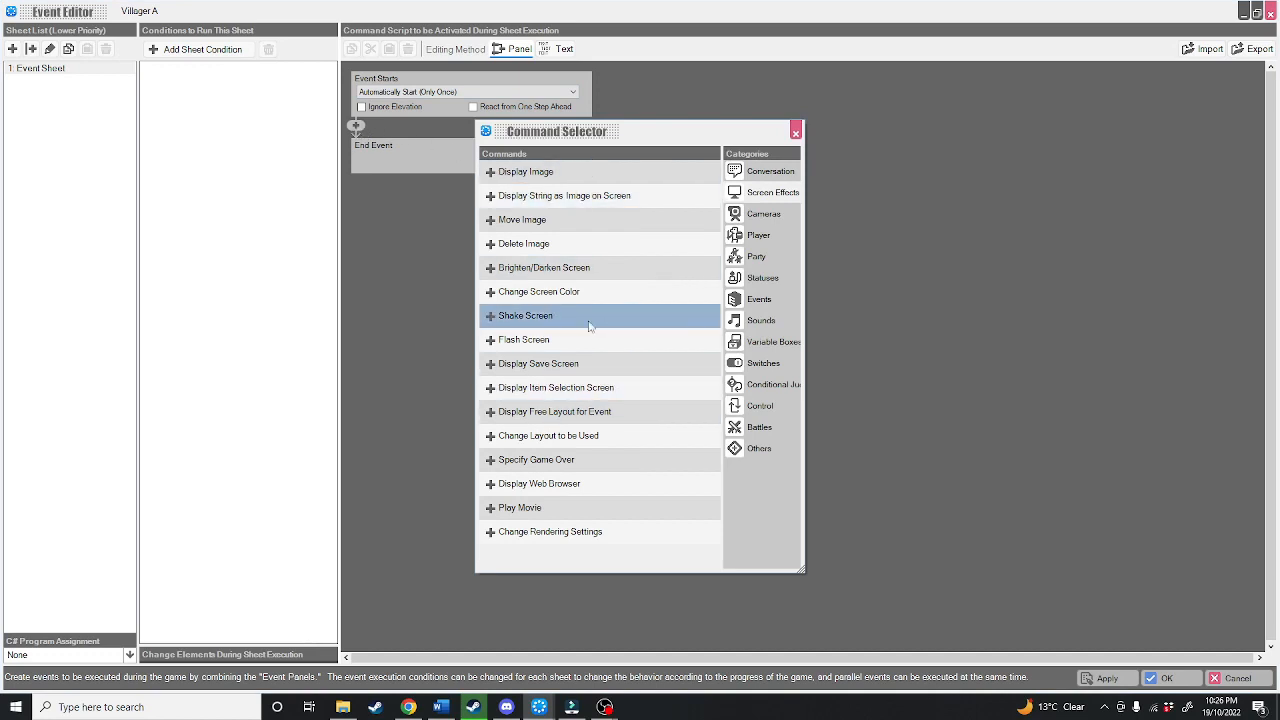
click(755, 214)
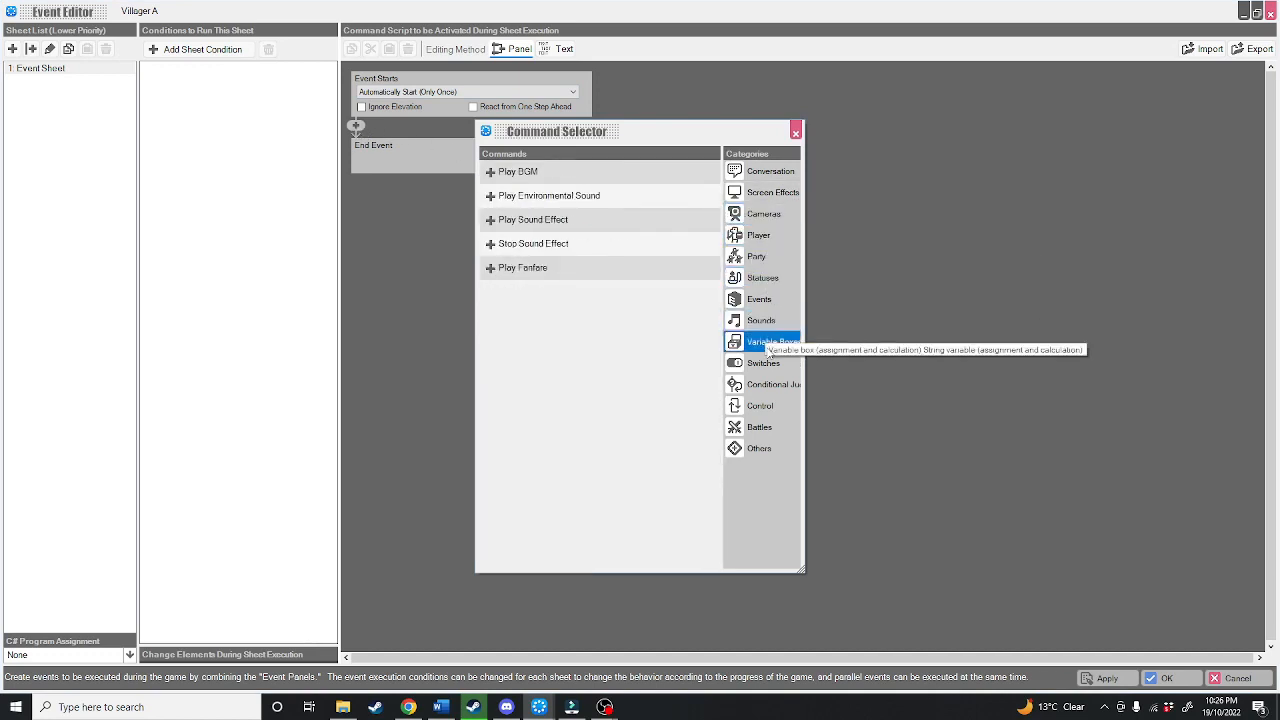
click(763, 215)
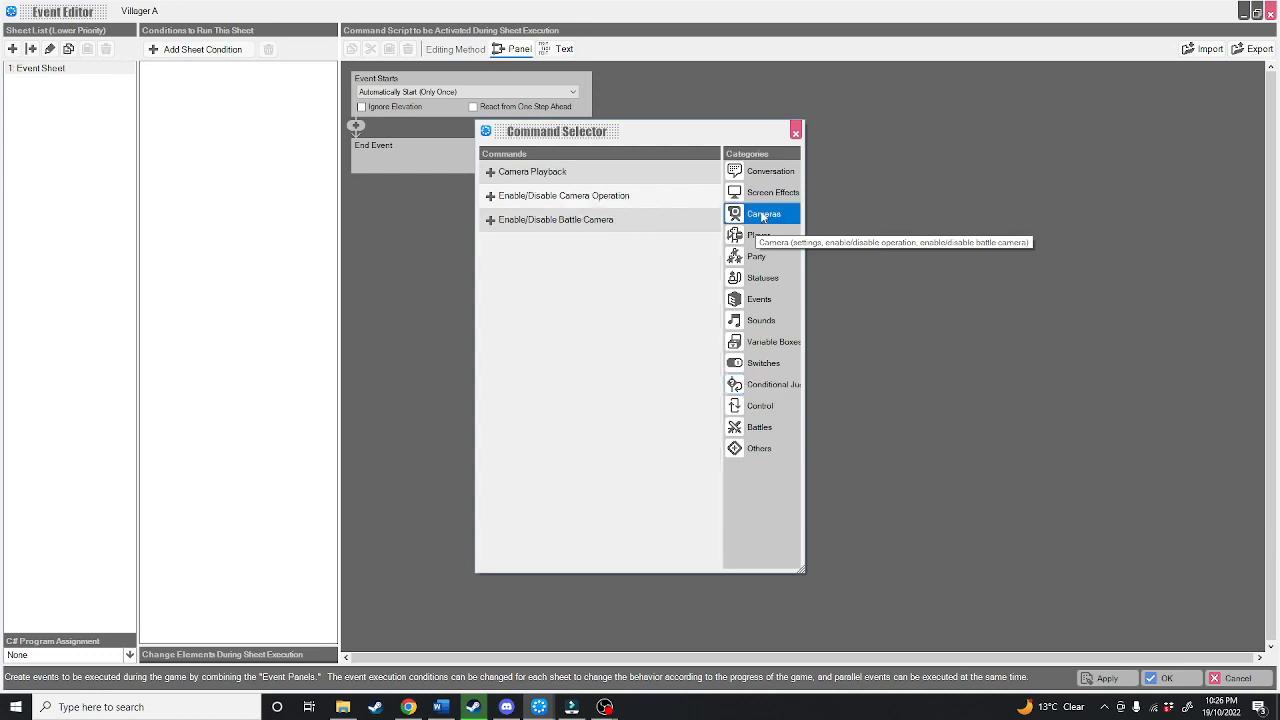
click(523, 175)
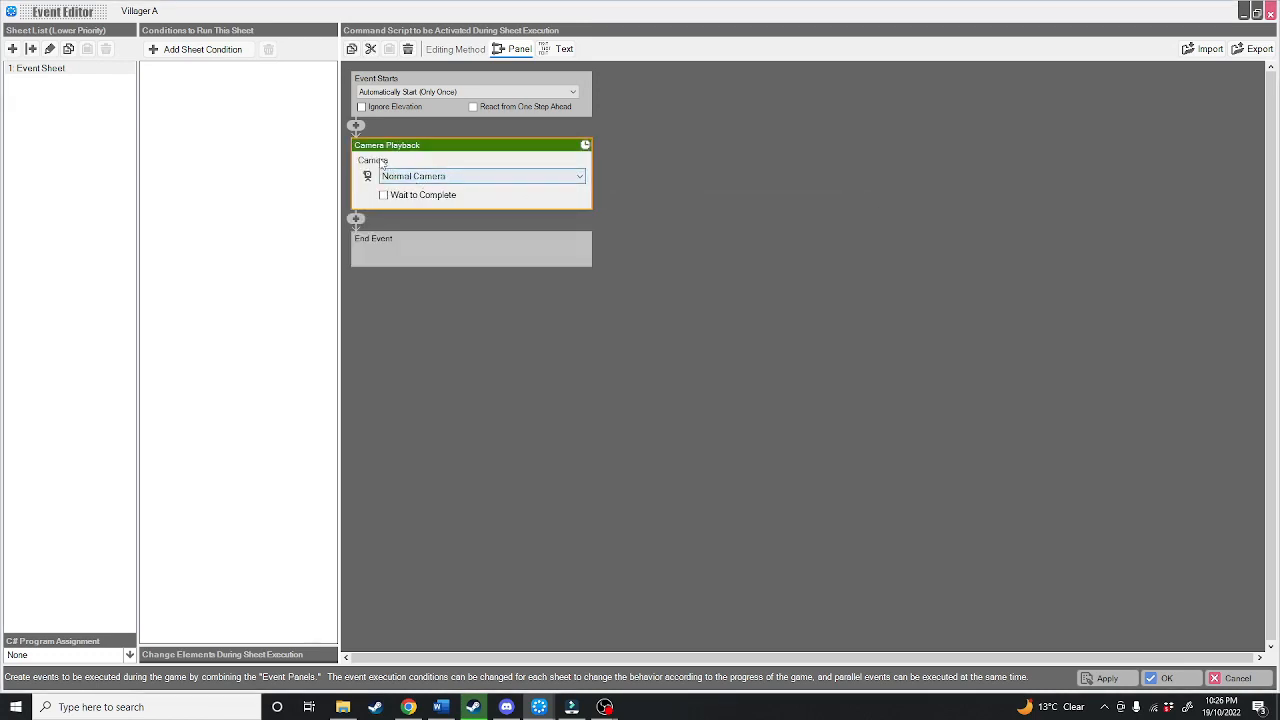
click(483, 177)
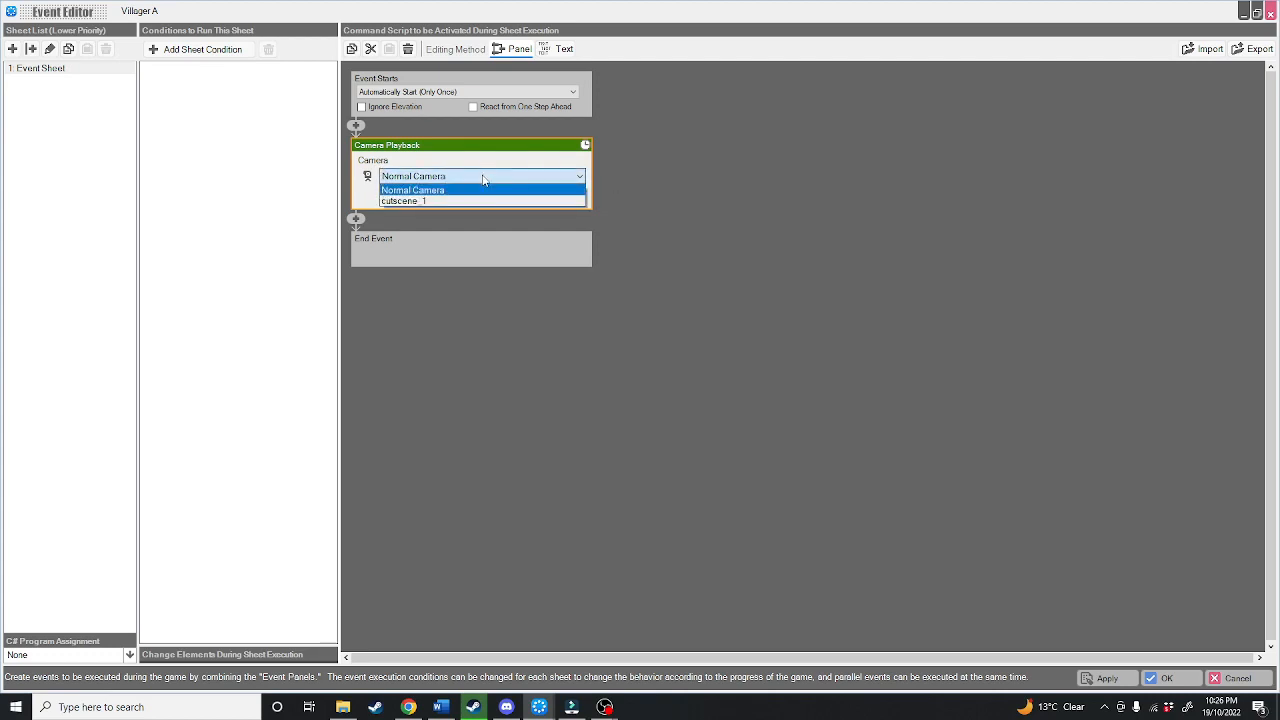
click(437, 202)
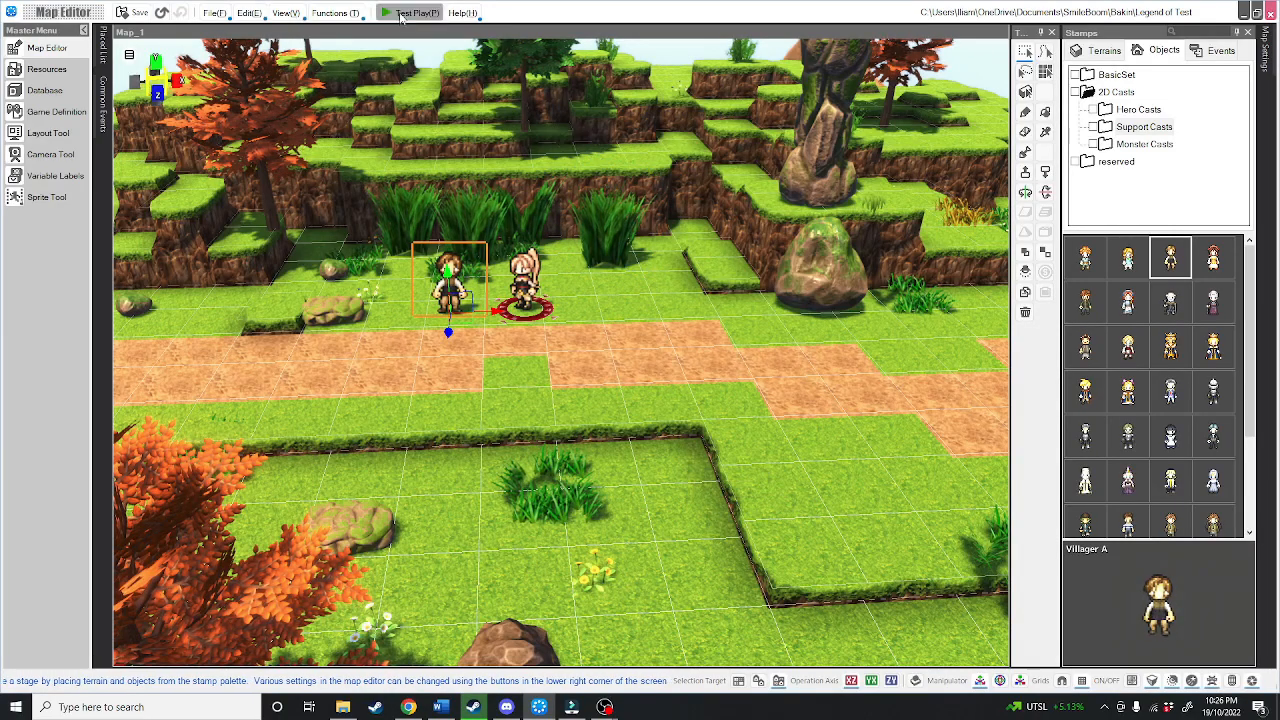
click(401, 14)
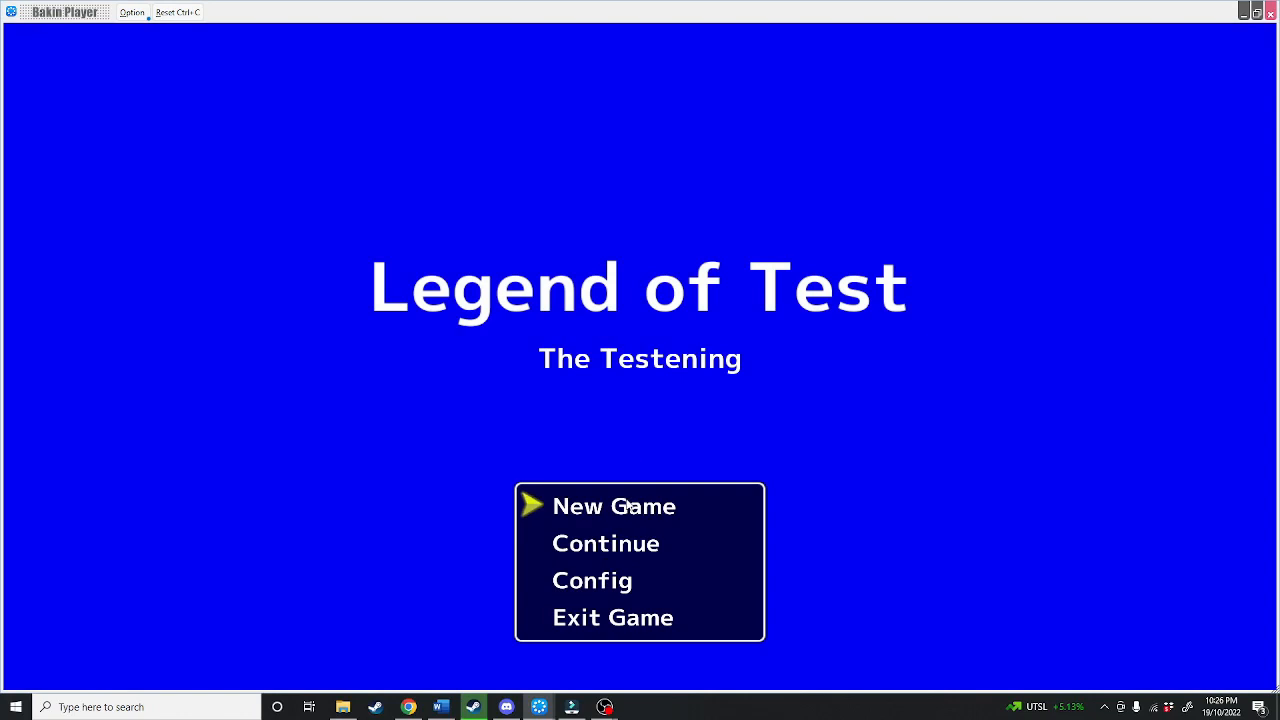
click(627, 505)
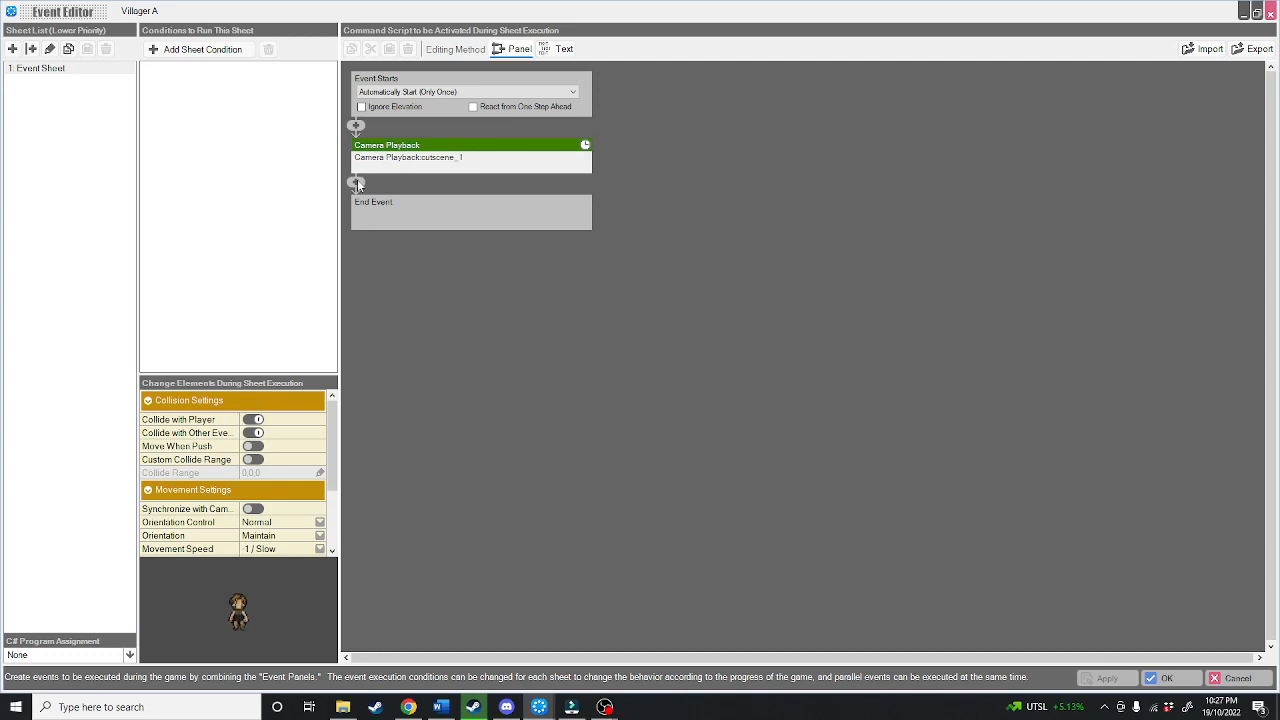
- Add a Display Conversation command after the Camera Playback in Villager A's event with the text "Hey do you wanna race?"
click(357, 183)
click(762, 171)
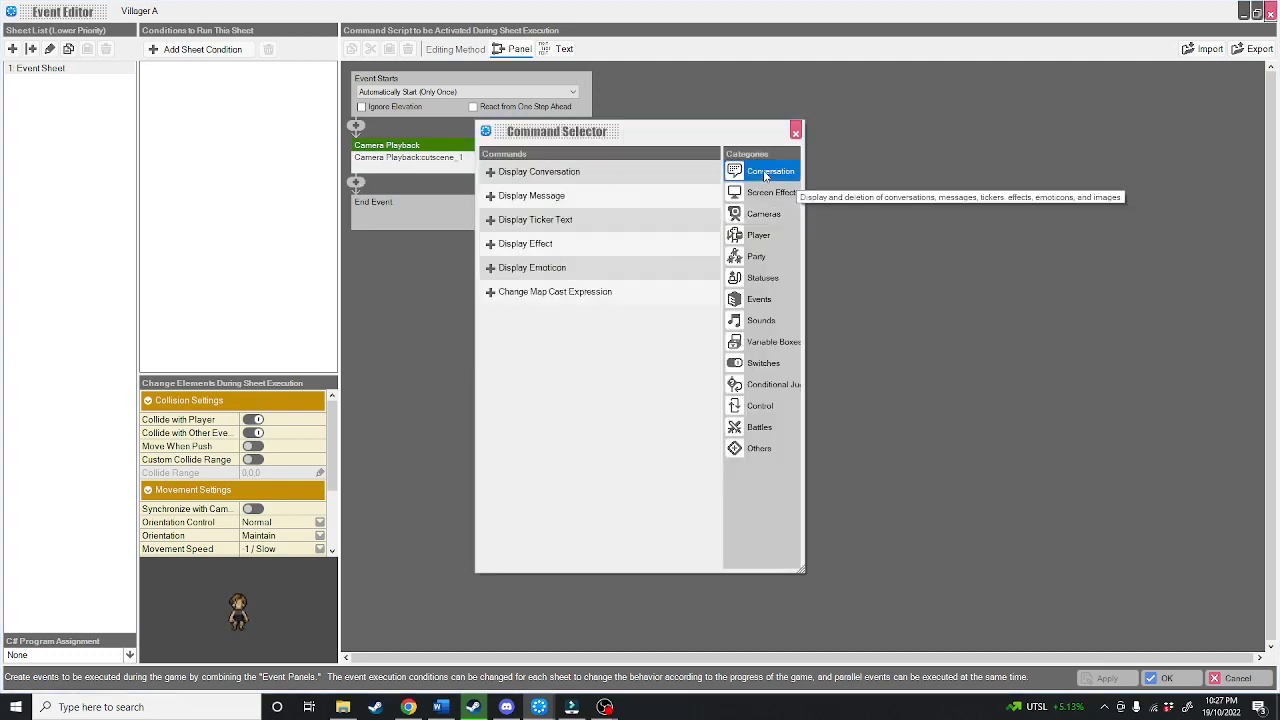
click(528, 172)
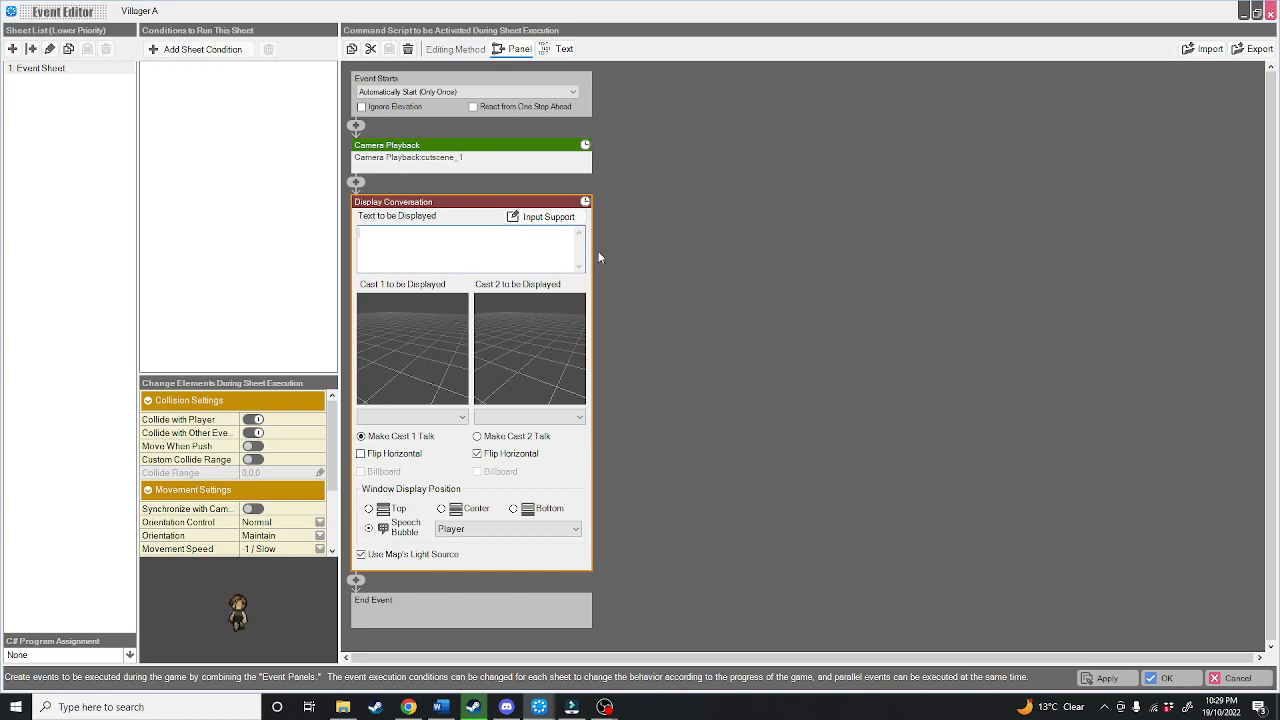
text(Hey do you wanna race?)
- Assign the Villager B sprite chr016 from Support Casts as Cast 1 of the conversation
click(419, 328)
click(444, 276)
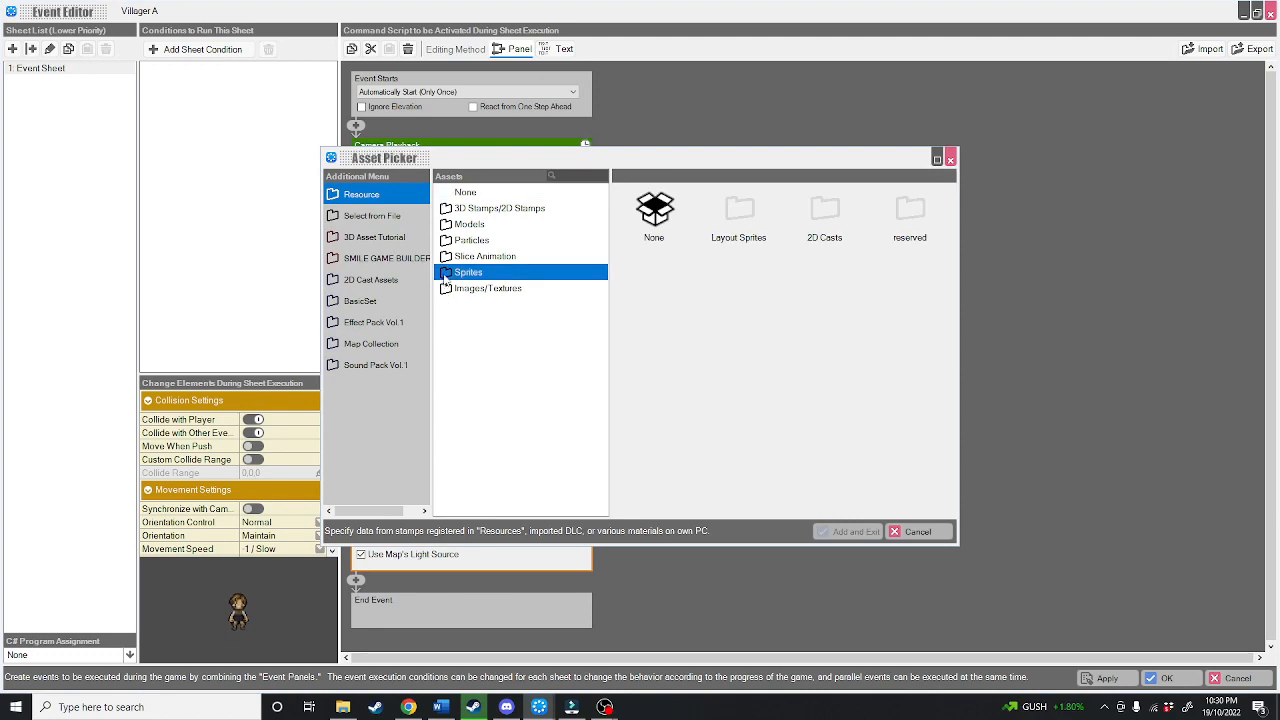
click(466, 307)
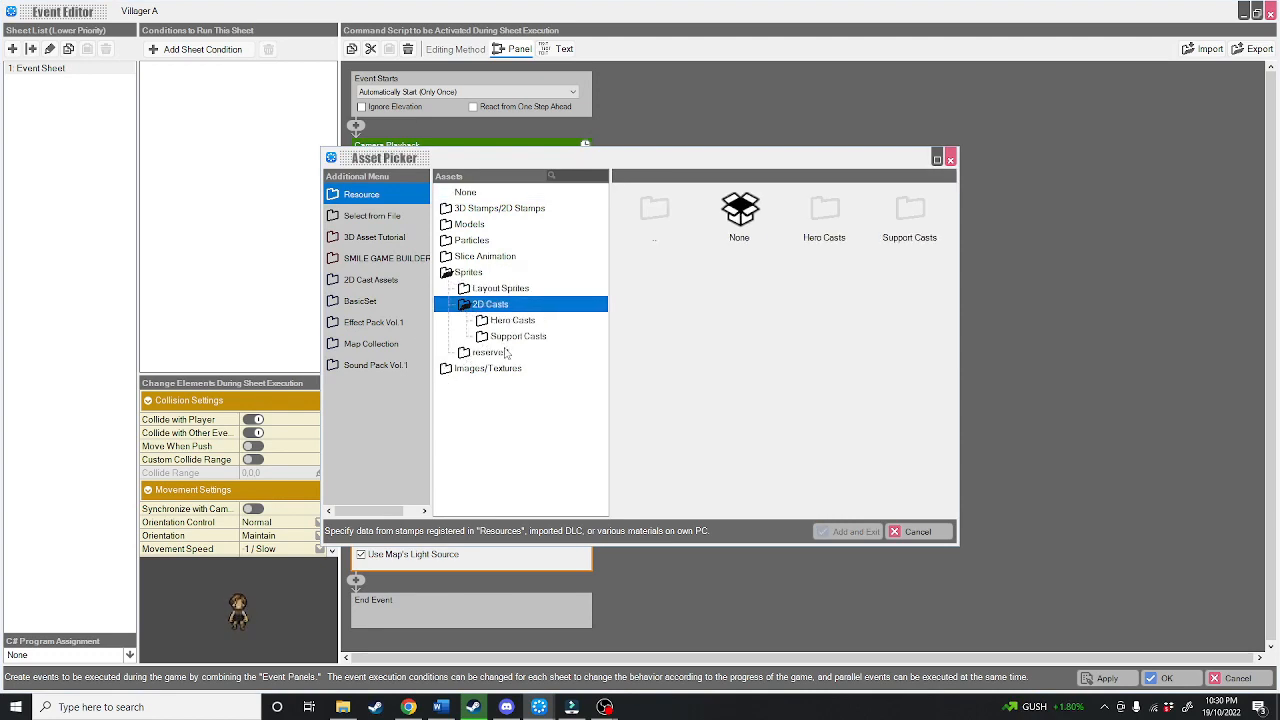
click(484, 338)
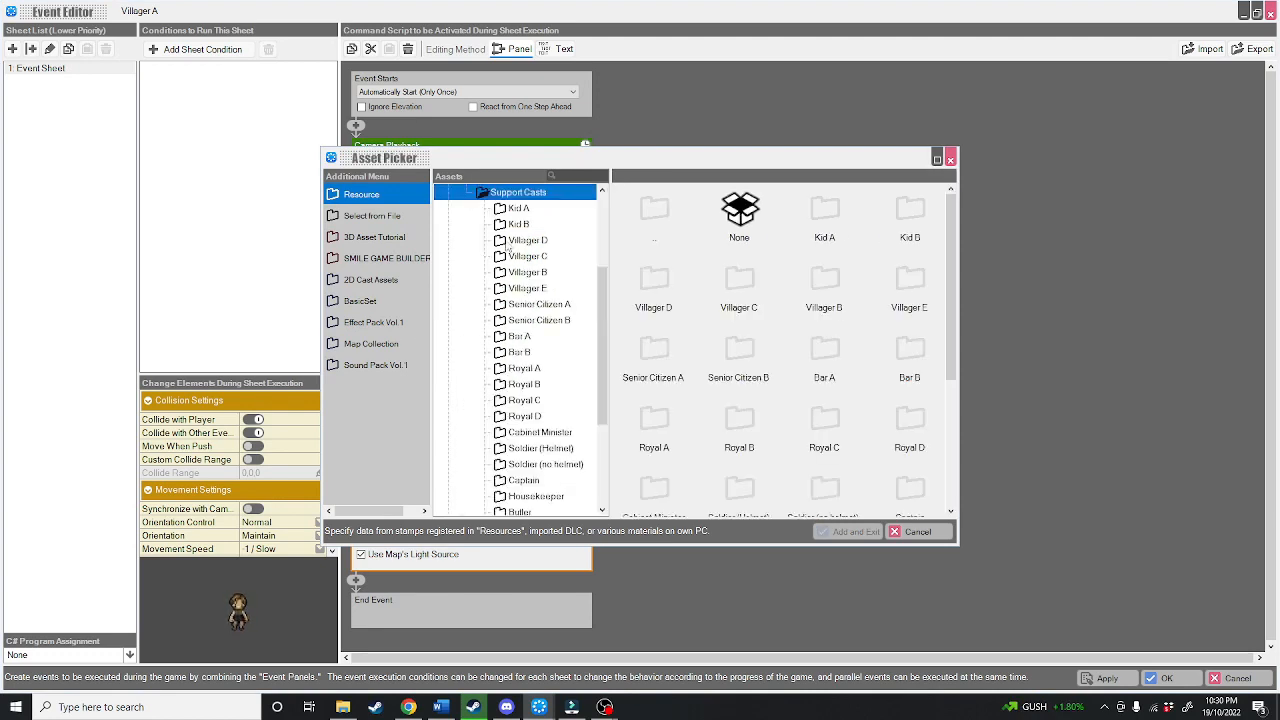
click(528, 272)
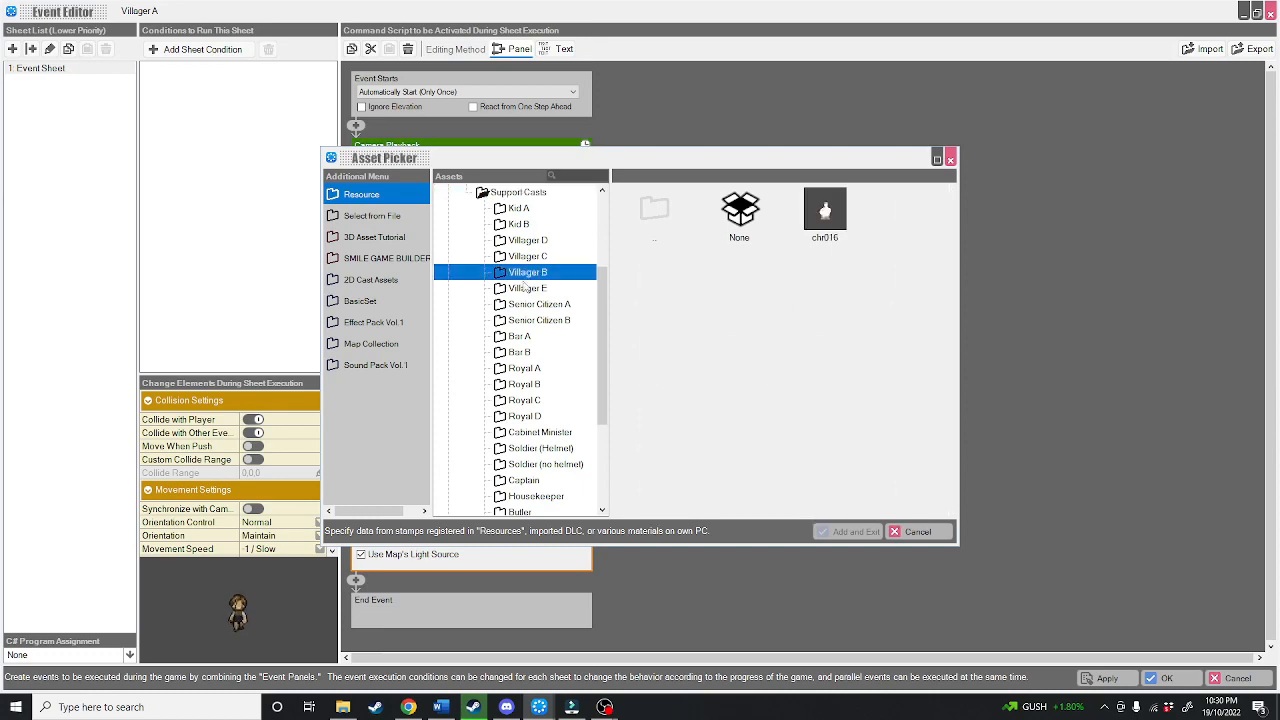
double_click(817, 222)
- Assign the Hero B sprite chr002 from Hero Casts as Cast 2 of the conversation
click(524, 344)
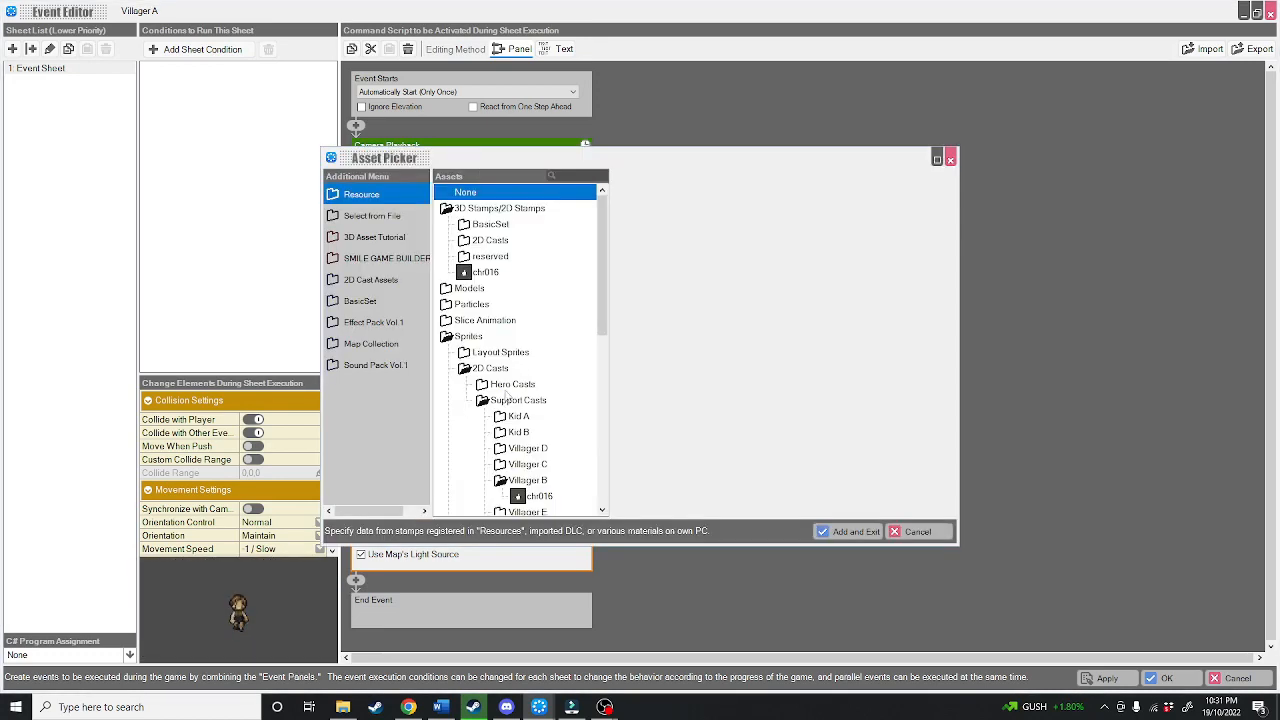
click(517, 387)
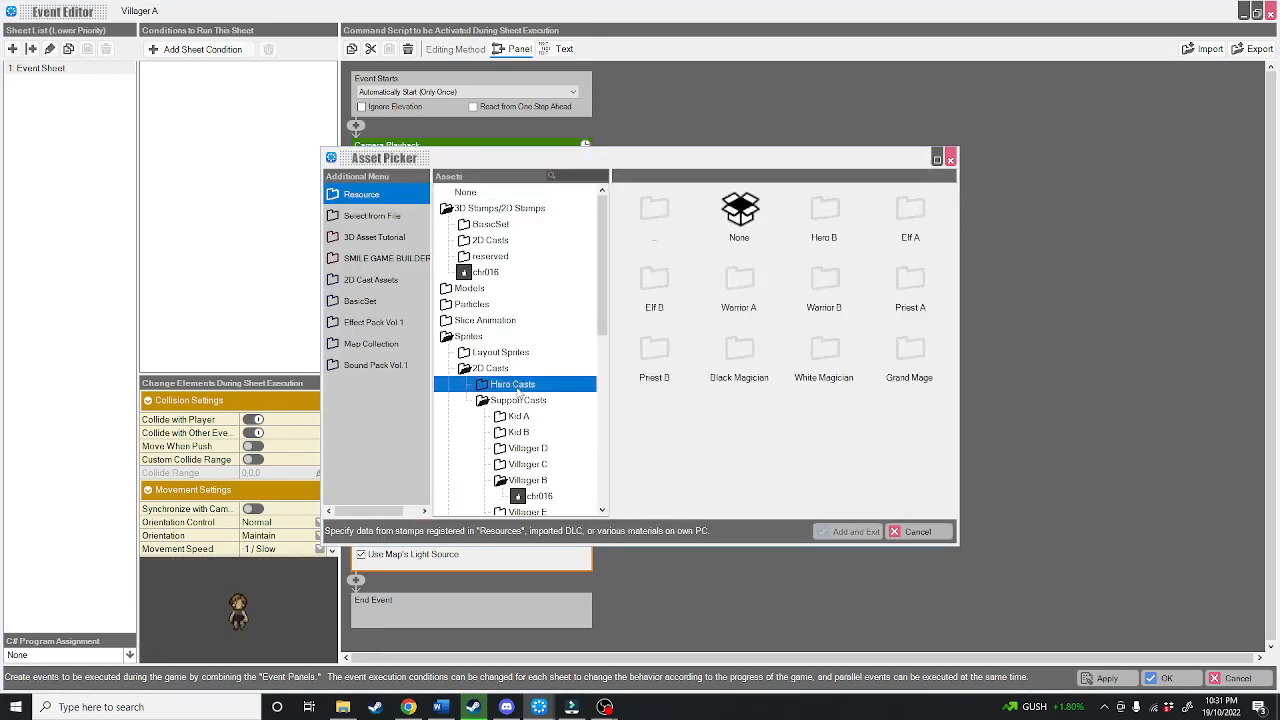
double_click(826, 220)
click(826, 218)
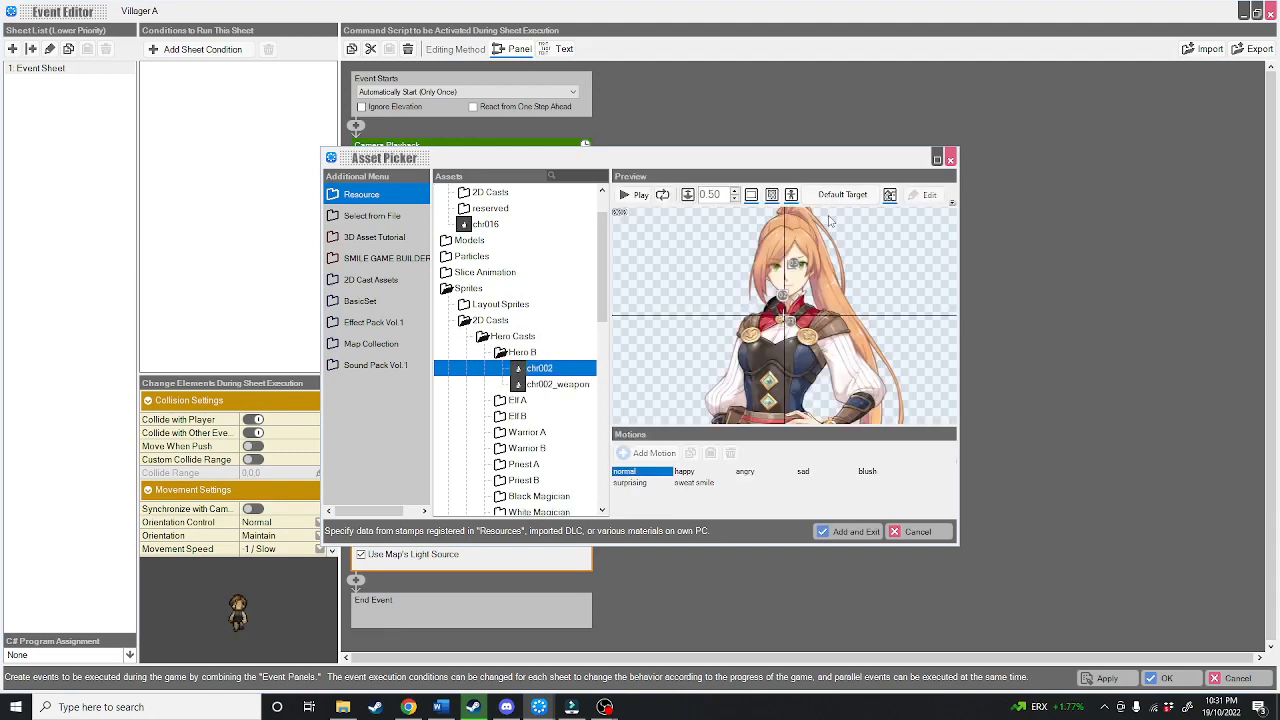
double_click(828, 220)
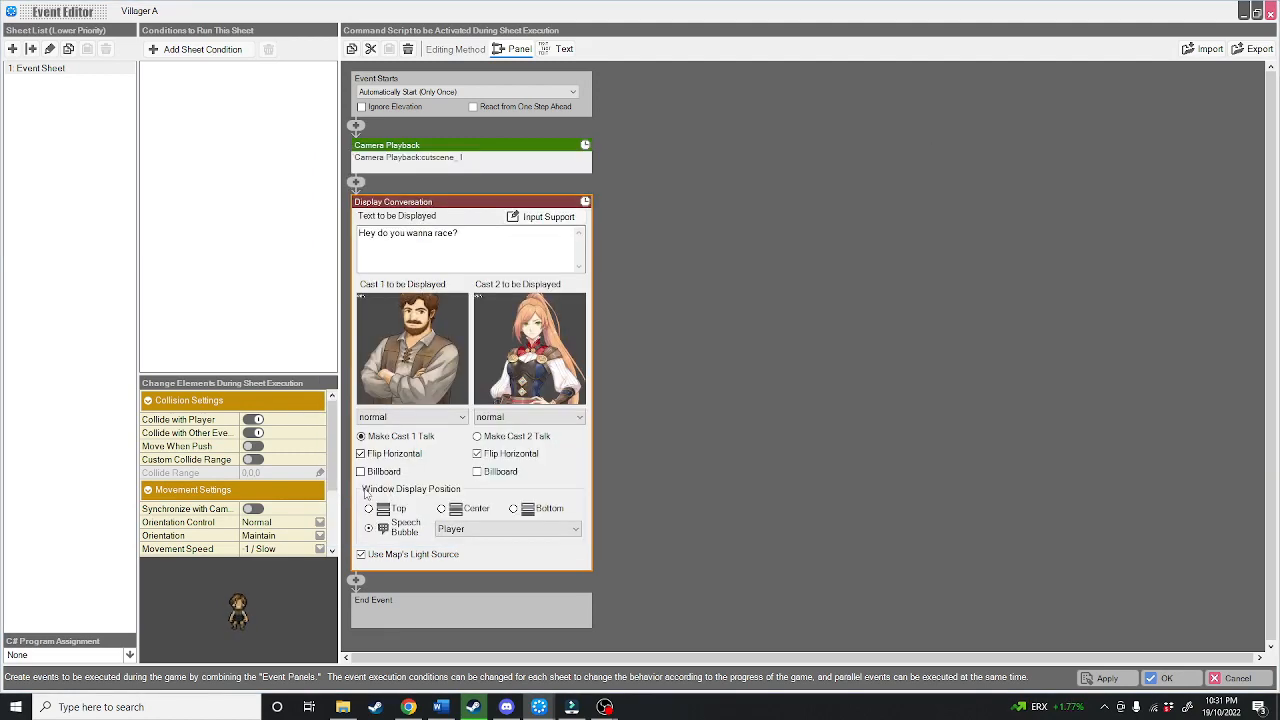
- Flip Cast 1 horizontally with the conversation window set to Bottom, accept the event, and test-play the cutscene
click(513, 509)
click(1166, 681)
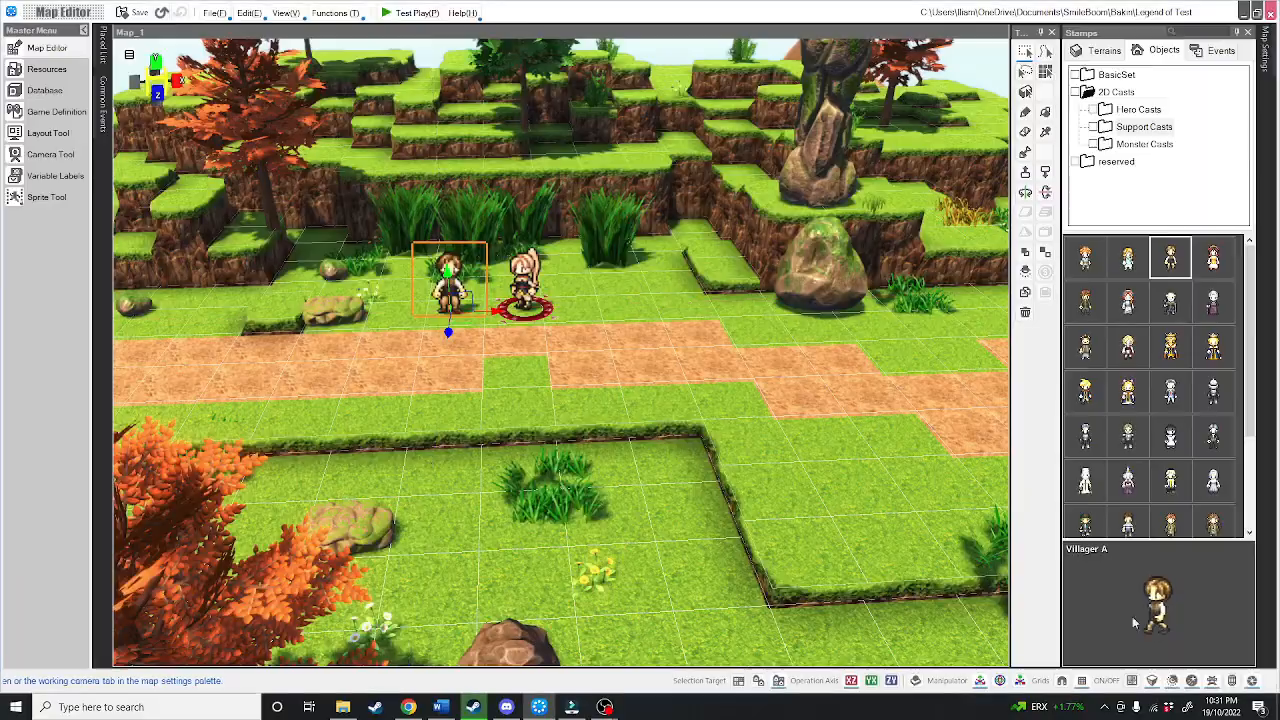
click(425, 18)
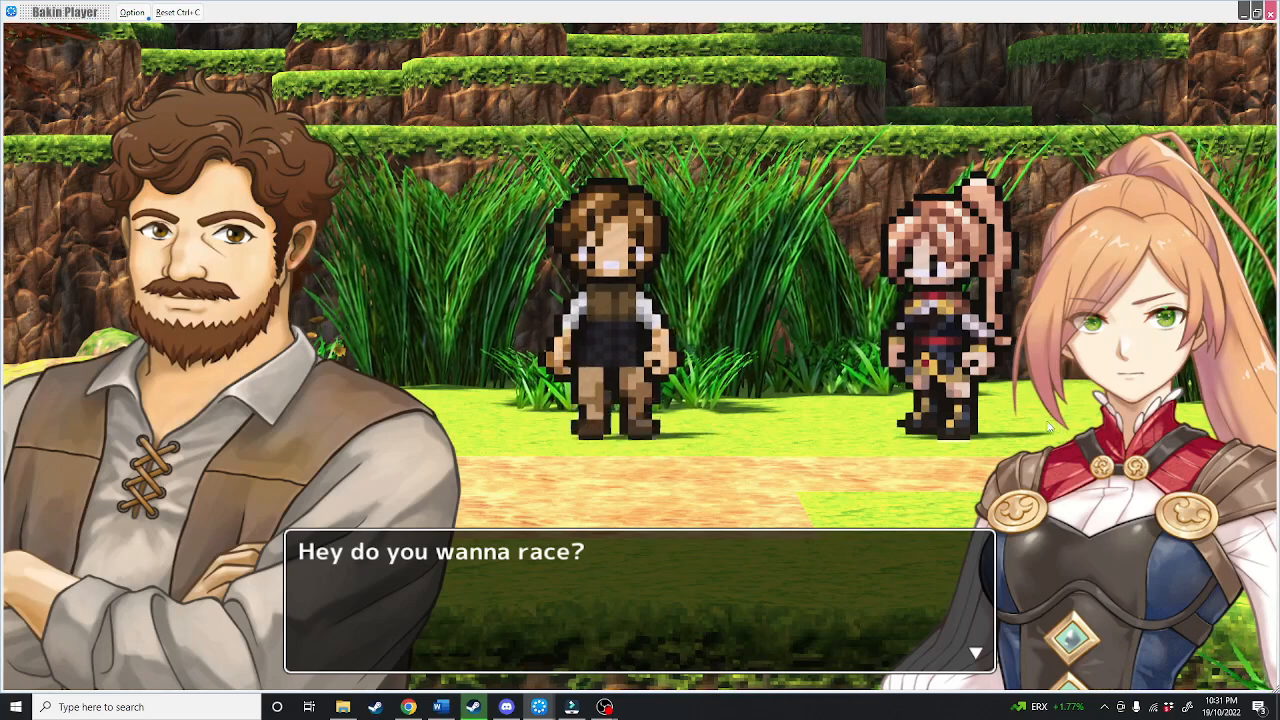
click(1270, 11)
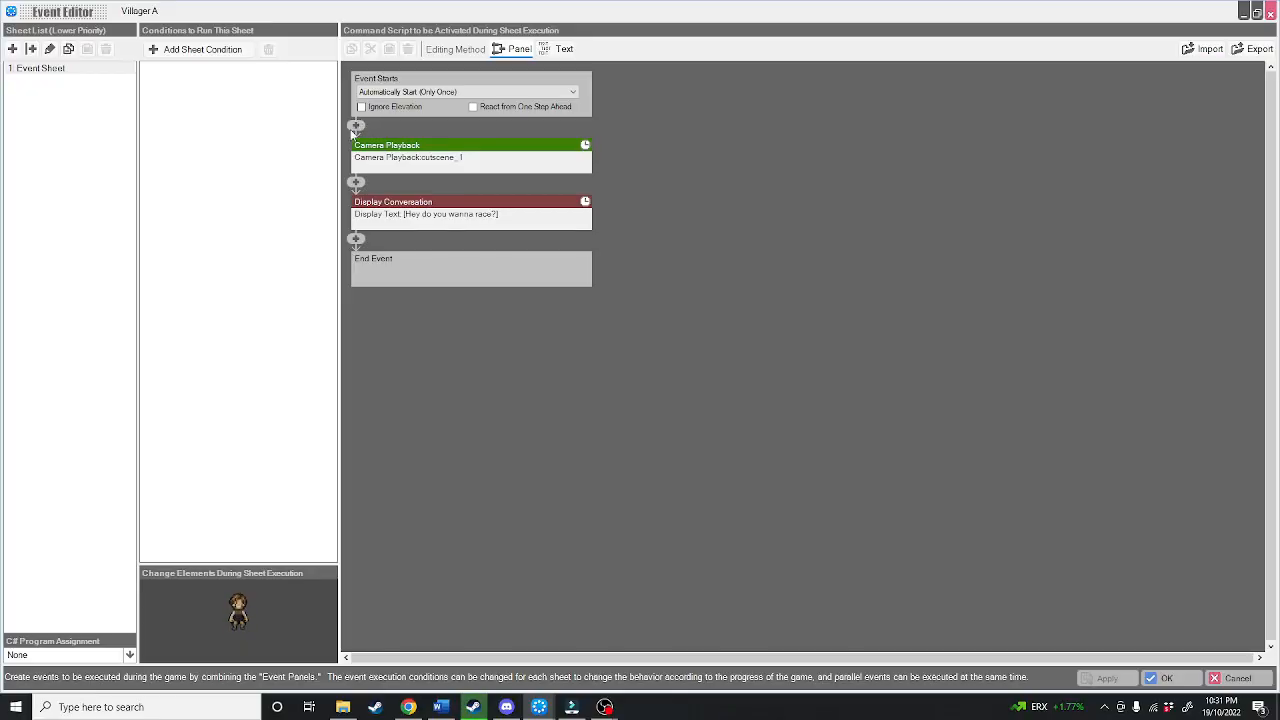
- Add a Play BGM command before the Camera Playback in Villager A's event and assign the BGM_Field_01_fast track to it
click(355, 126)
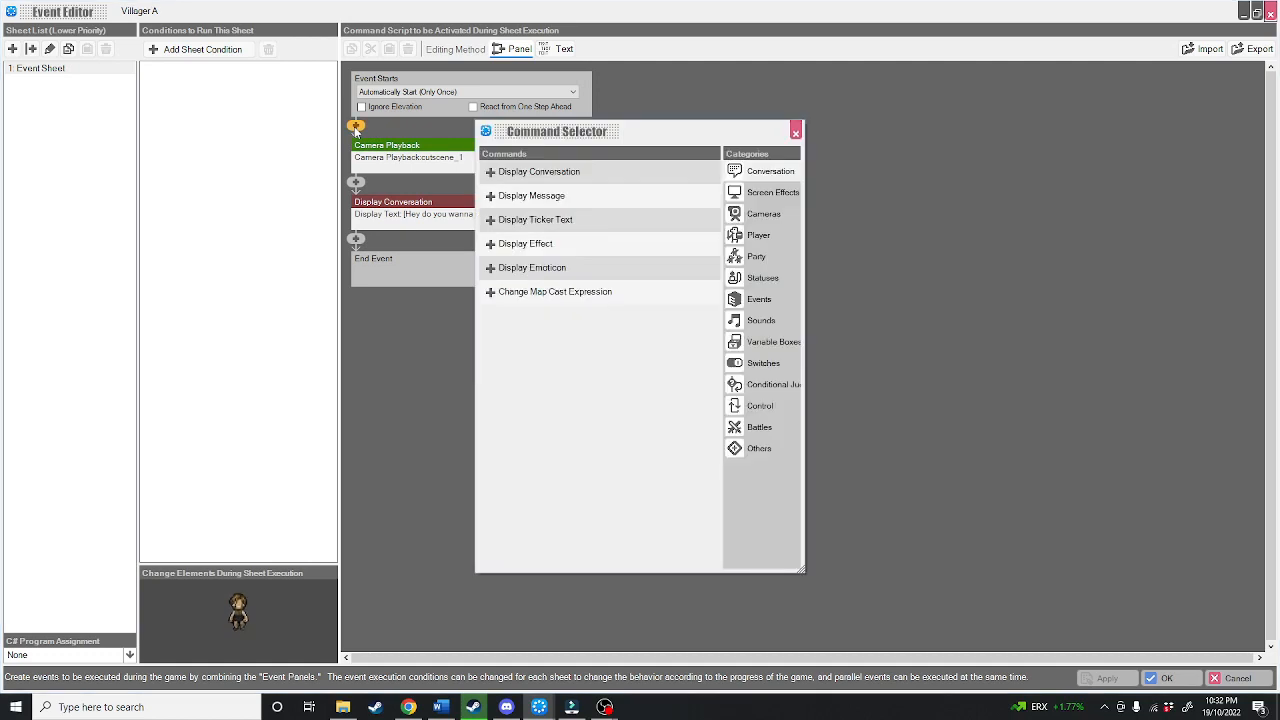
click(752, 328)
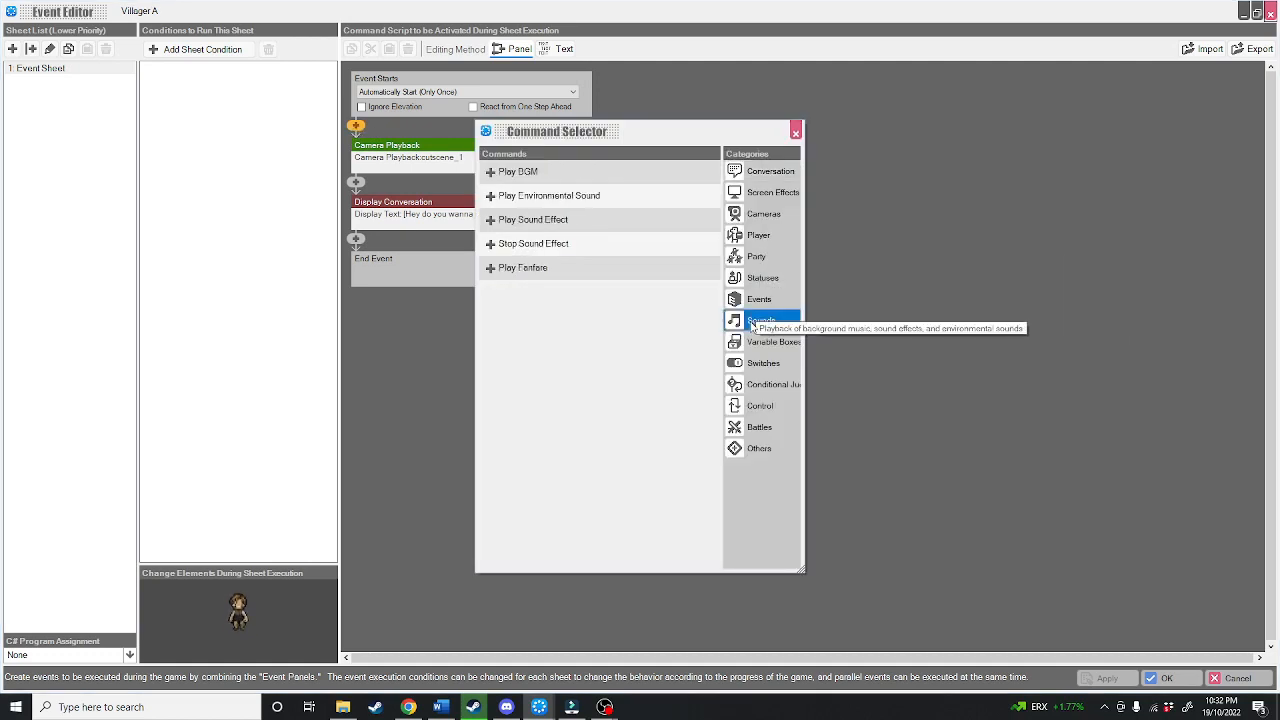
click(512, 172)
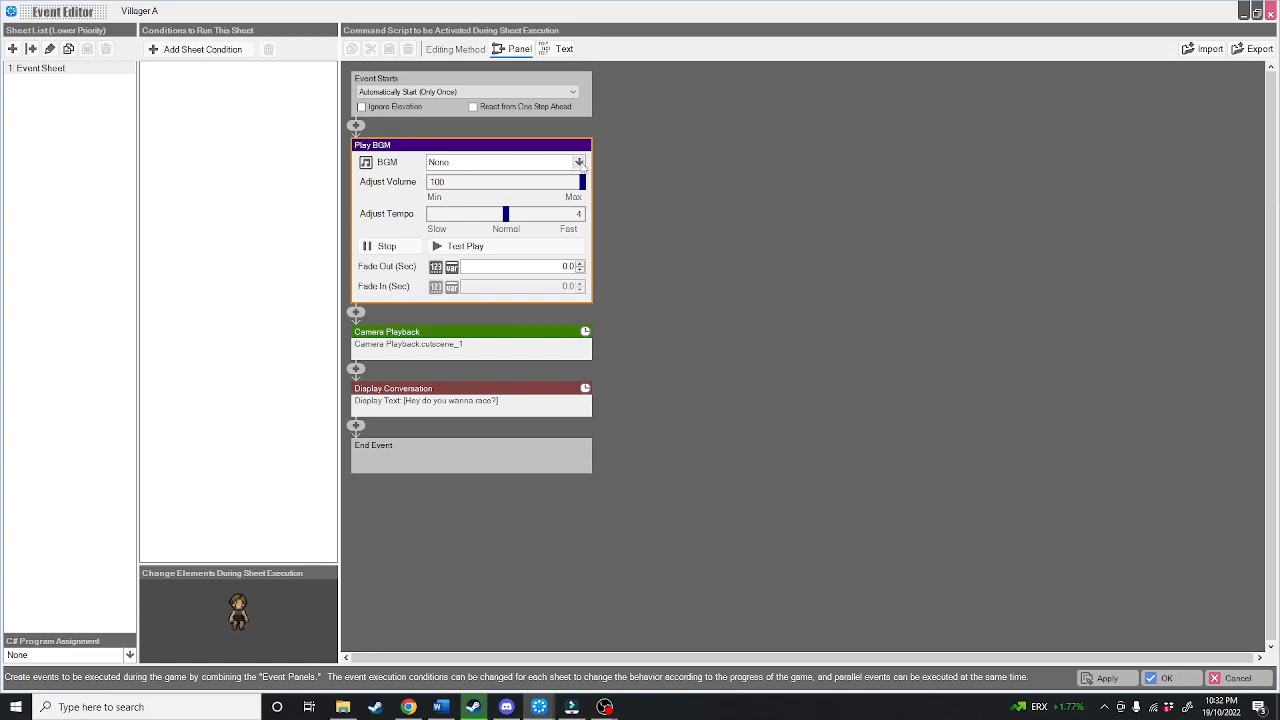
click(578, 162)
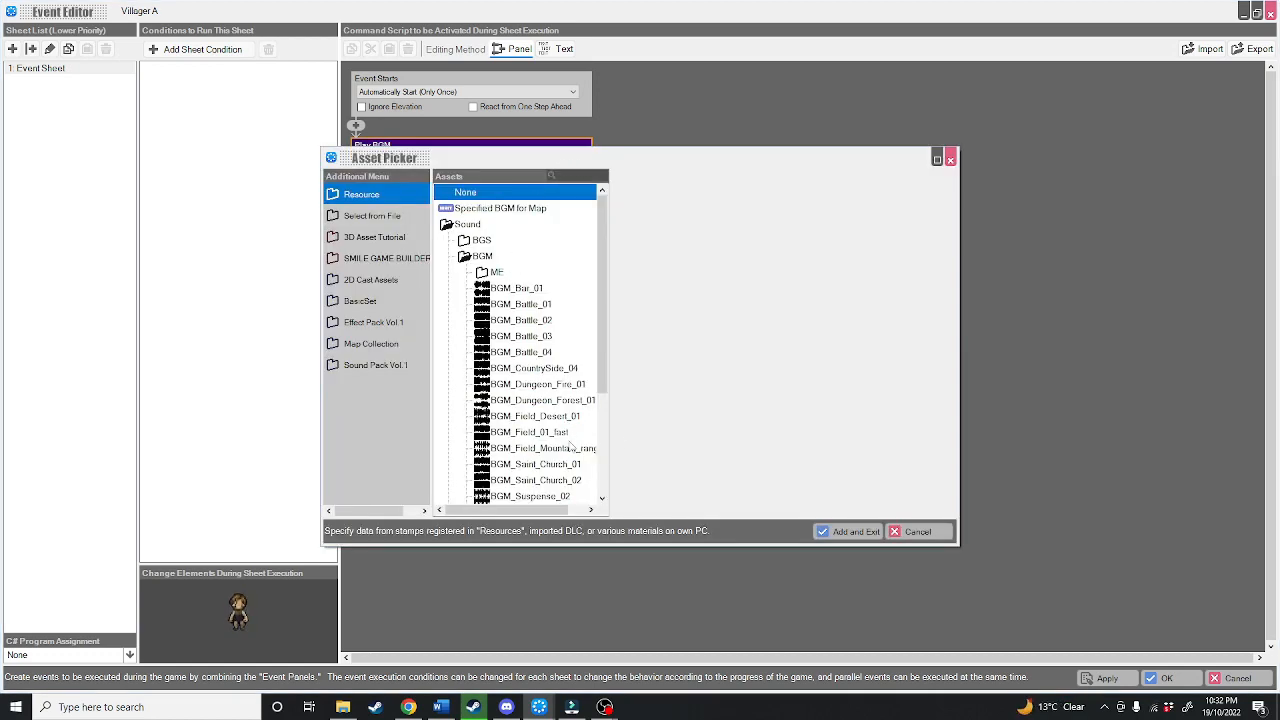
click(536, 433)
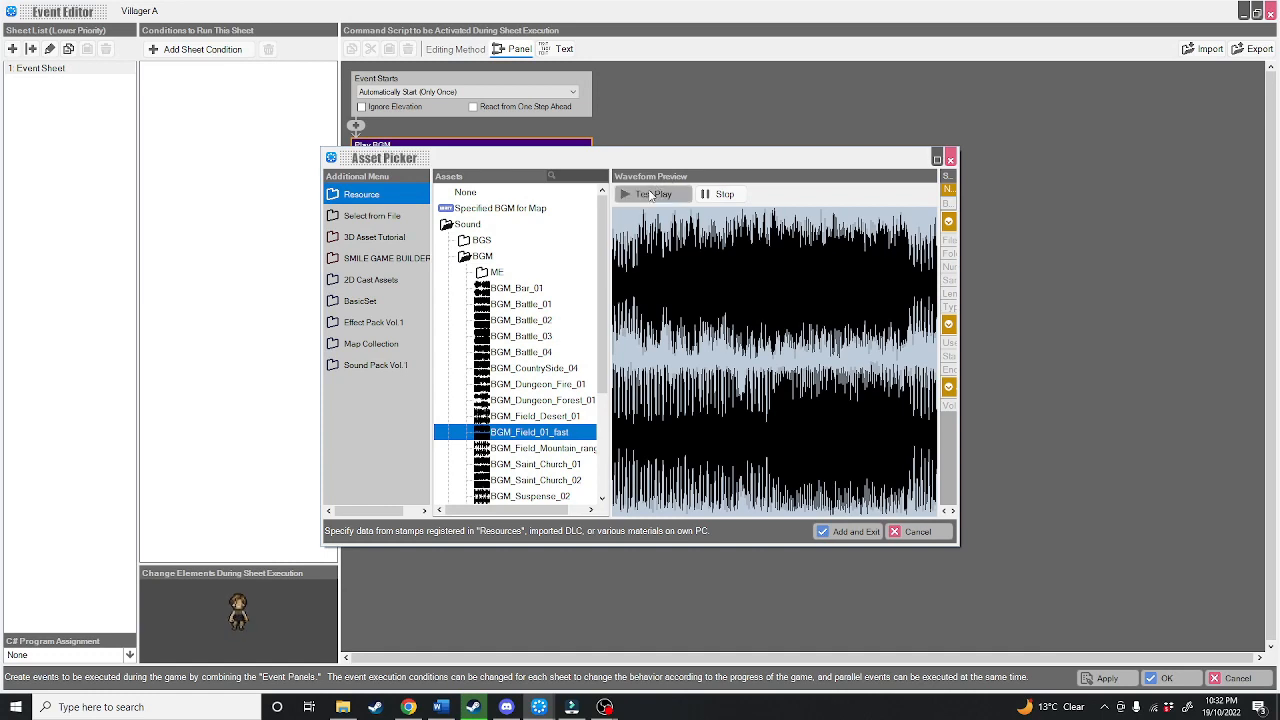
click(848, 532)
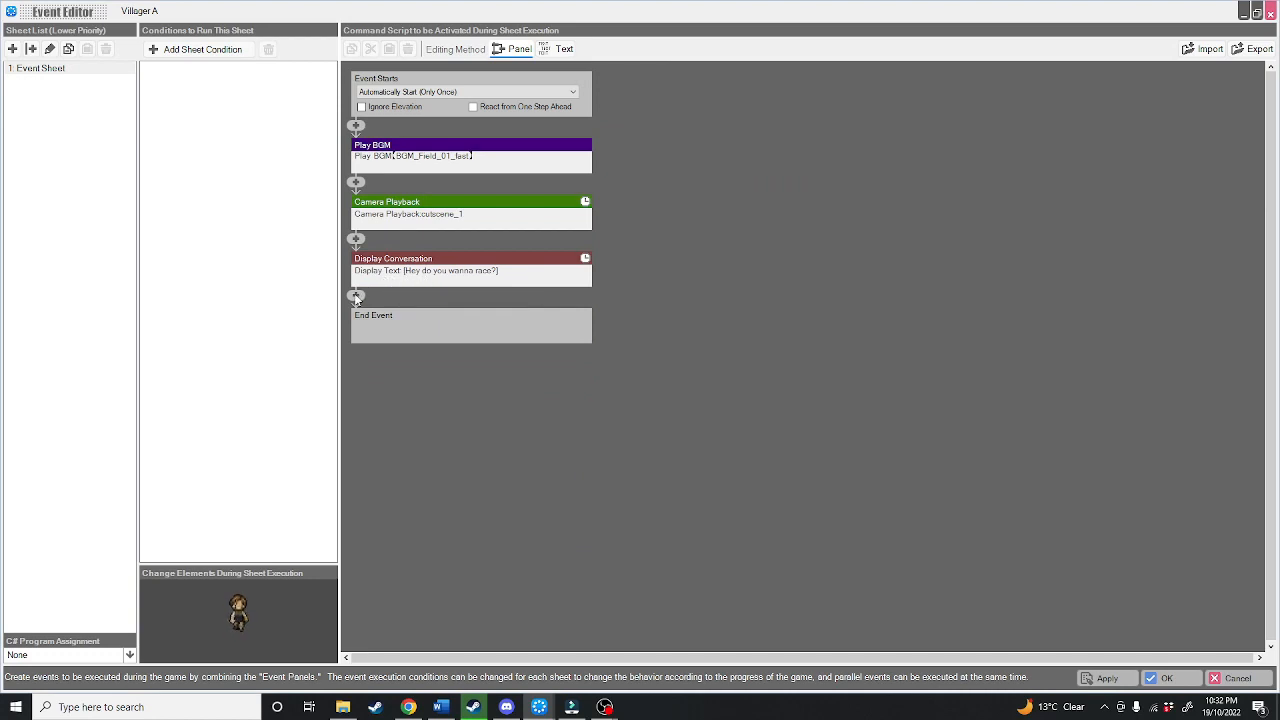
- Add a second conversation with the same casts after the first, with the text "Yeah why not?" and Cast 2 talking
click(356, 296)
double_click(620, 178)
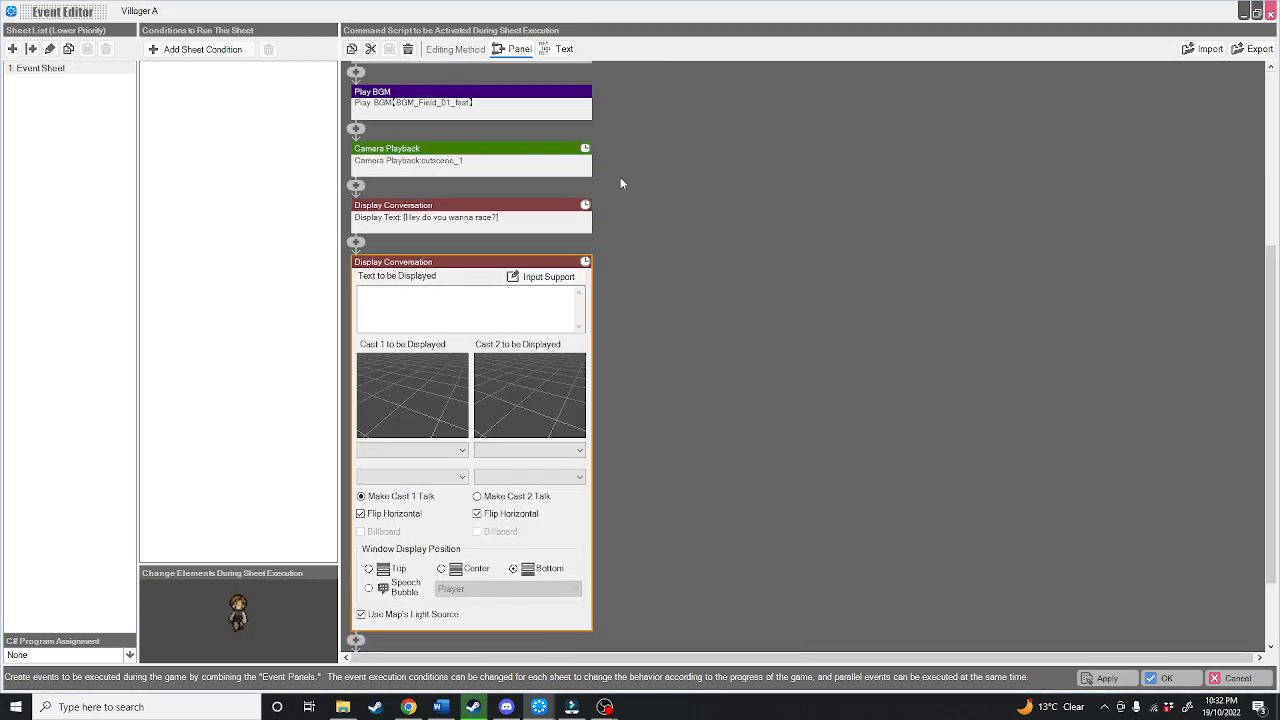
click(405, 350)
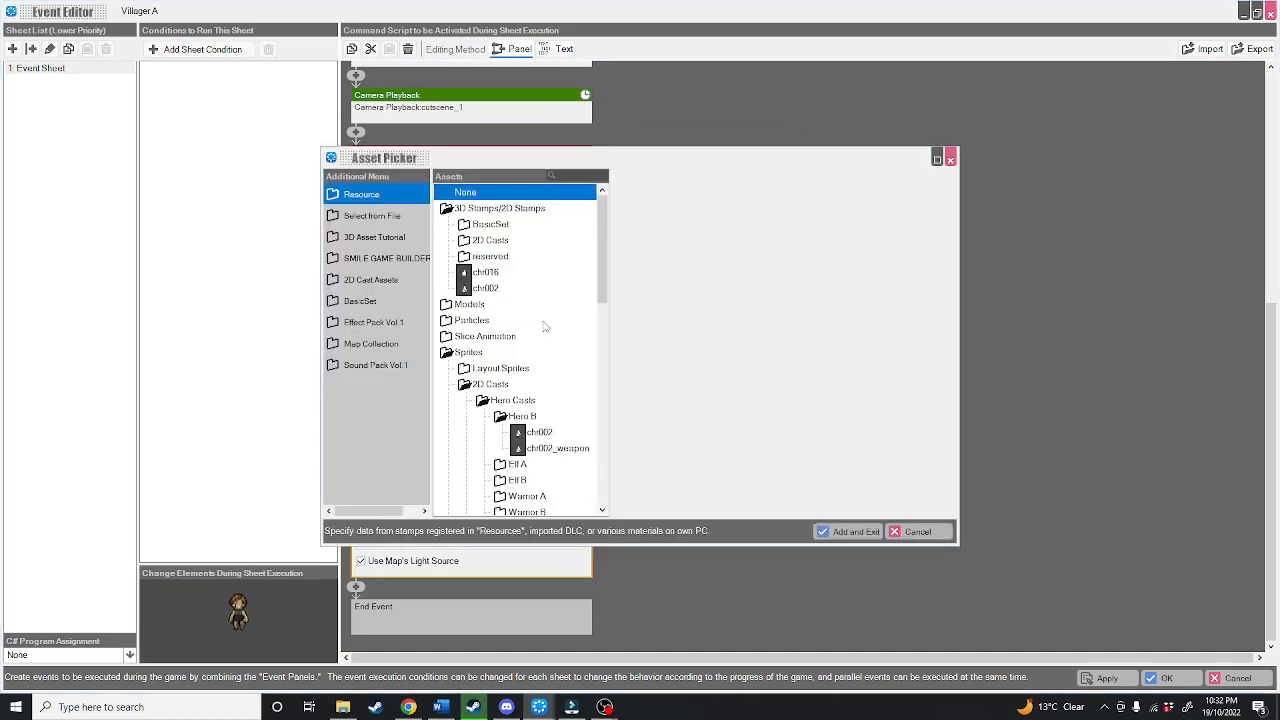
click(951, 158)
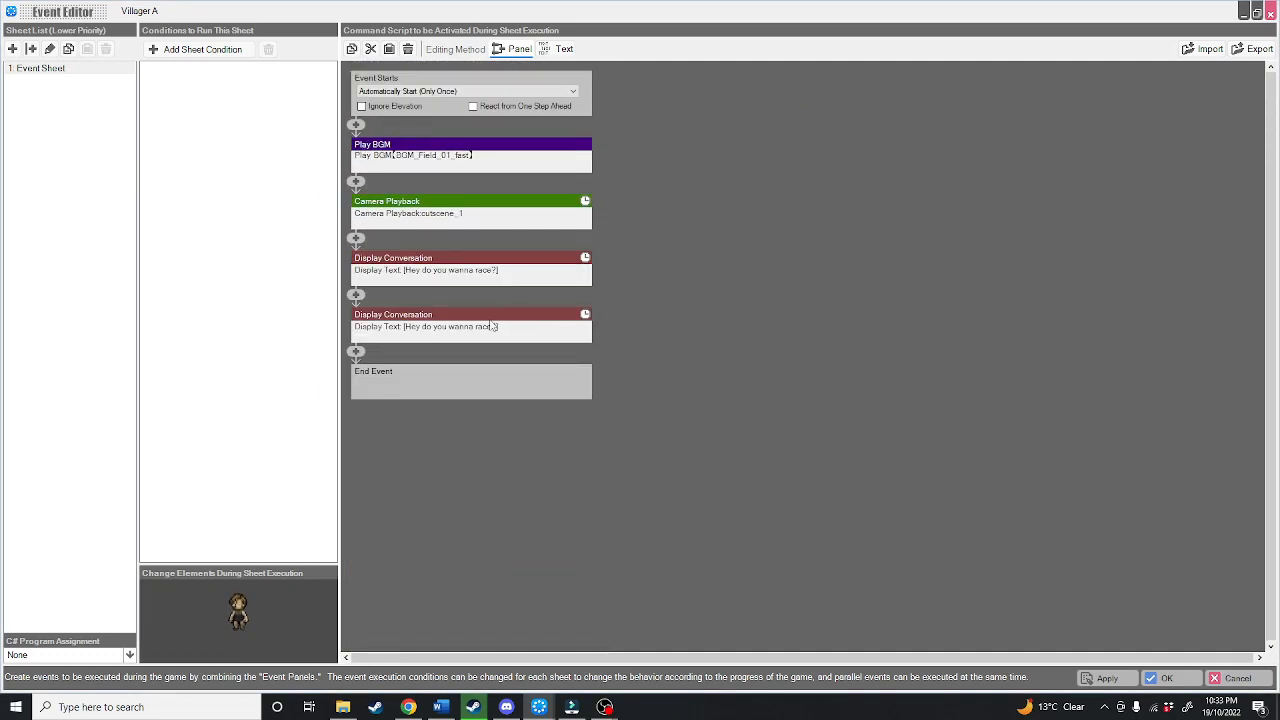
click(505, 312)
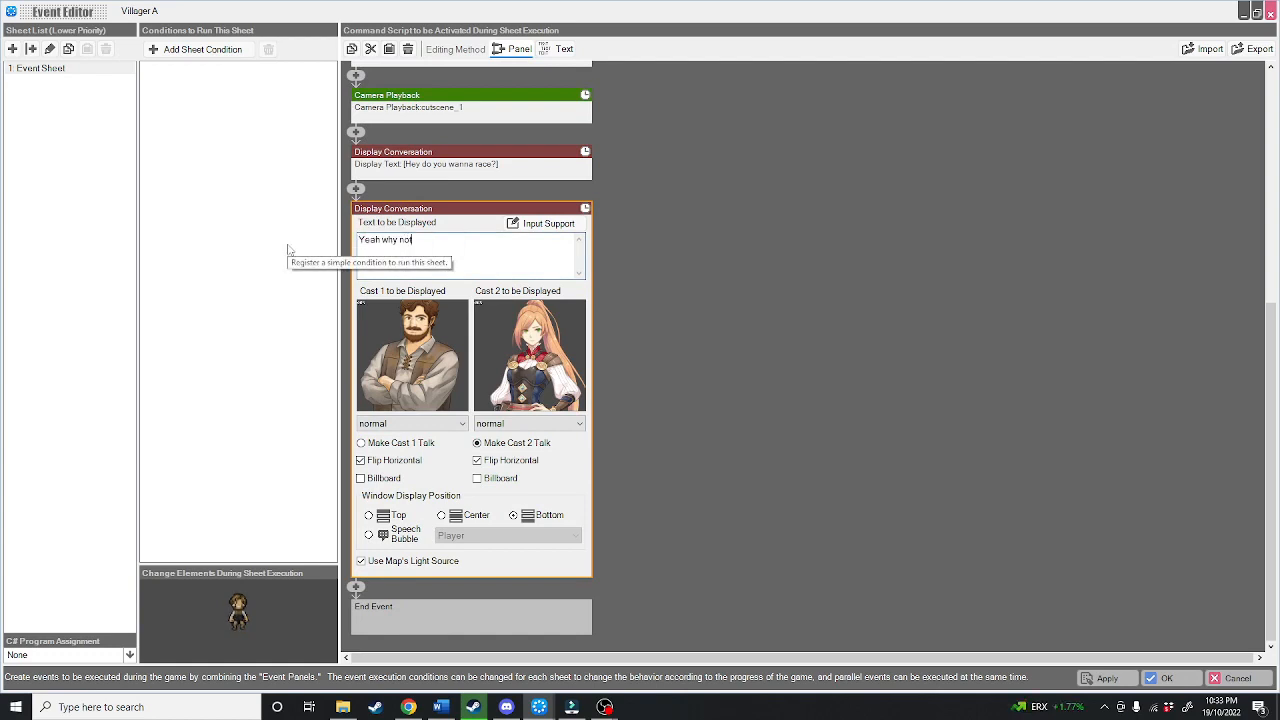
click(658, 460)
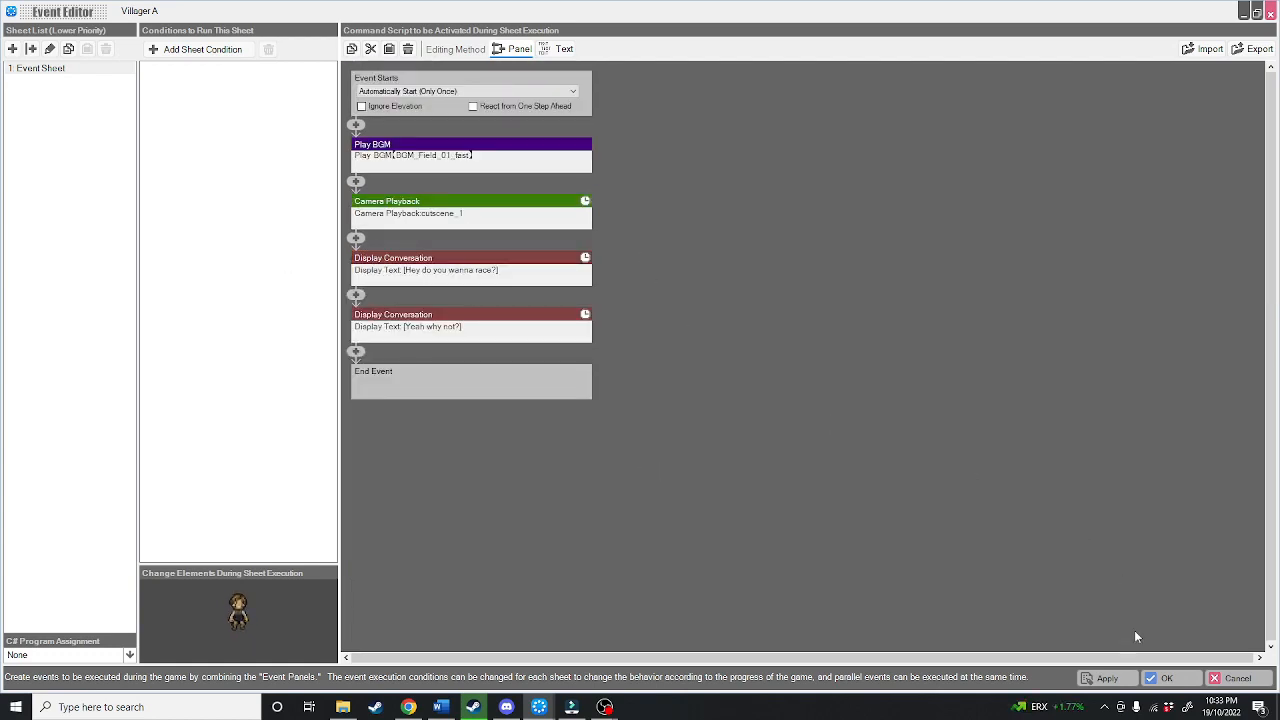
- Accept the event, test-play the cutscene through both conversation lines and close the game player
click(1162, 678)
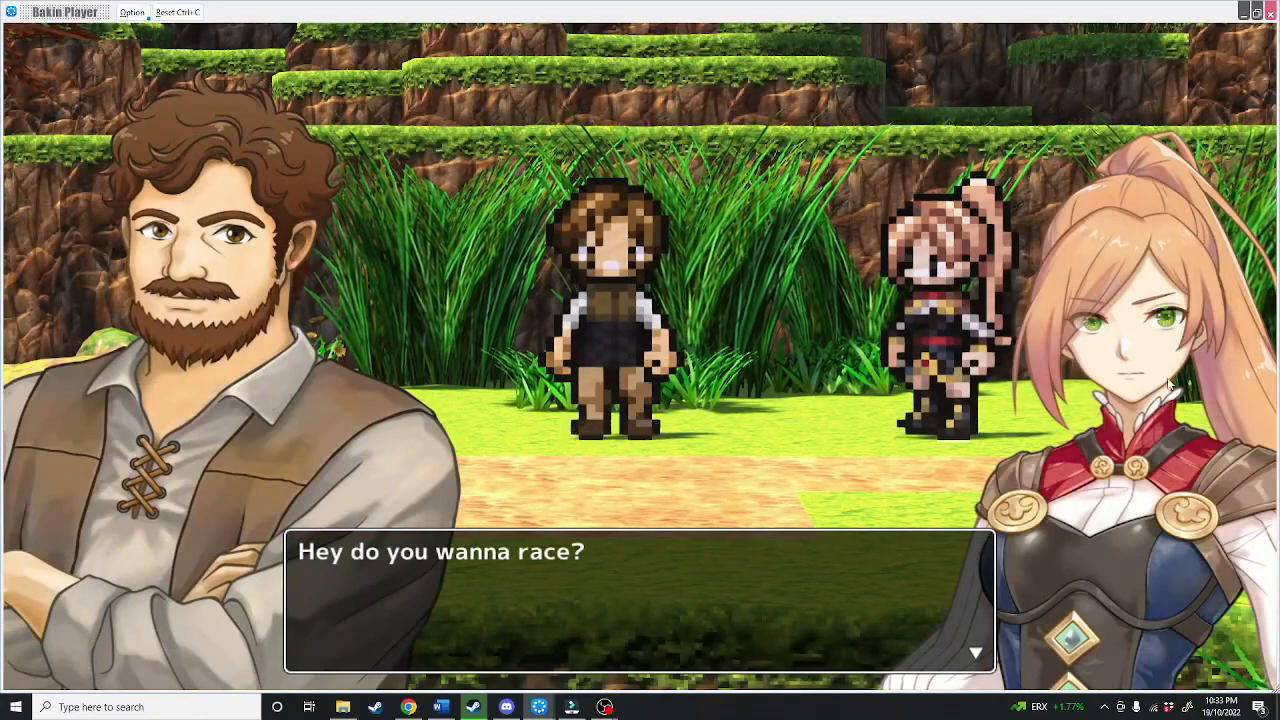
click(1166, 379)
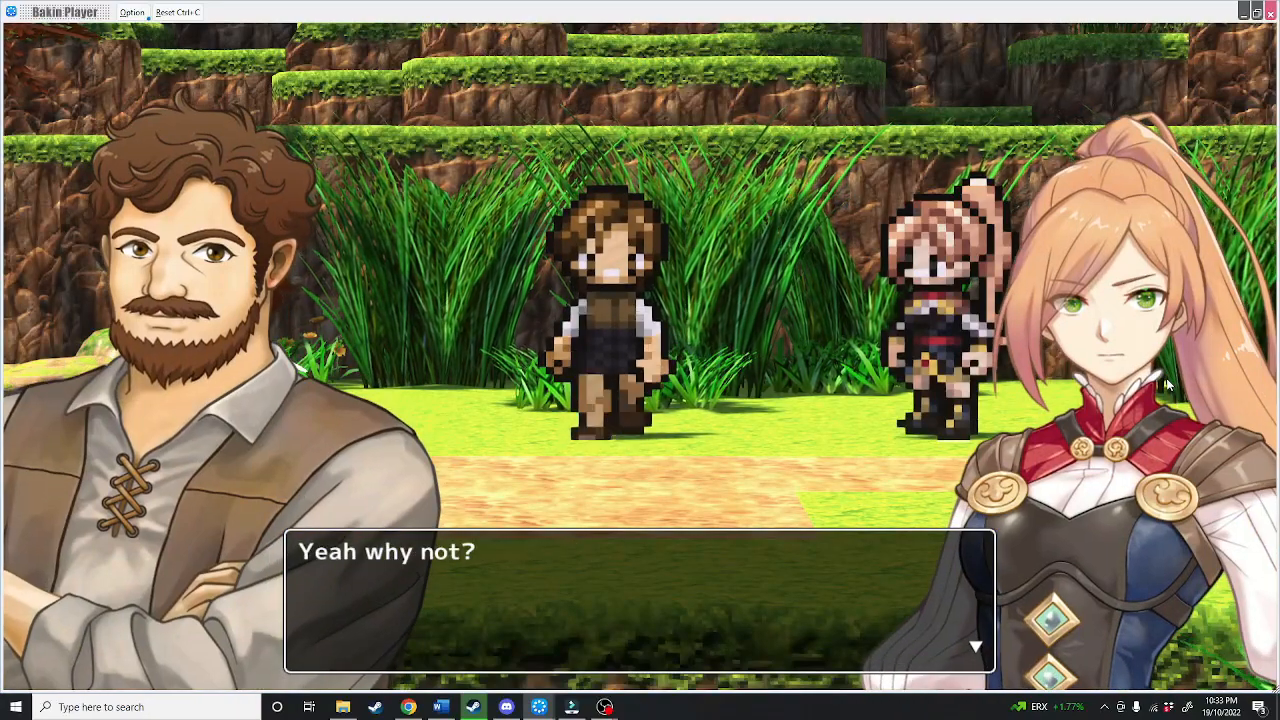
click(1166, 378)
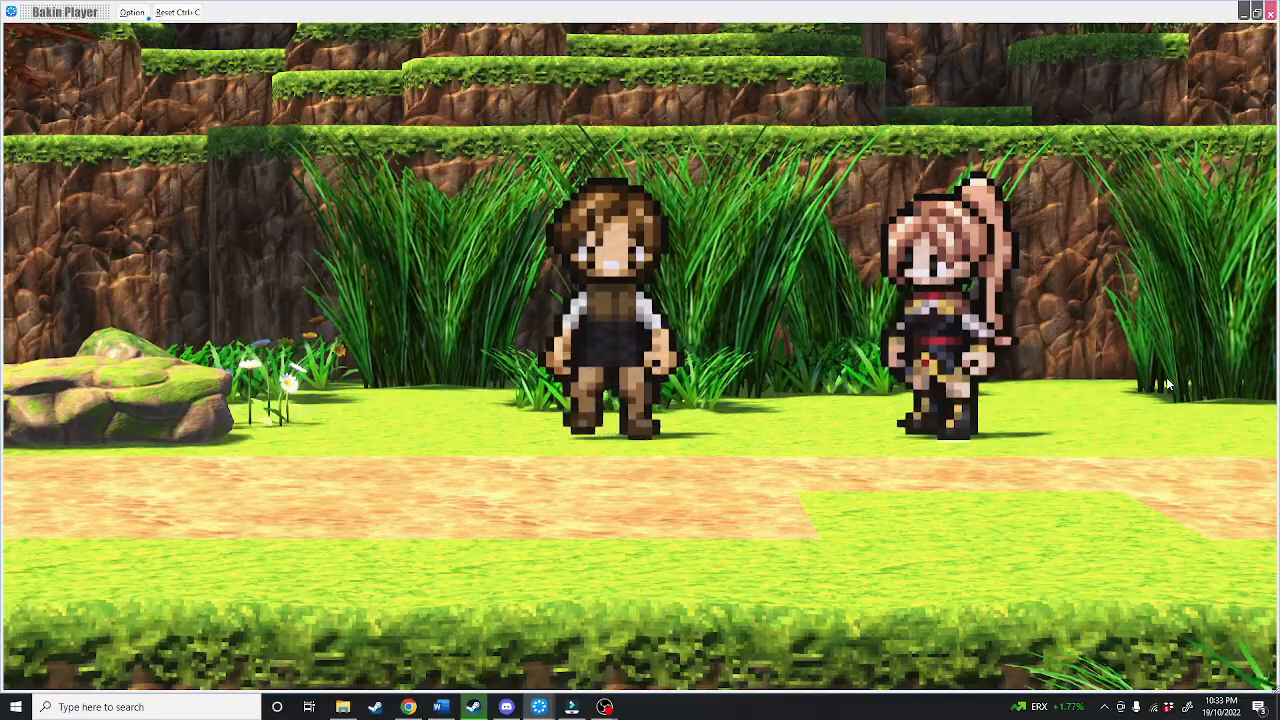
click(1270, 13)
- Reopen Villager A's event and add a third conversation with the text "I get a head start!" spoken by Cast 1
double_click(408, 234)
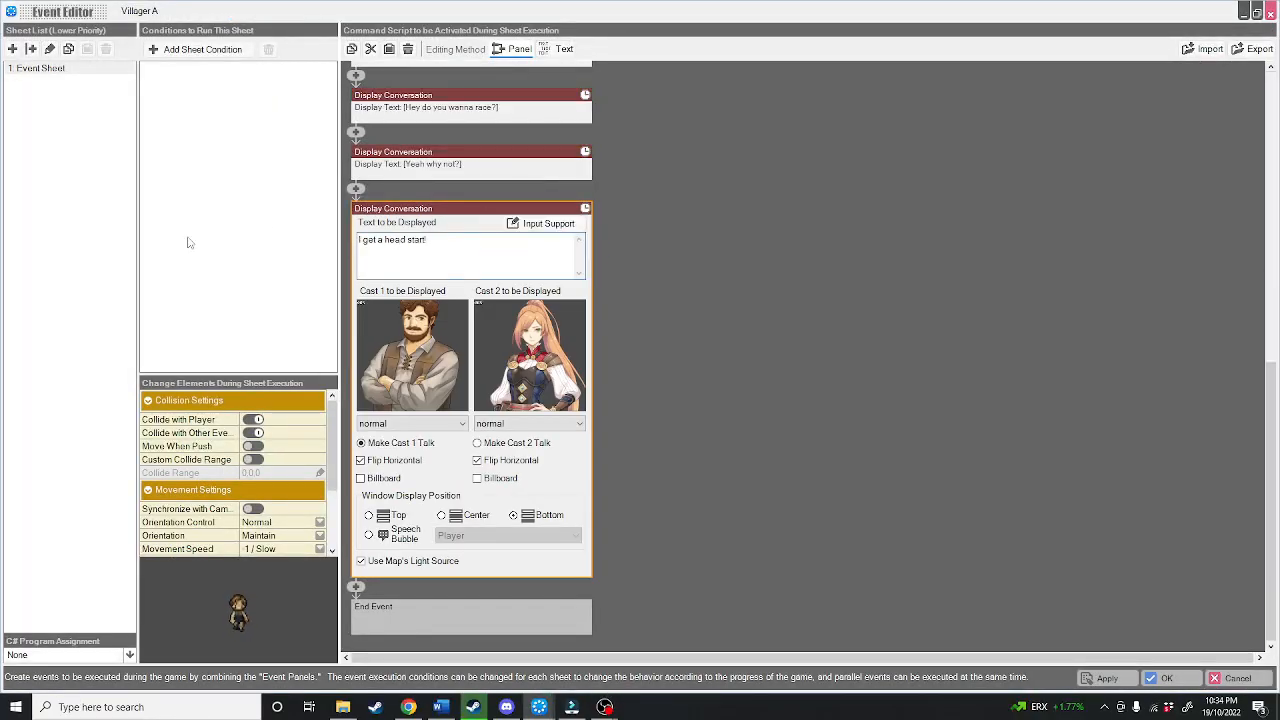
click(643, 502)
- Add two Make Event Walk commands after the third conversation, the first one step down and the second to the left
click(355, 406)
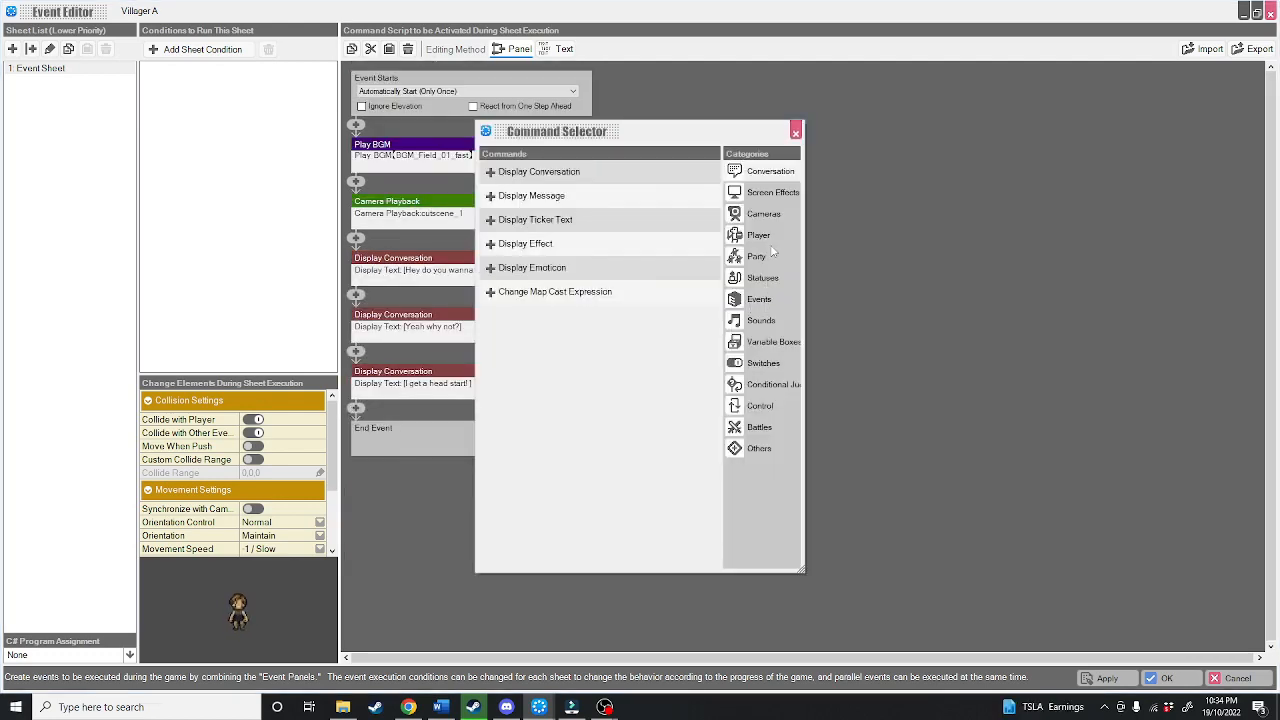
click(759, 299)
double_click(580, 226)
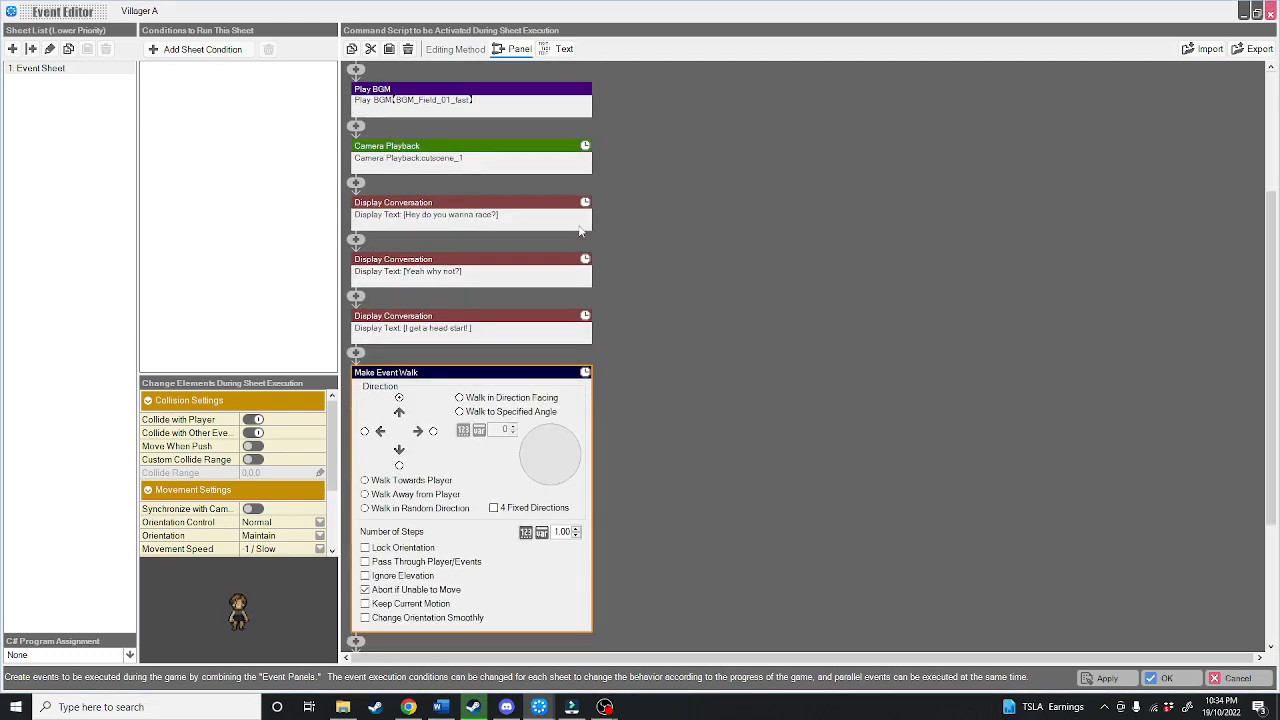
scroll(580, 230, down, 1)
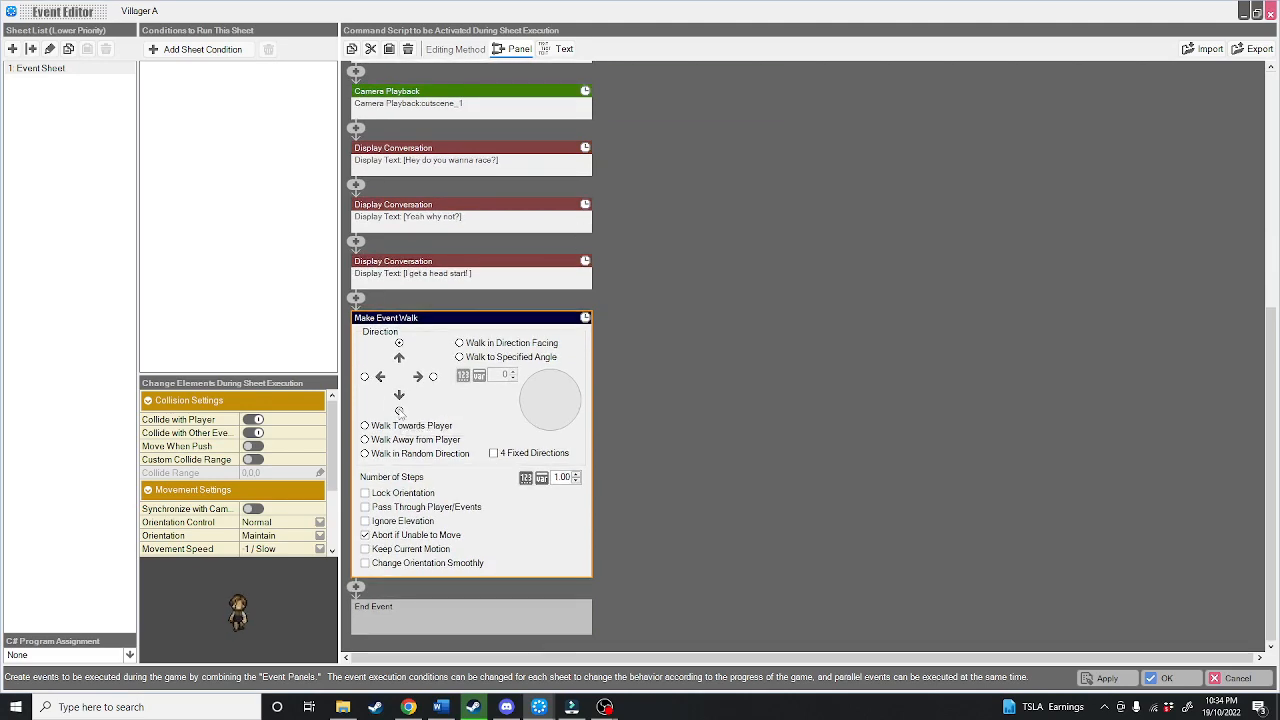
click(356, 587)
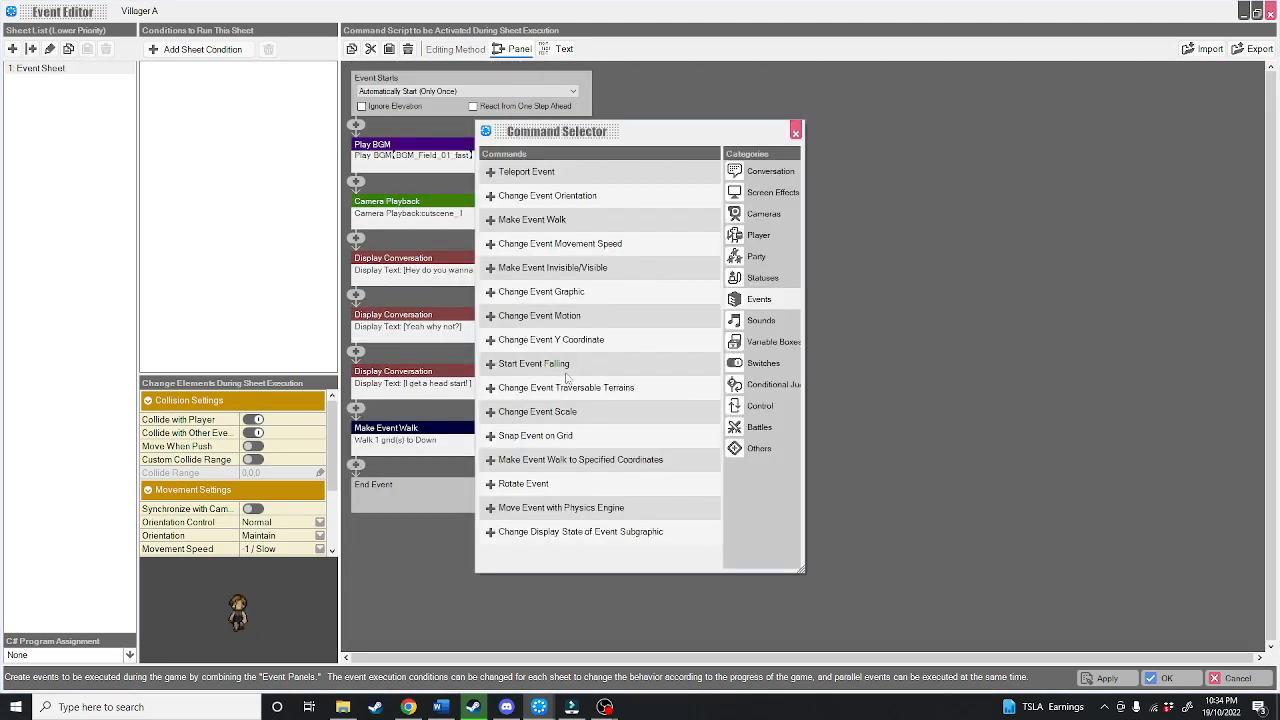
double_click(580, 218)
click(365, 376)
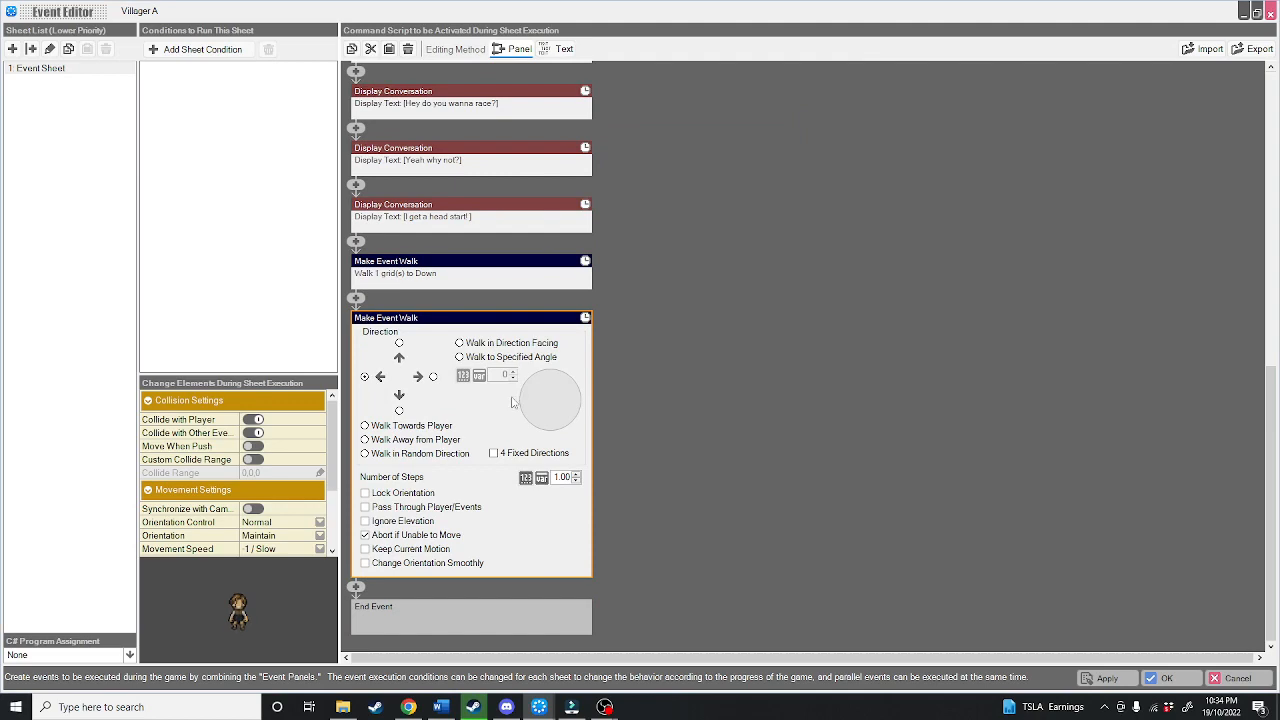
click(656, 477)
- Set up a final conversation after the walks with the text "Hey no fair!", Cast 1 set to None and Cast 2 talking
click(432, 508)
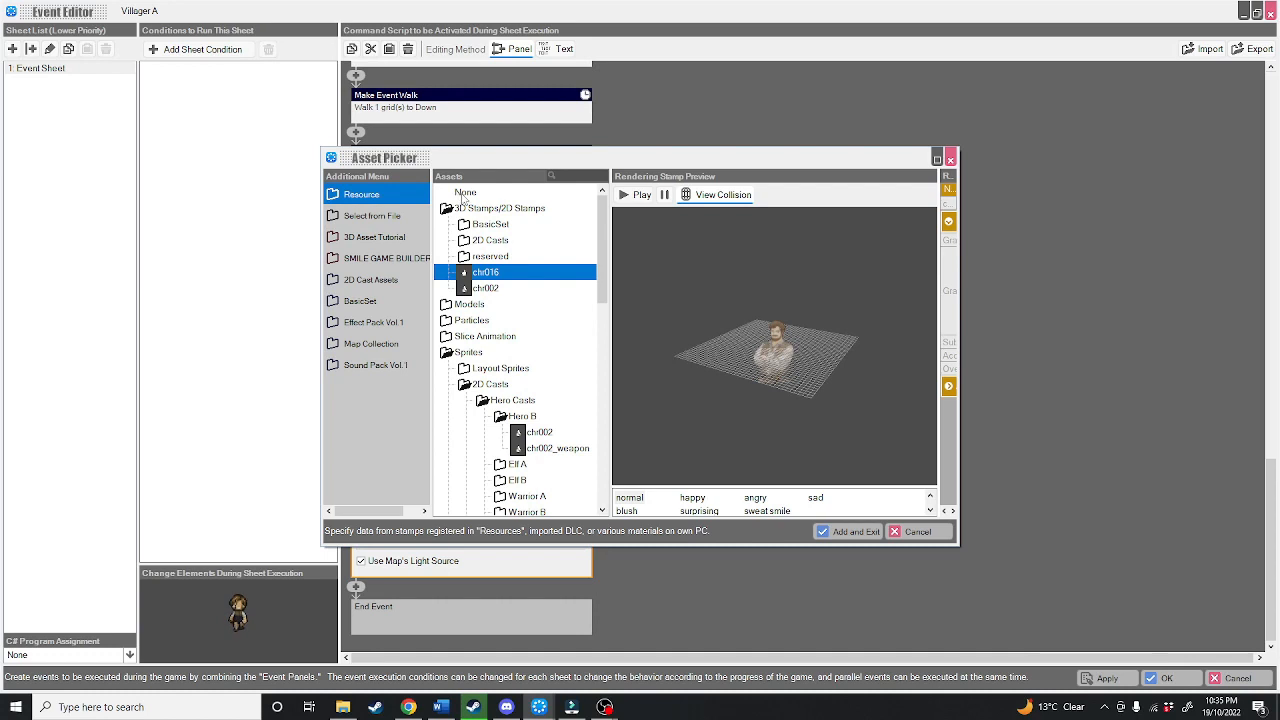
click(509, 199)
double_click(509, 199)
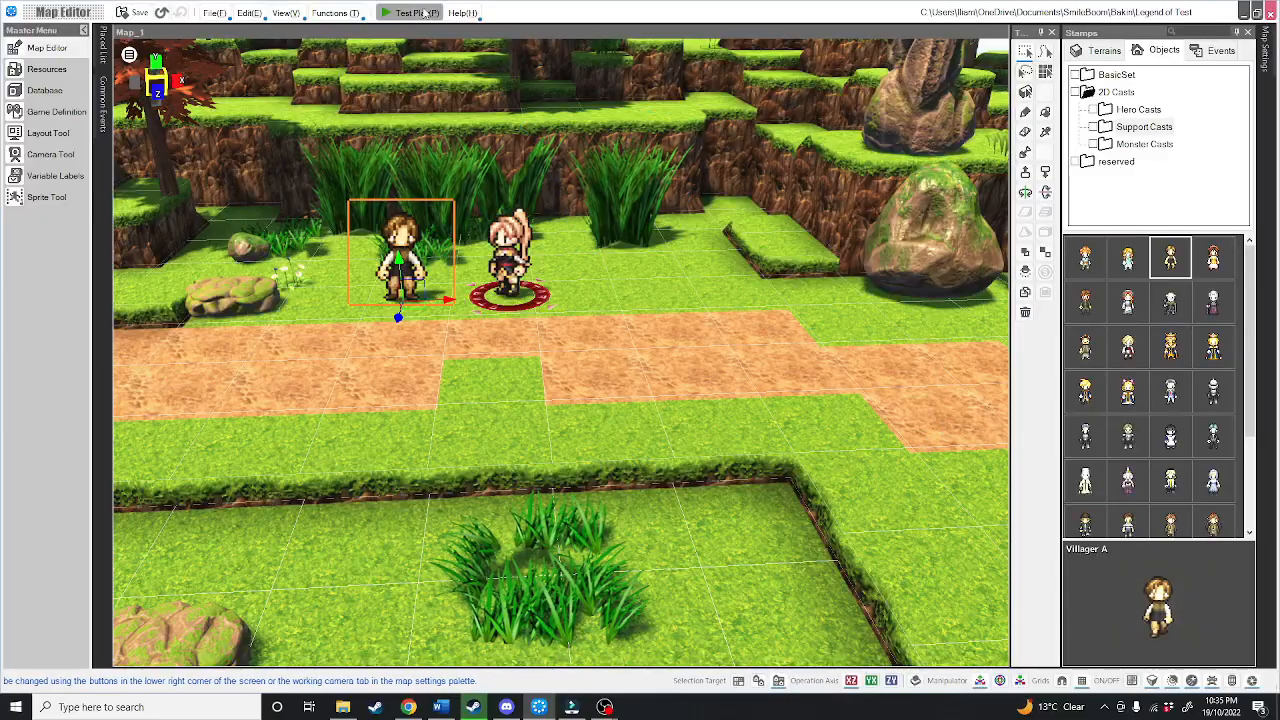
- Test-play the cutscene on Map_1 and advance through all four conversation lines
click(414, 12)
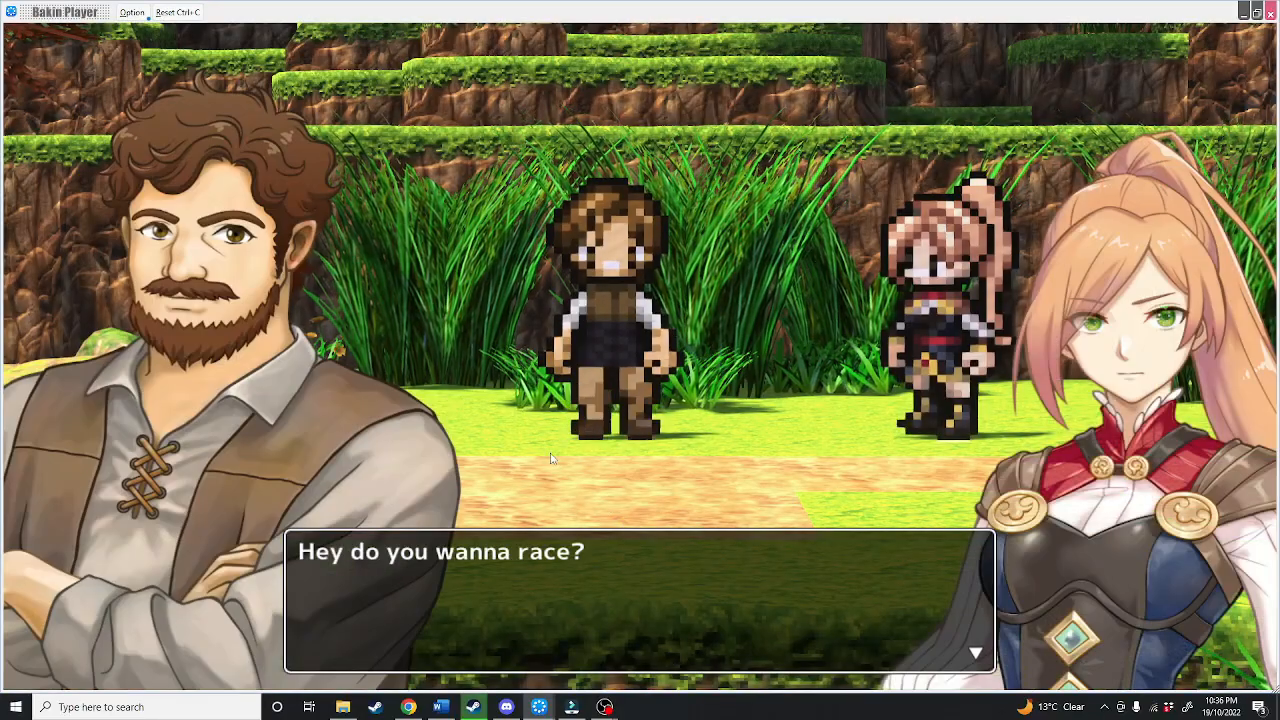
key(space)
key(space)
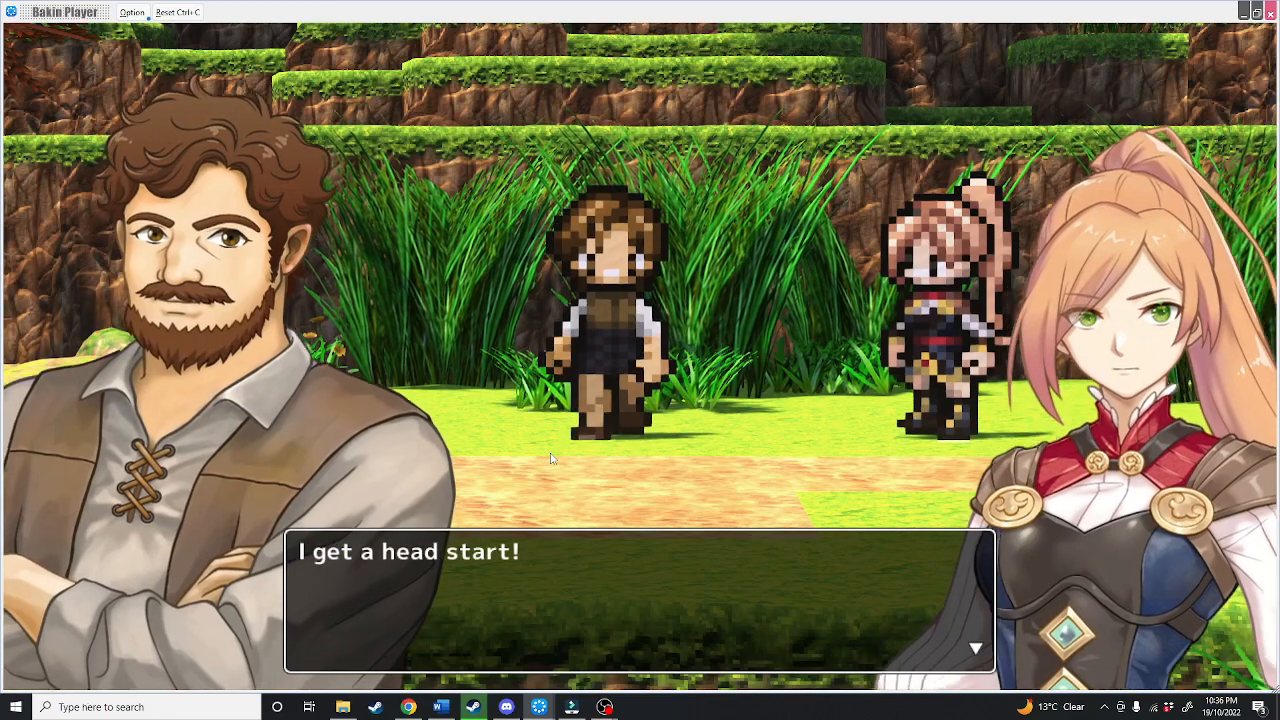
key(space)
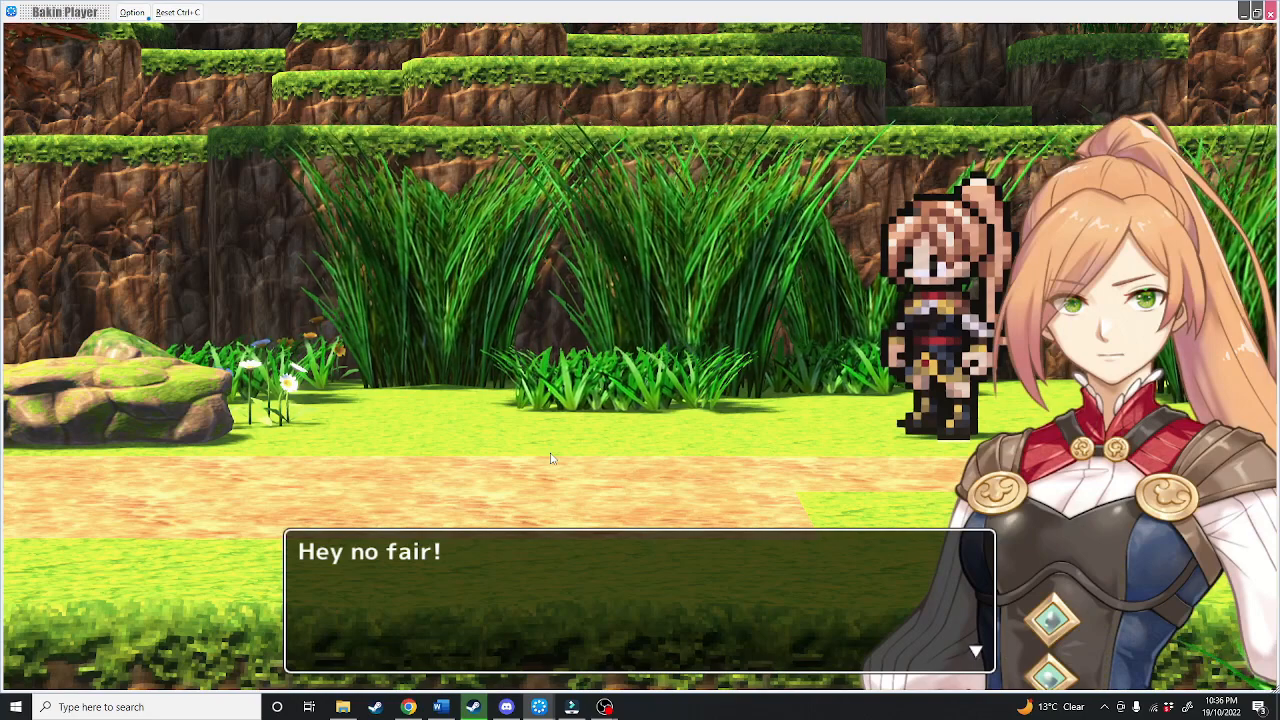
key(space)
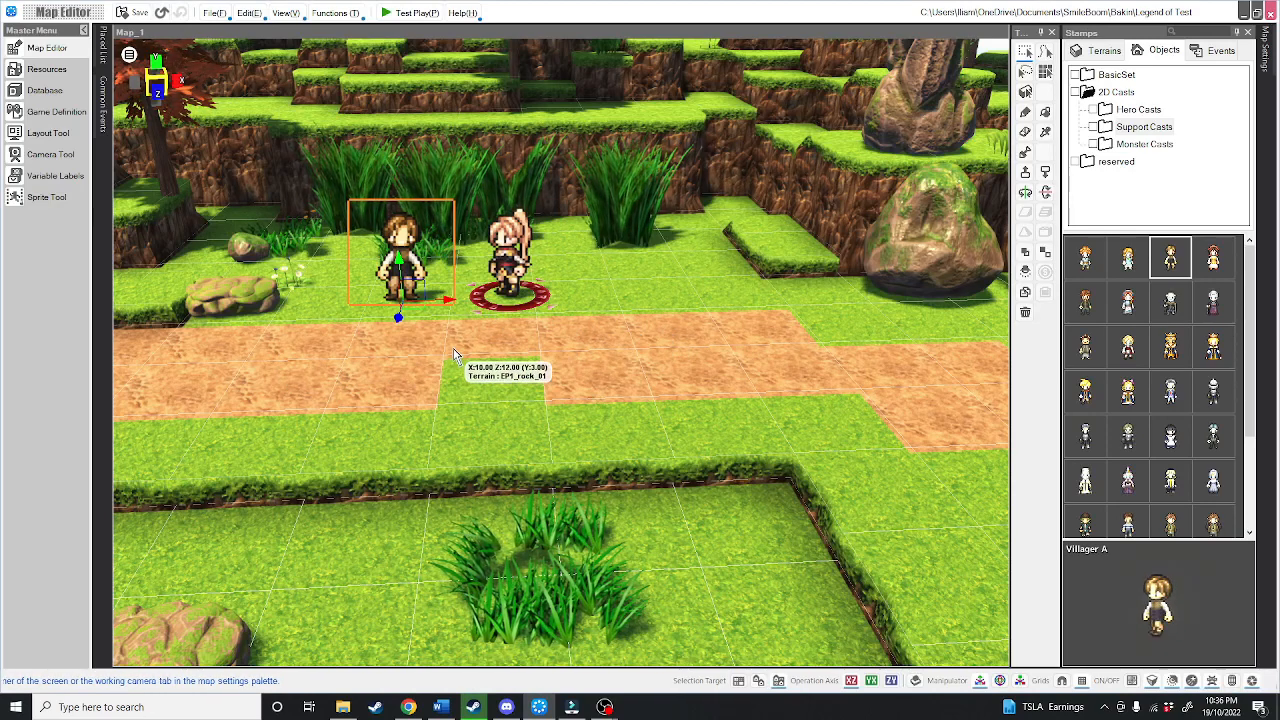
- Add a new camera named cutscene_2 under Map_1 in the Camera Tool
click(40, 155)
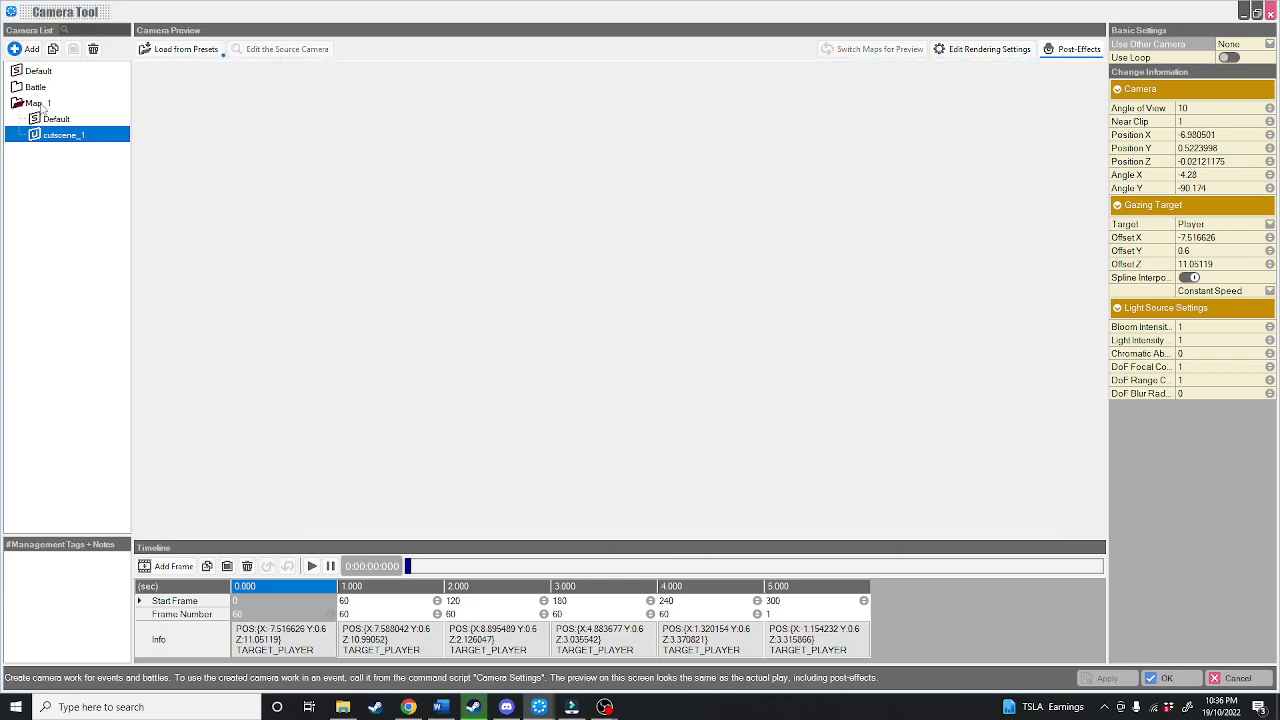
right_click(48, 104)
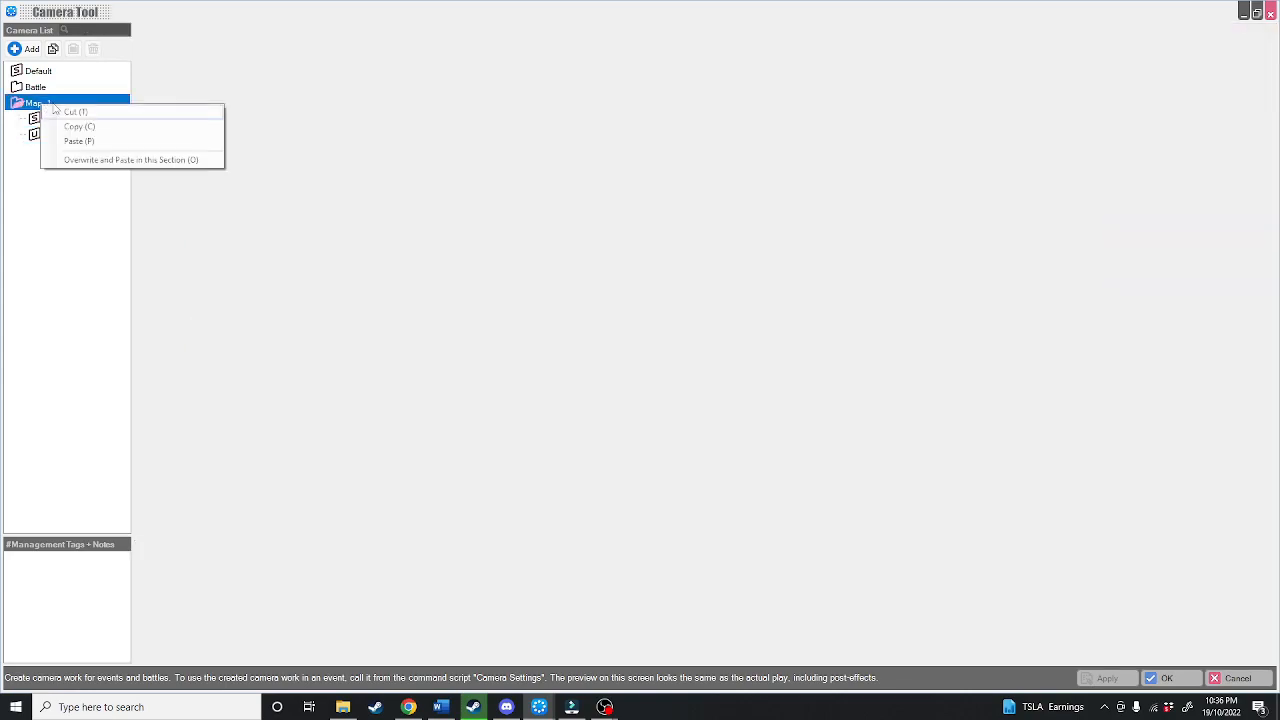
click(13, 221)
double_click(42, 105)
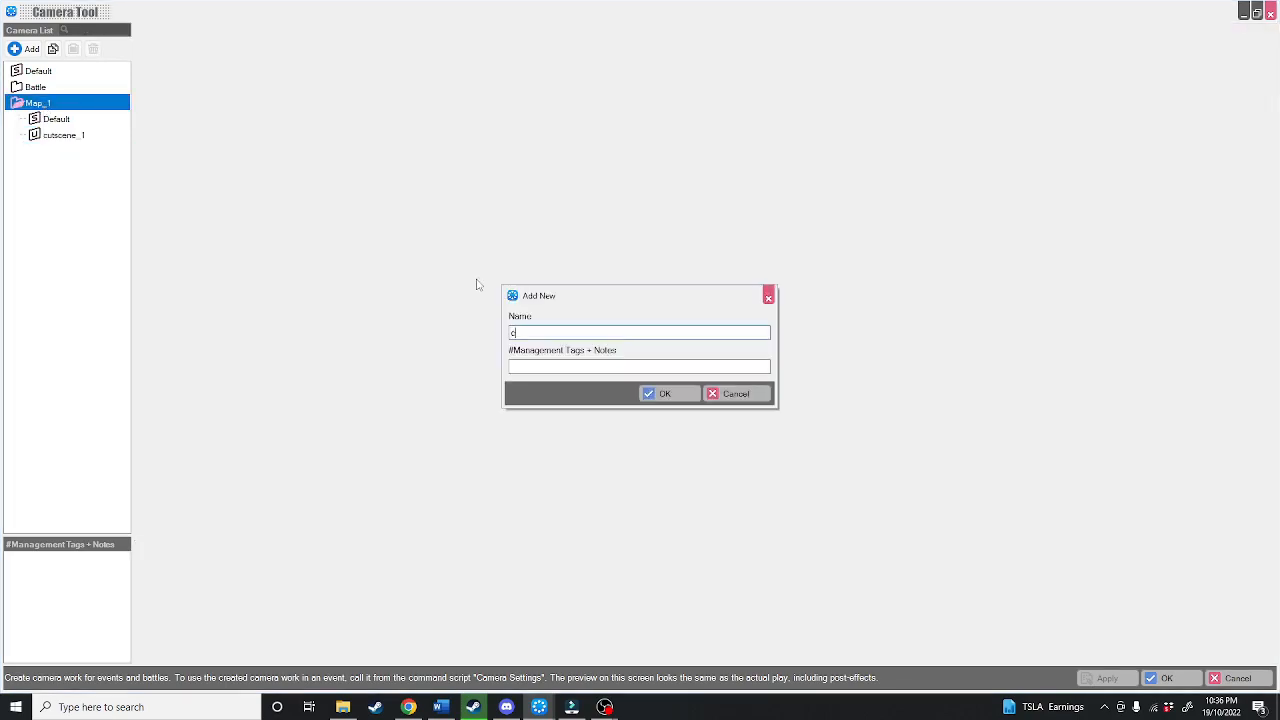
text(cu)
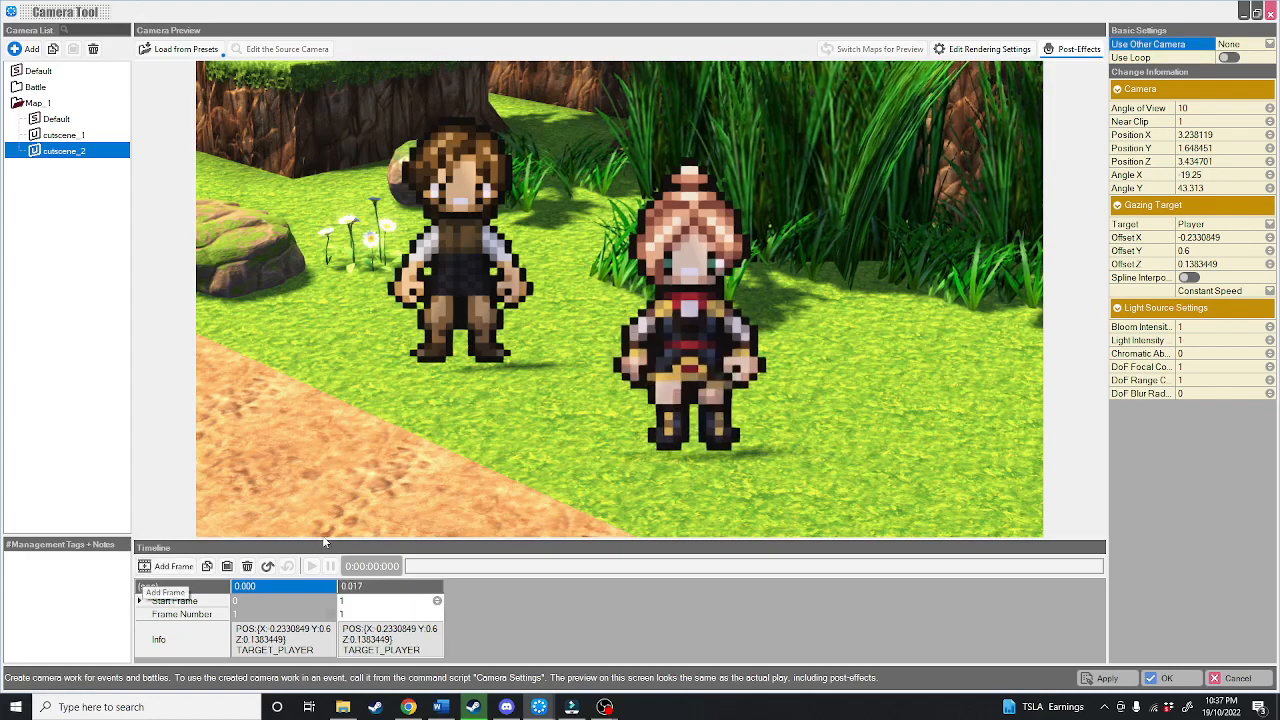
- Add a second frame to cutscene_2 and turn, shift and pull back its camera to a wider, higher view of both characters
click(383, 640)
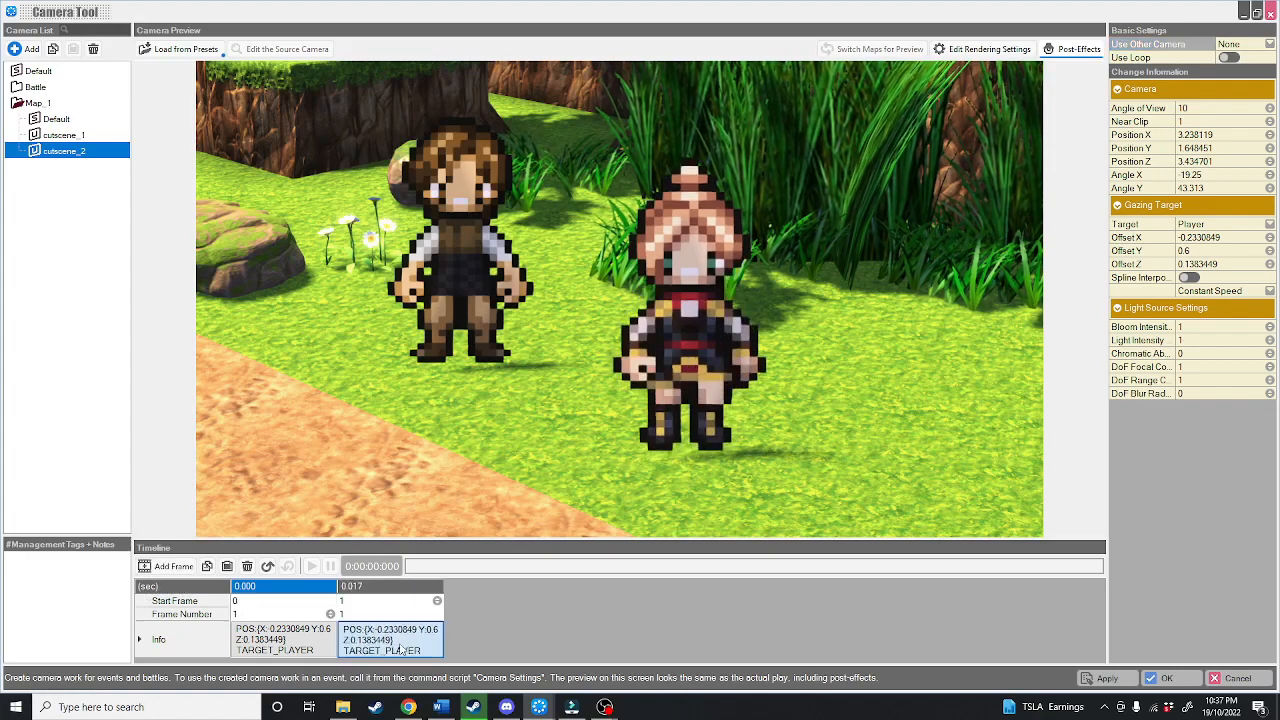
right_drag(430, 415, 1018, 434)
drag(724, 412, 503, 491)
scroll(510, 480, down, 5)
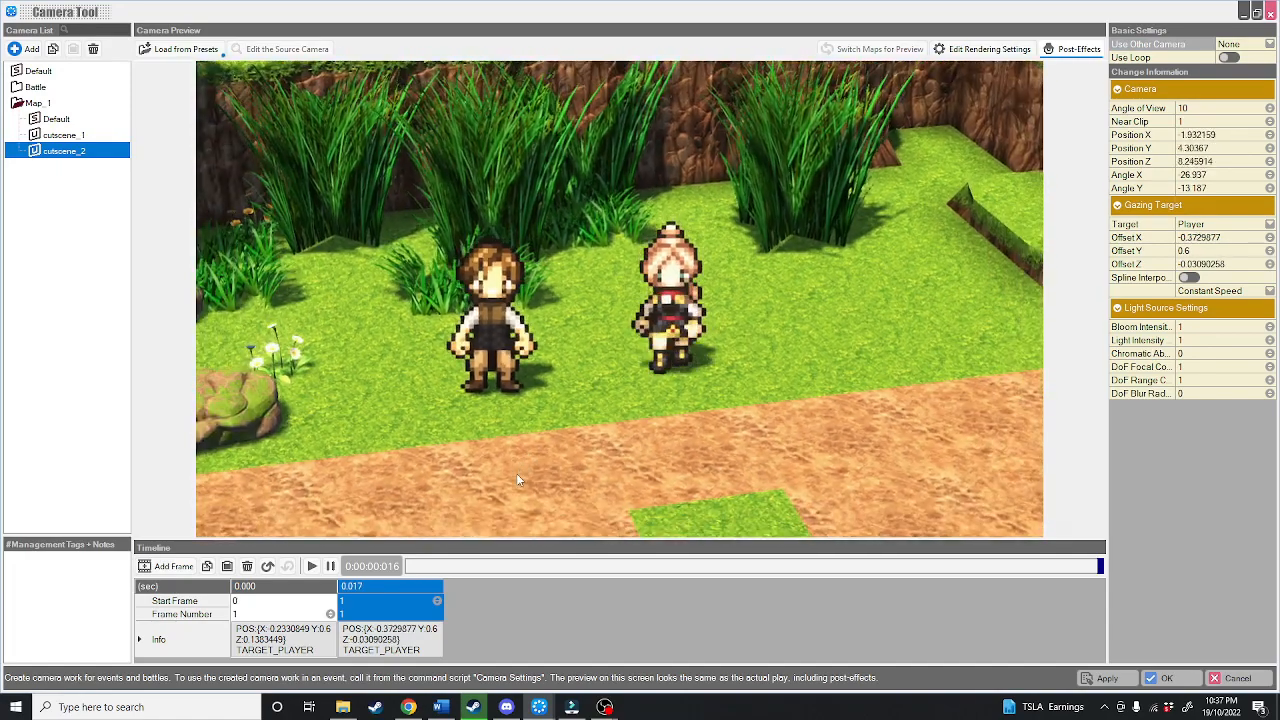
right_drag(516, 474, 515, 480)
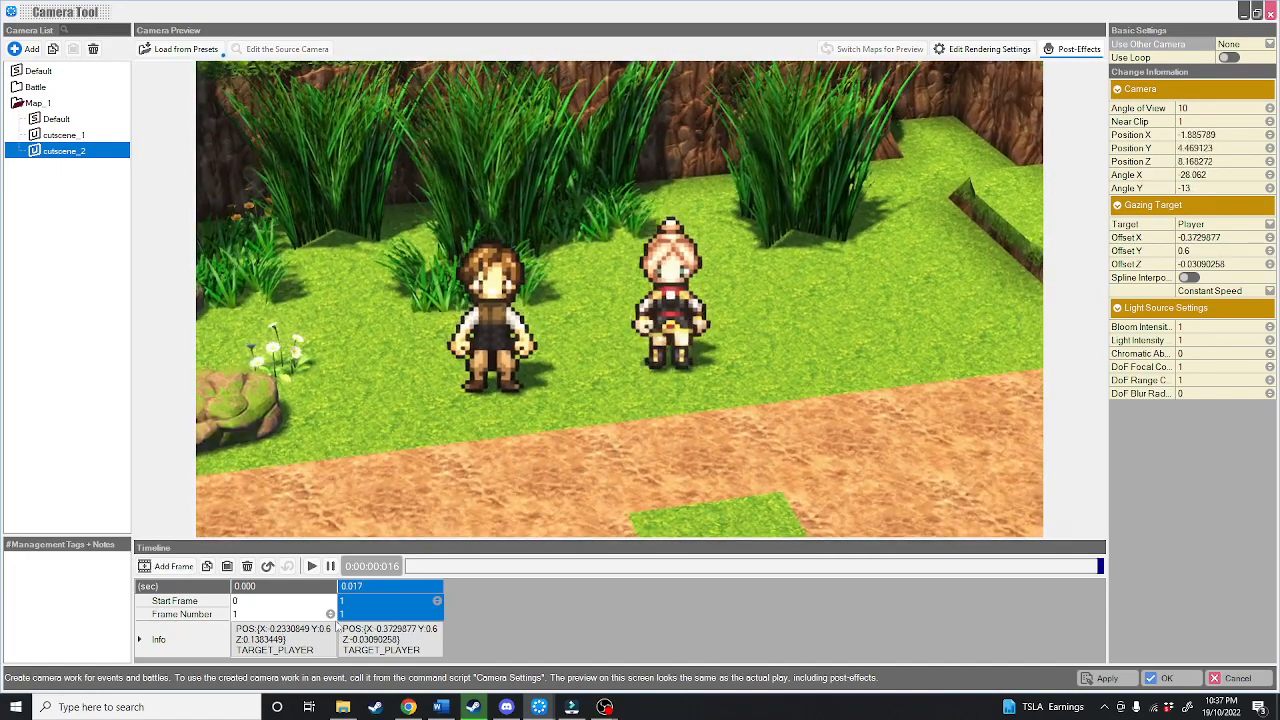
- Set the Frame Number of cutscene_2's first frame to 300
click(379, 626)
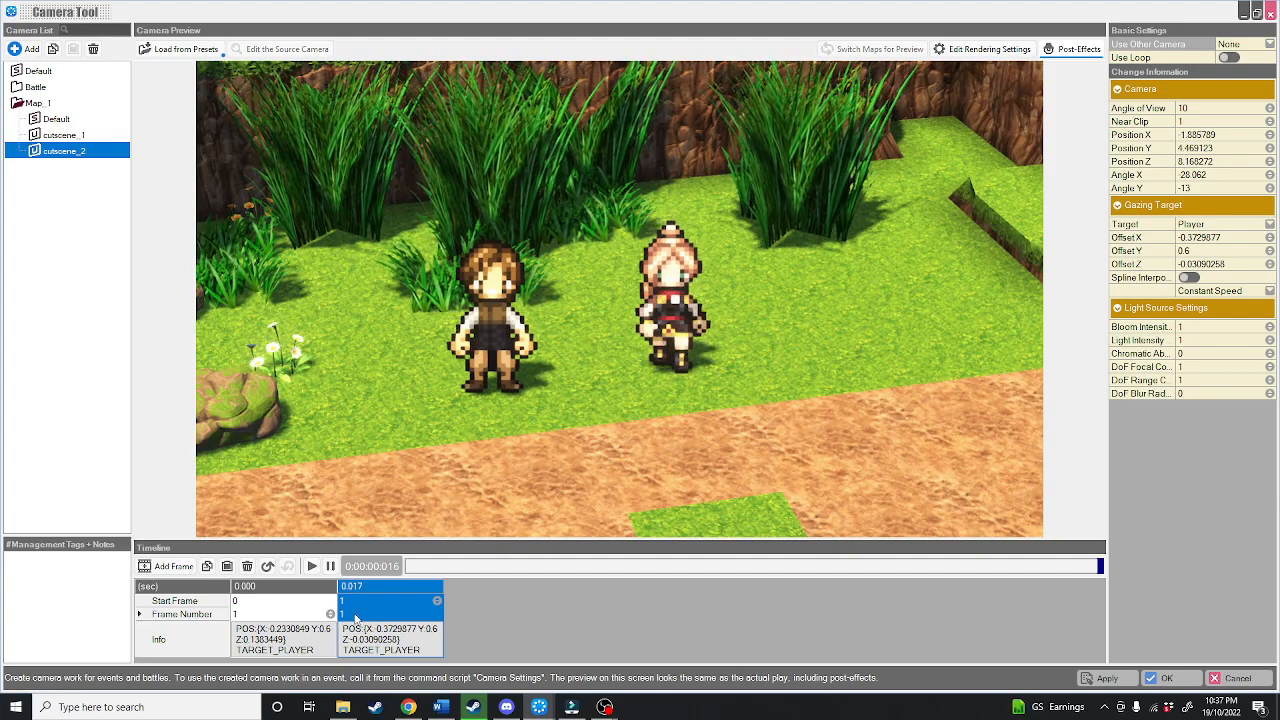
click(273, 615)
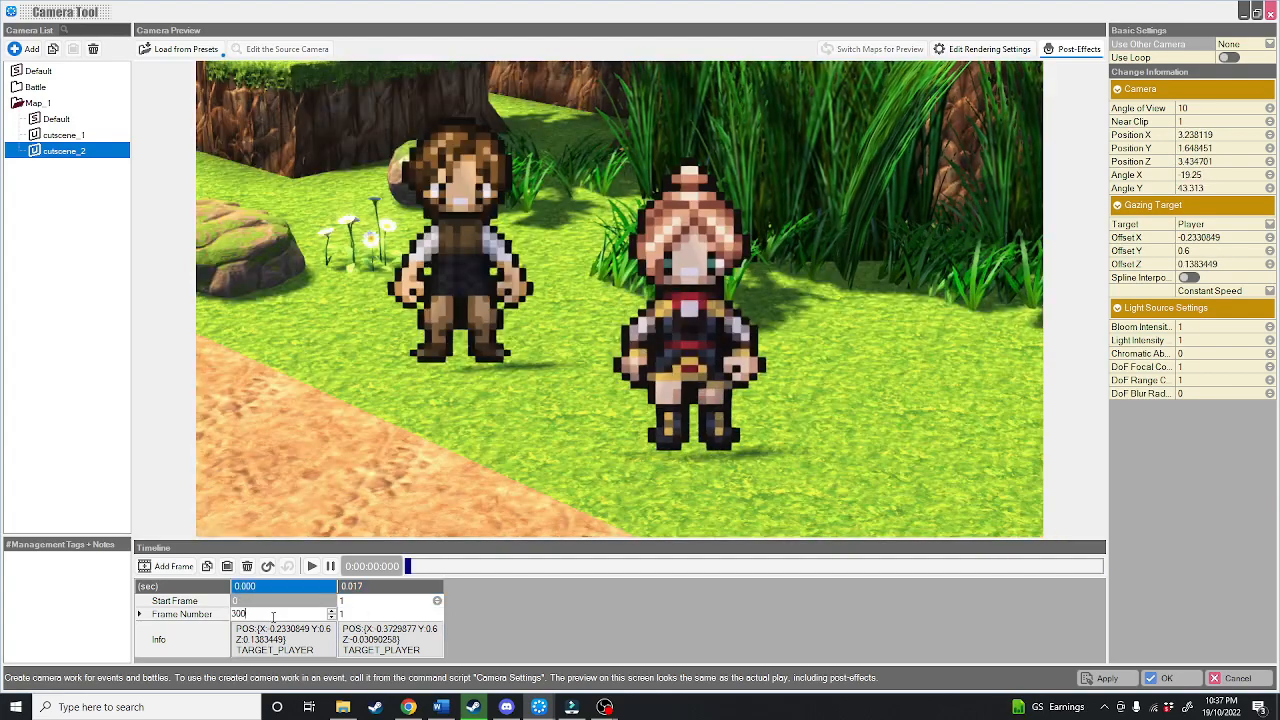
- Give cutscene_2's first frame a Frame Number of 300 with spline interpolation on, and play back the camera movement
text(300)
key(Return)
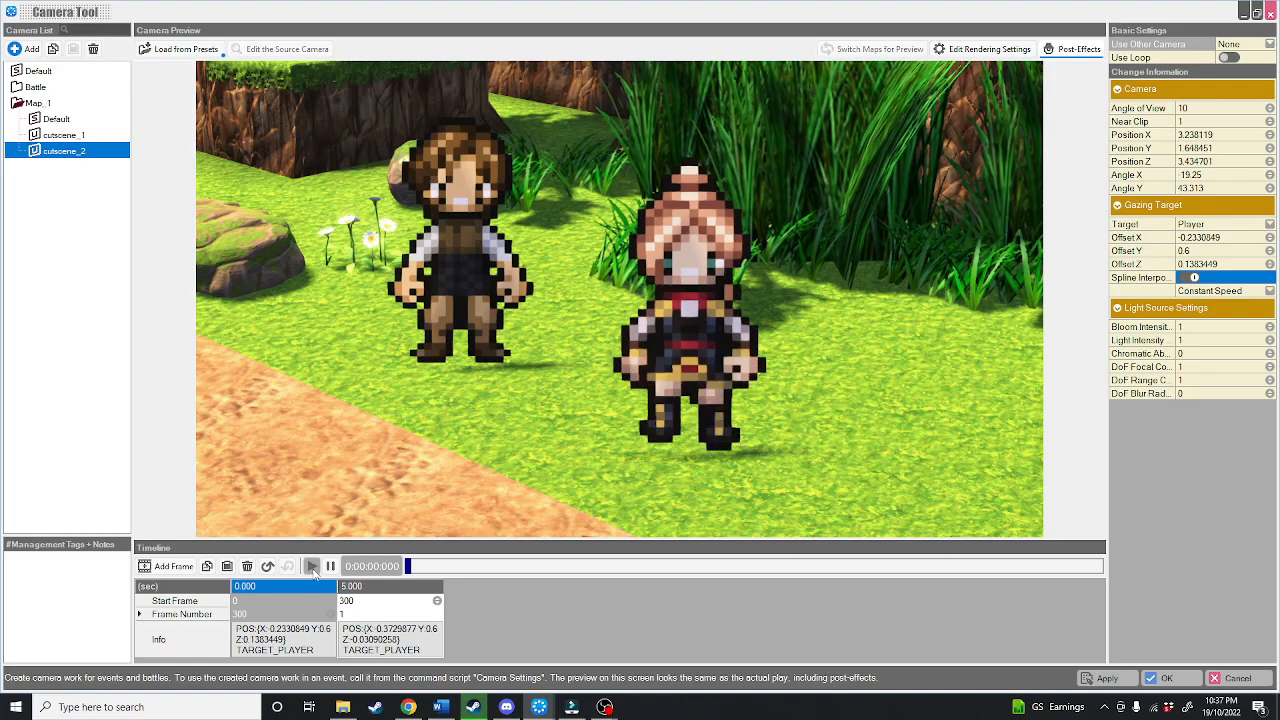
click(312, 566)
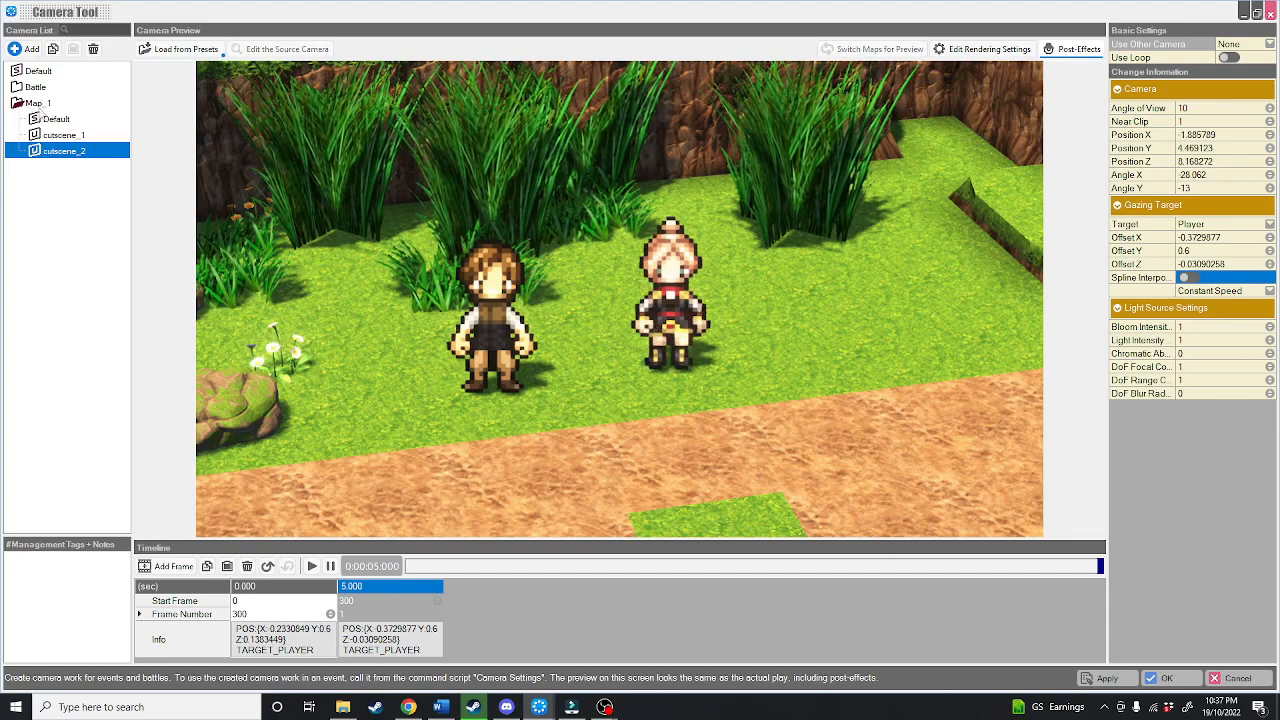
- Add a camera named cutscene_3 under Map_1 with a second frame viewing both characters from the opposite side
click(43, 104)
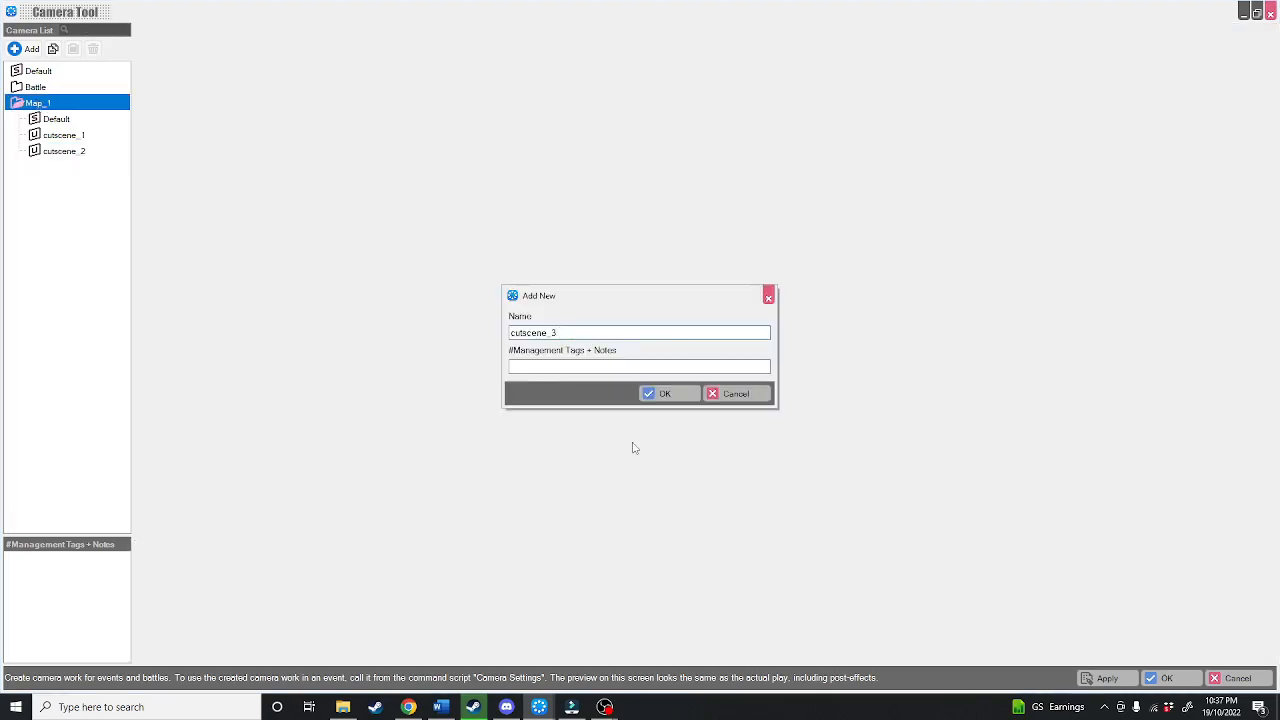
click(672, 395)
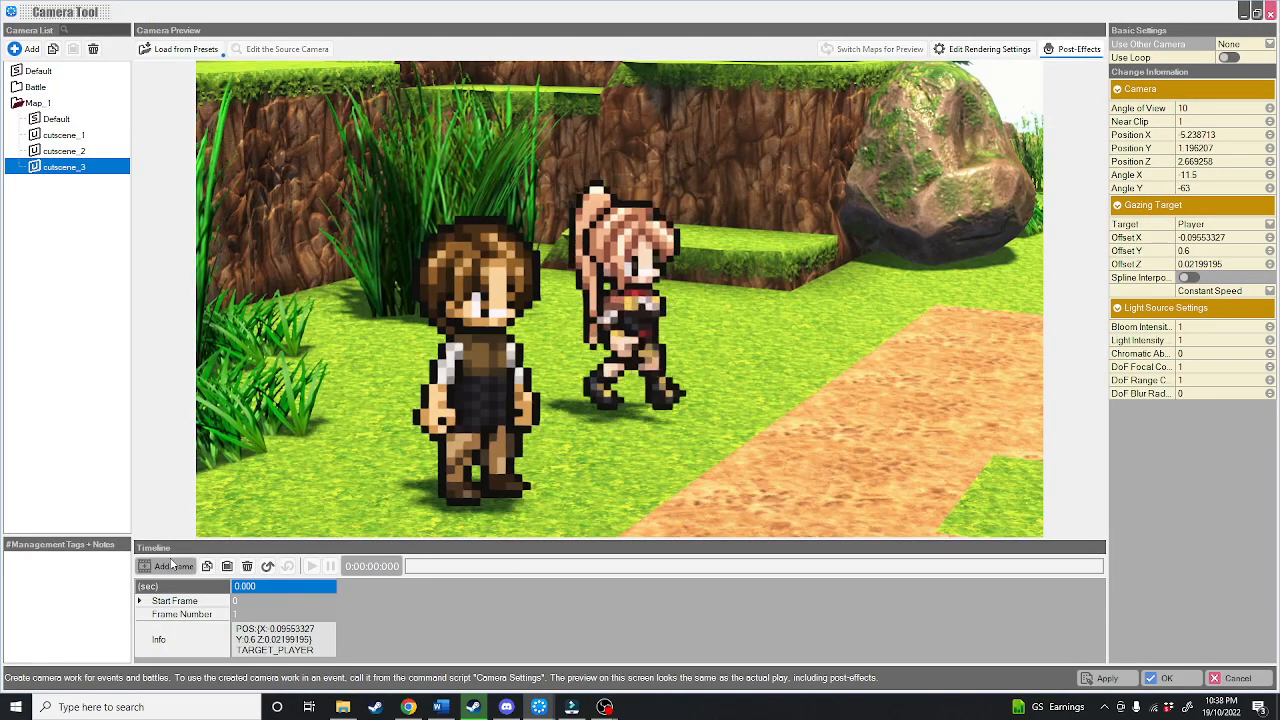
click(172, 567)
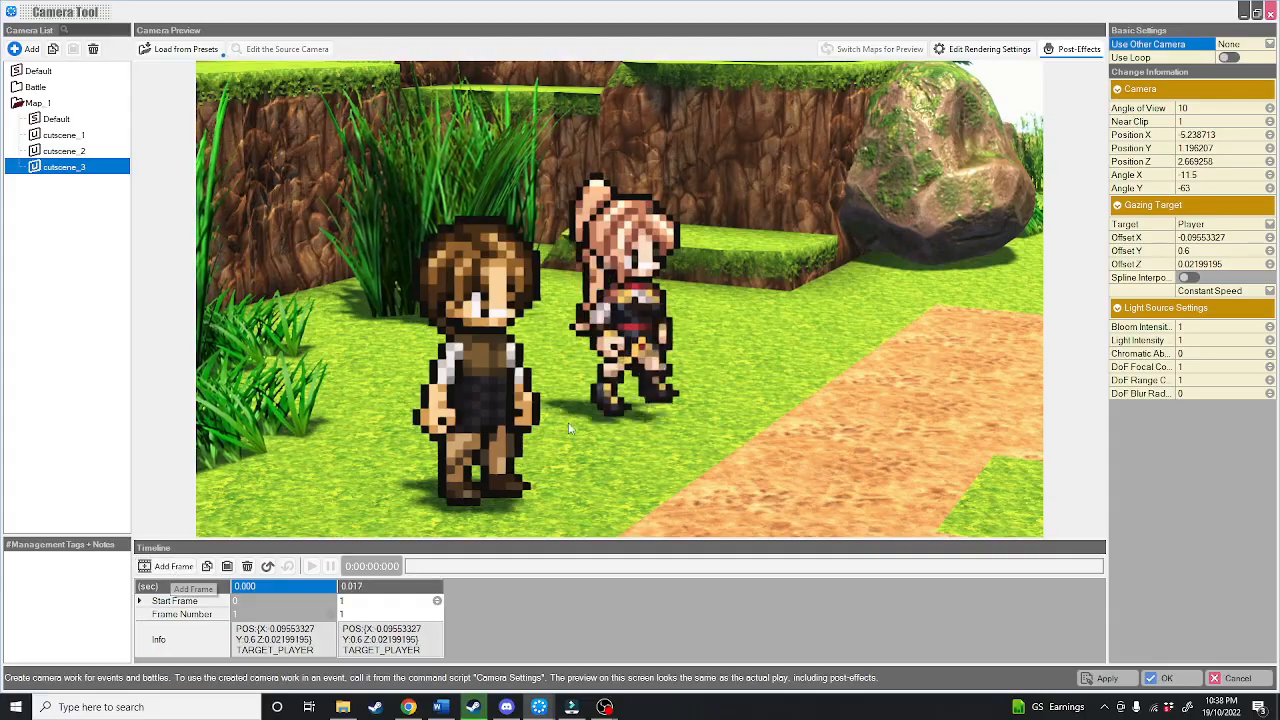
drag(628, 382, 615, 380)
click(380, 640)
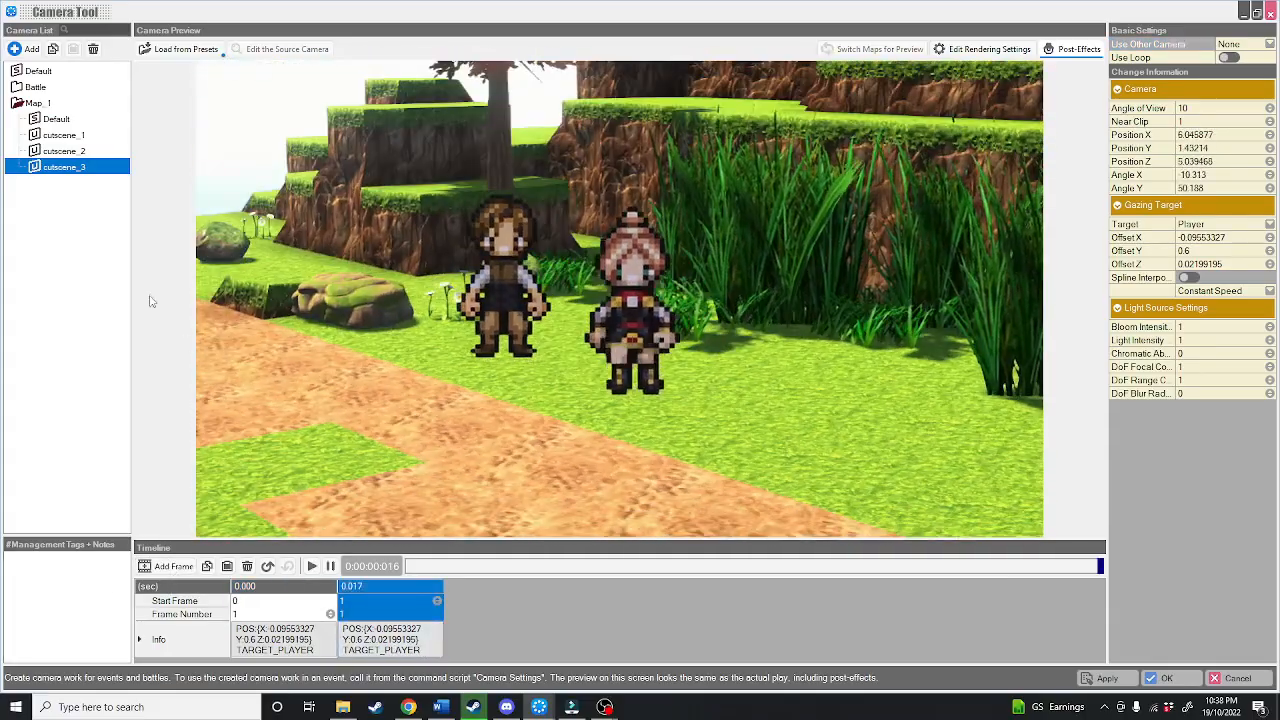
- Set the Frame Number of cutscene_3's first frame to 300, turn on spline interpolation and preview the movement
double_click(250, 614)
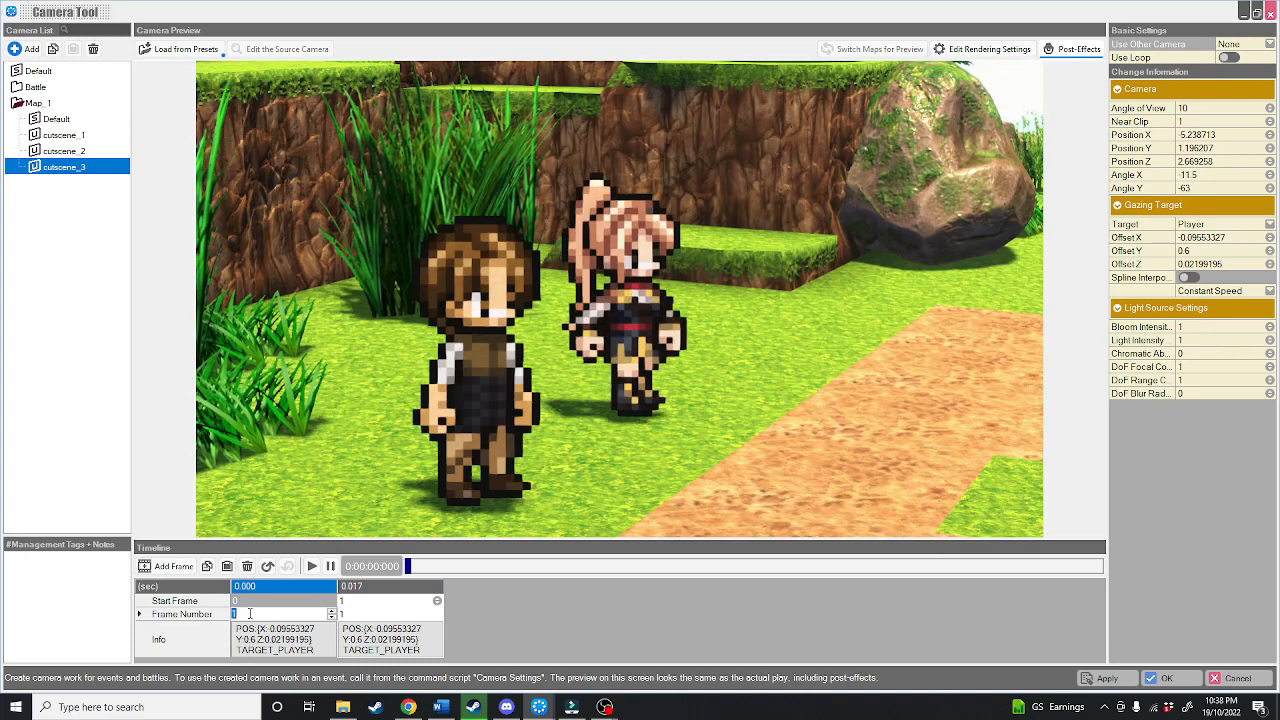
text(300)
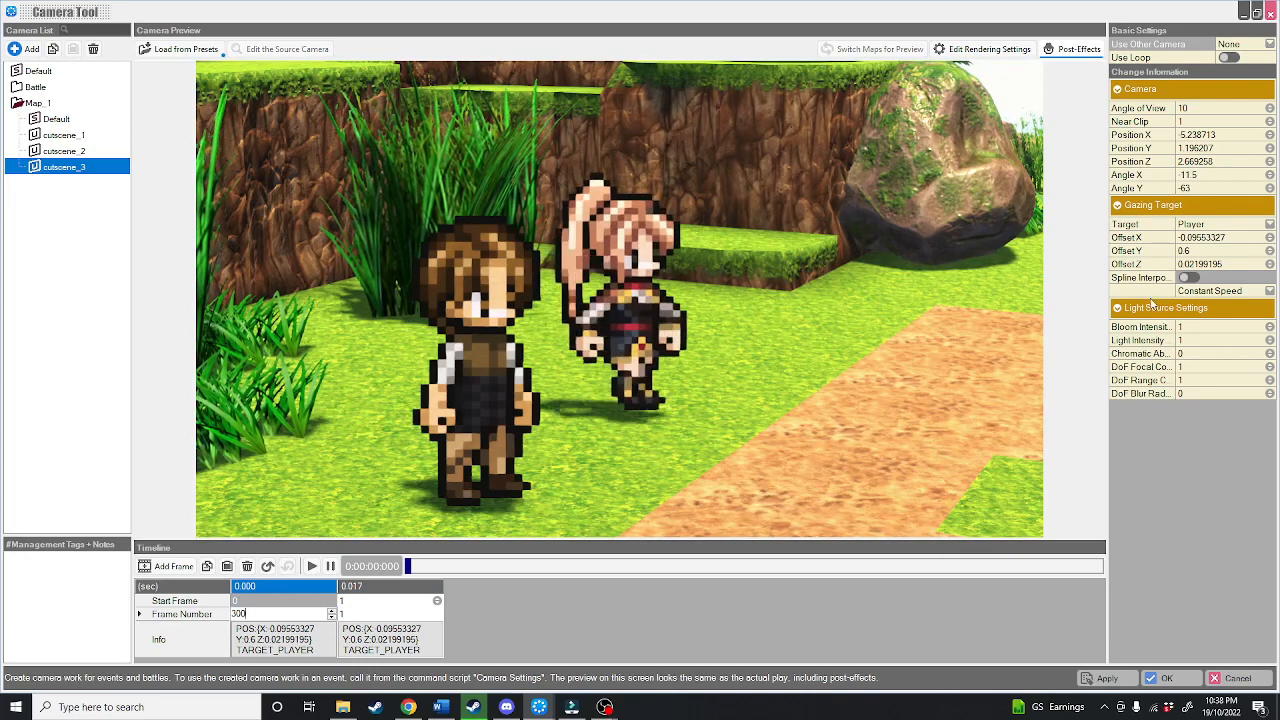
click(1188, 278)
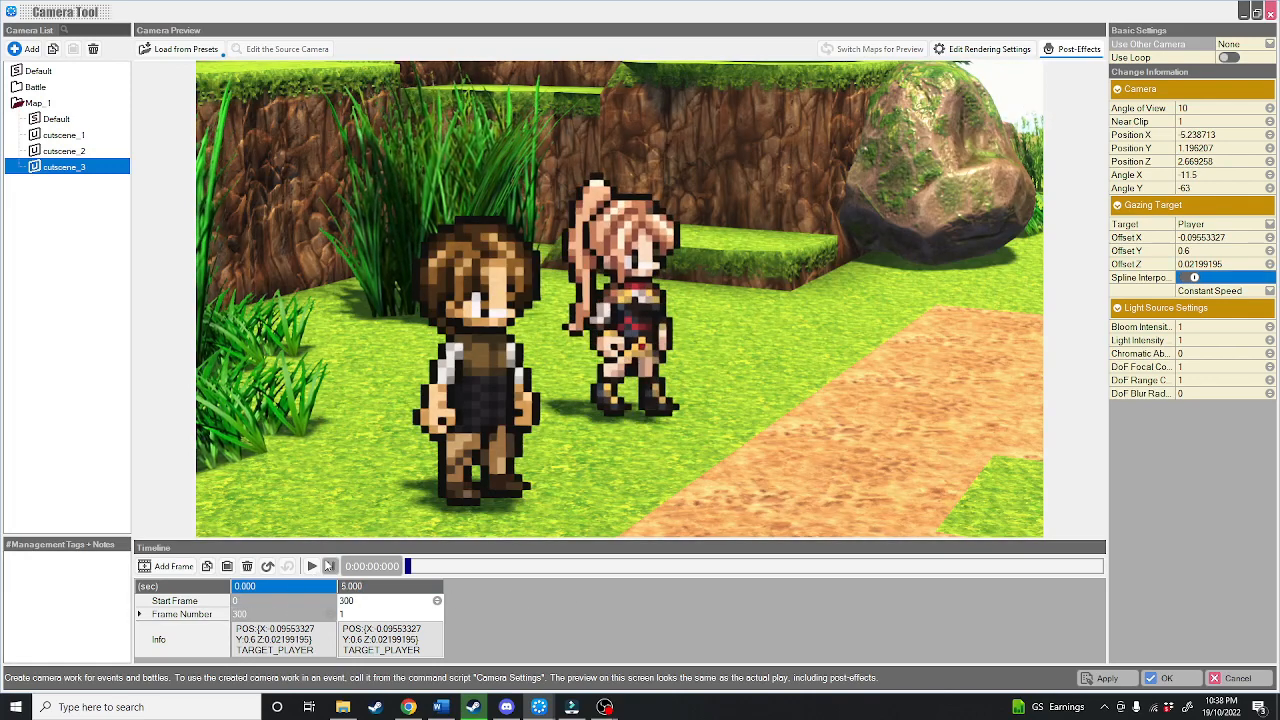
click(312, 567)
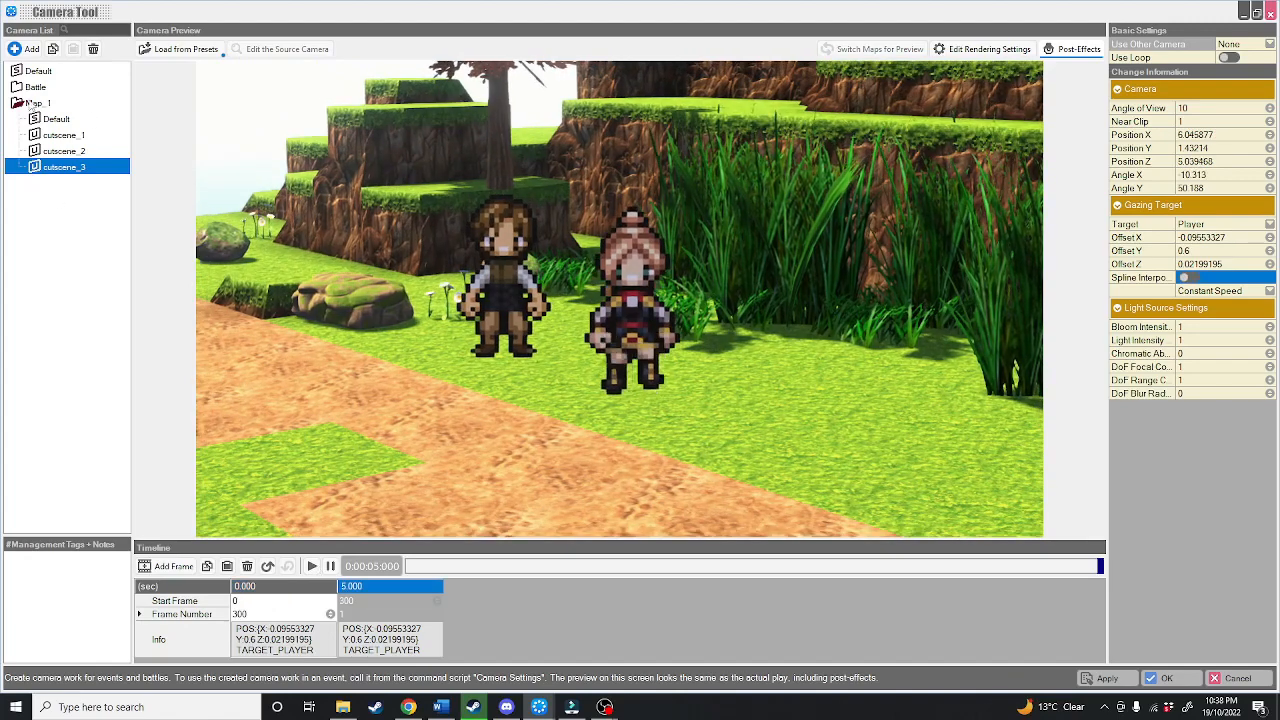
- Add camera cutscene_4 under Map_1 with a second frame pulled back to a wide, higher view, and set the first frame's Frame Number to 600
click(18, 50)
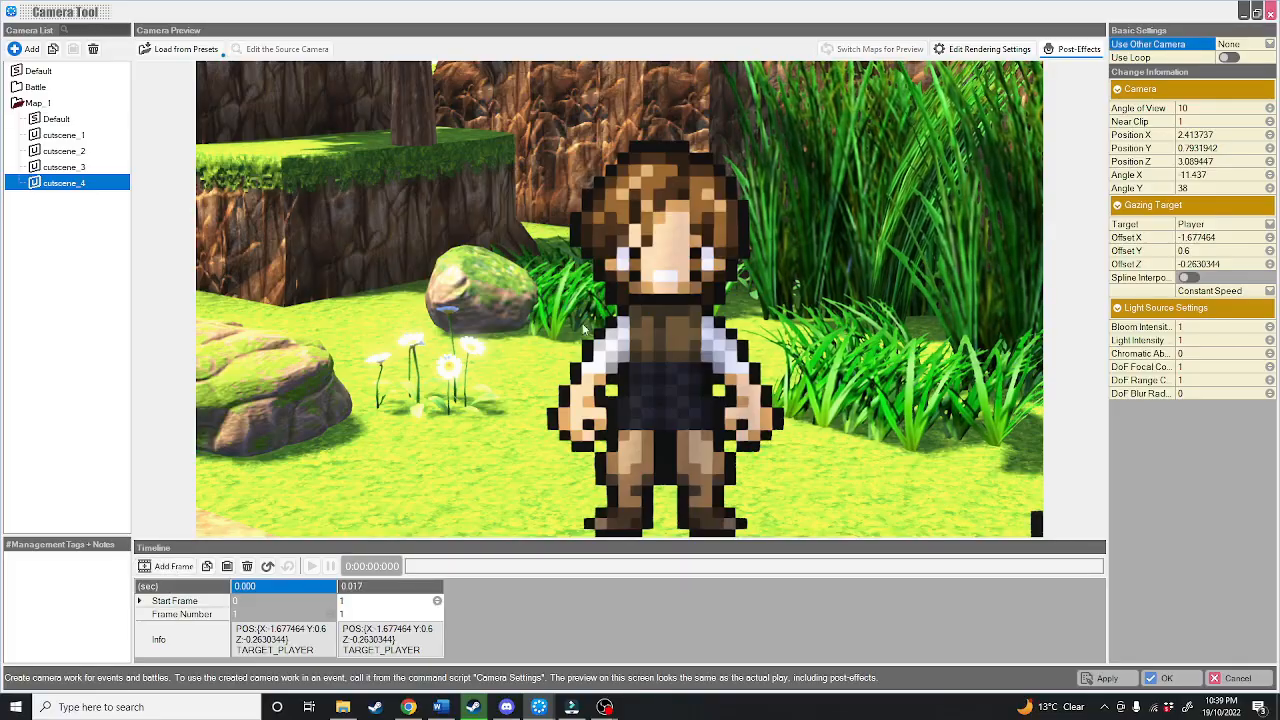
scroll(583, 330, down, 10)
middle_drag(583, 330, 580, 320)
right_drag(580, 320, 625, 329)
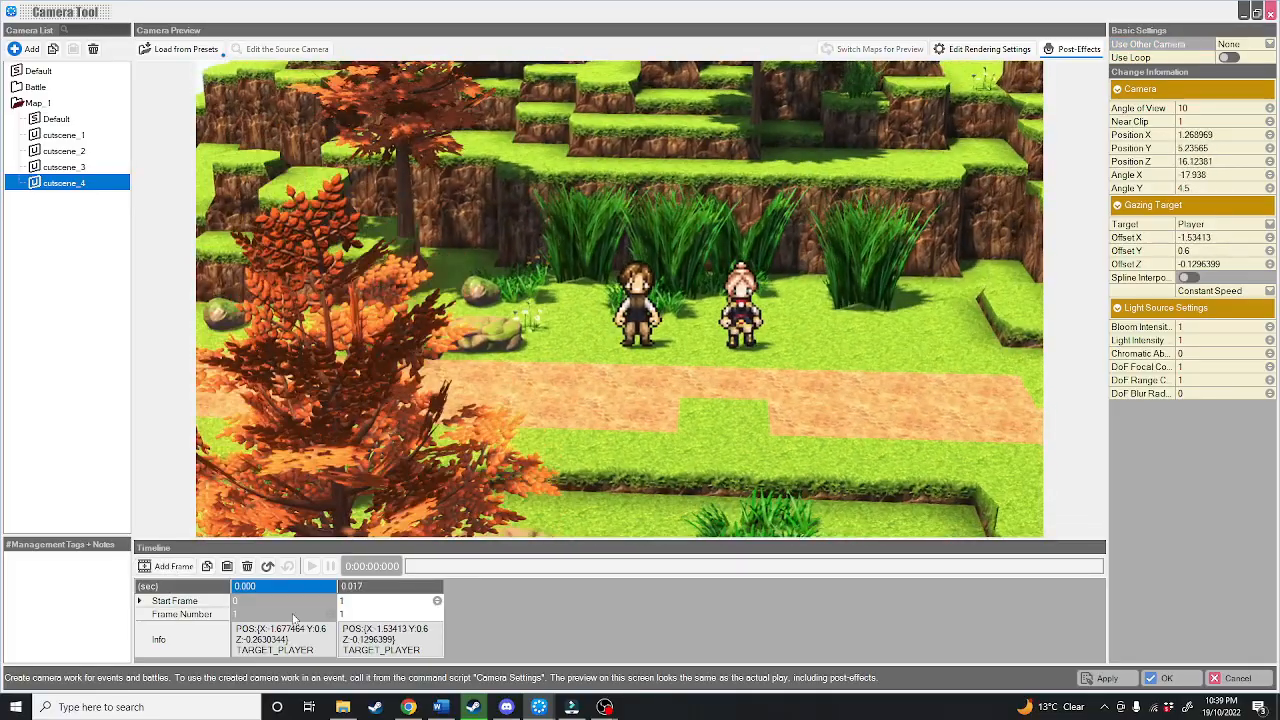
click(293, 618)
text(600)
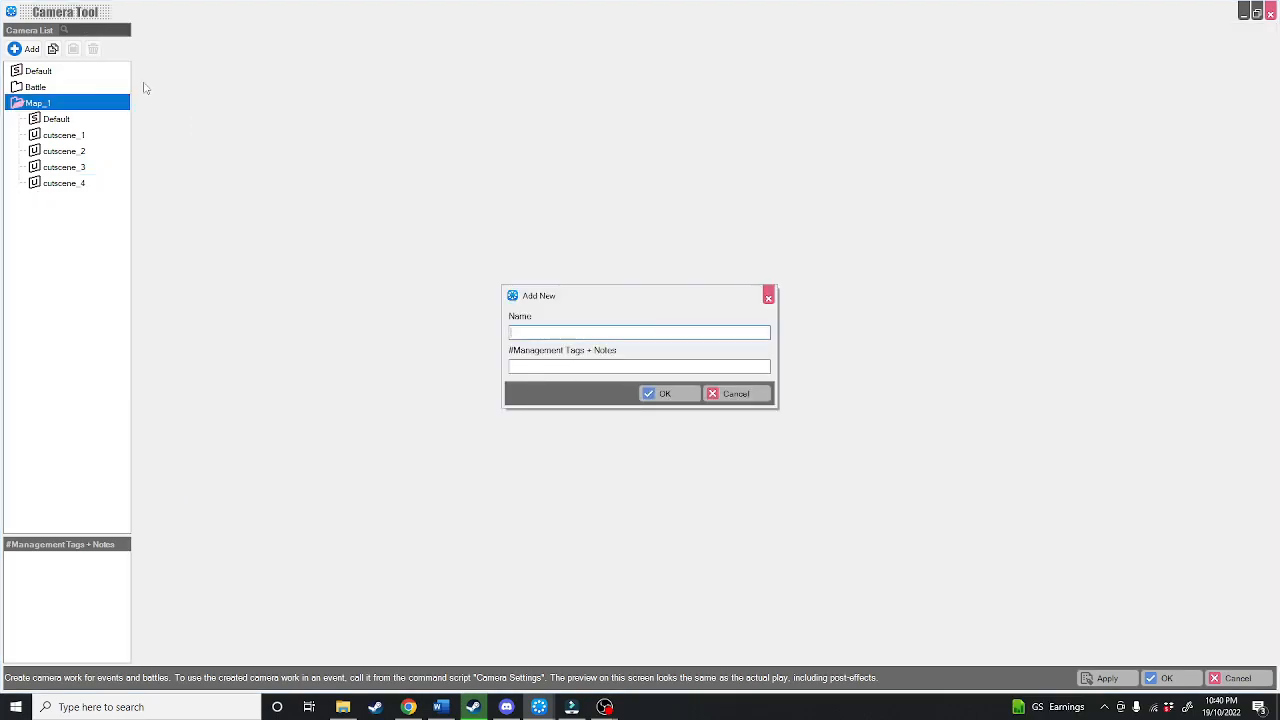
- Add a camera named cutscene_5 under Map_1 with a second frame turned slightly around the characters at a low angle
text(utscene_5)
key(Return)
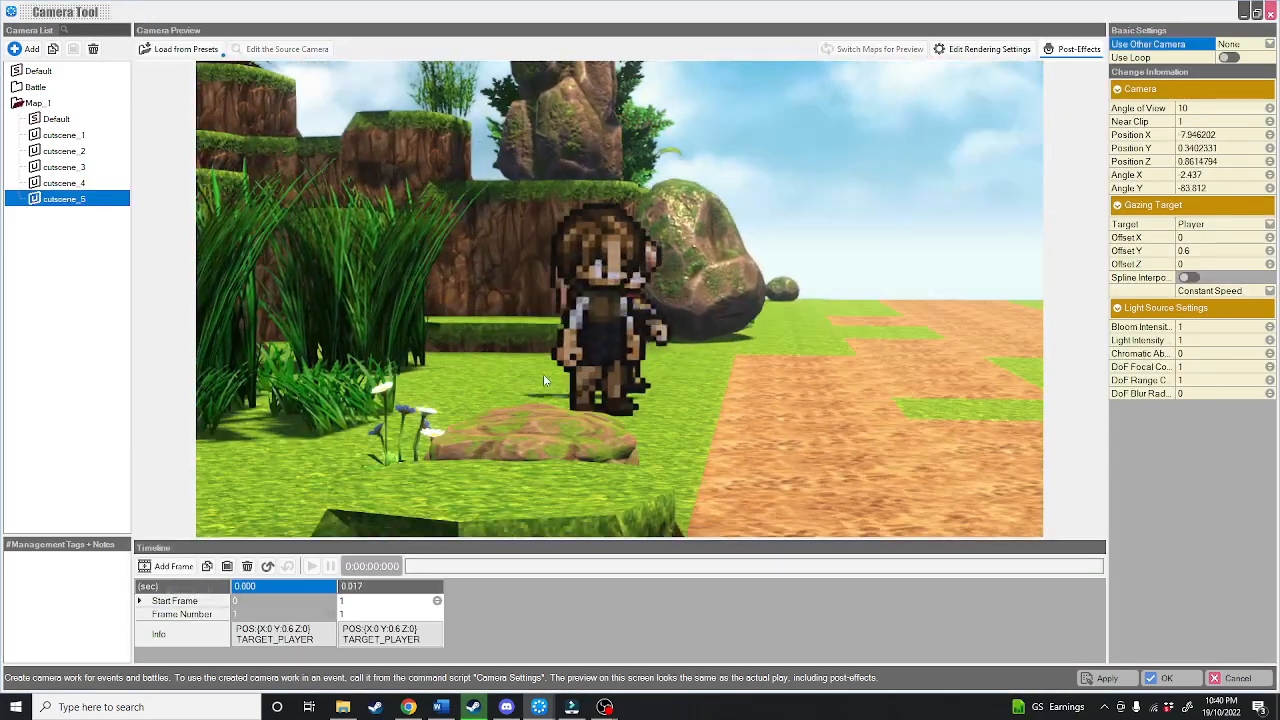
right_drag(543, 376, 437, 376)
drag(372, 617, 366, 604)
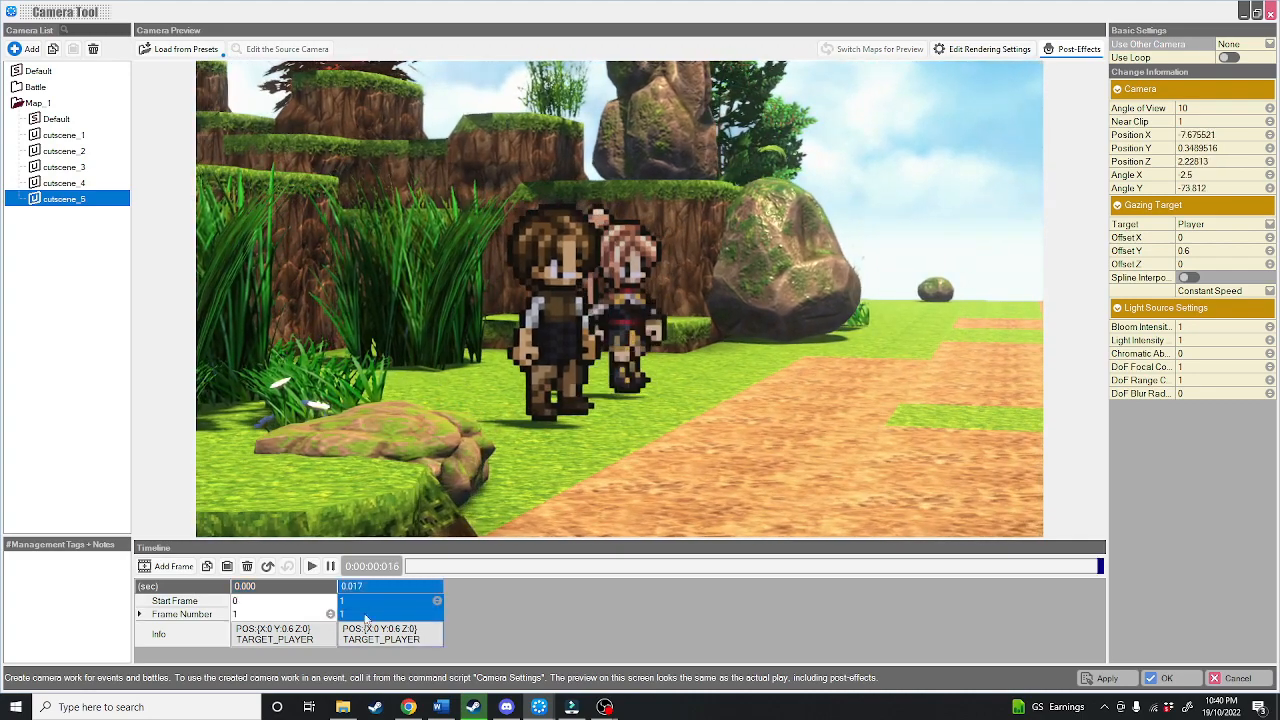
- Set the Frame Number of cutscene_5's first frame to 200, check the second frame and save the camera work
click(249, 615)
text(200)
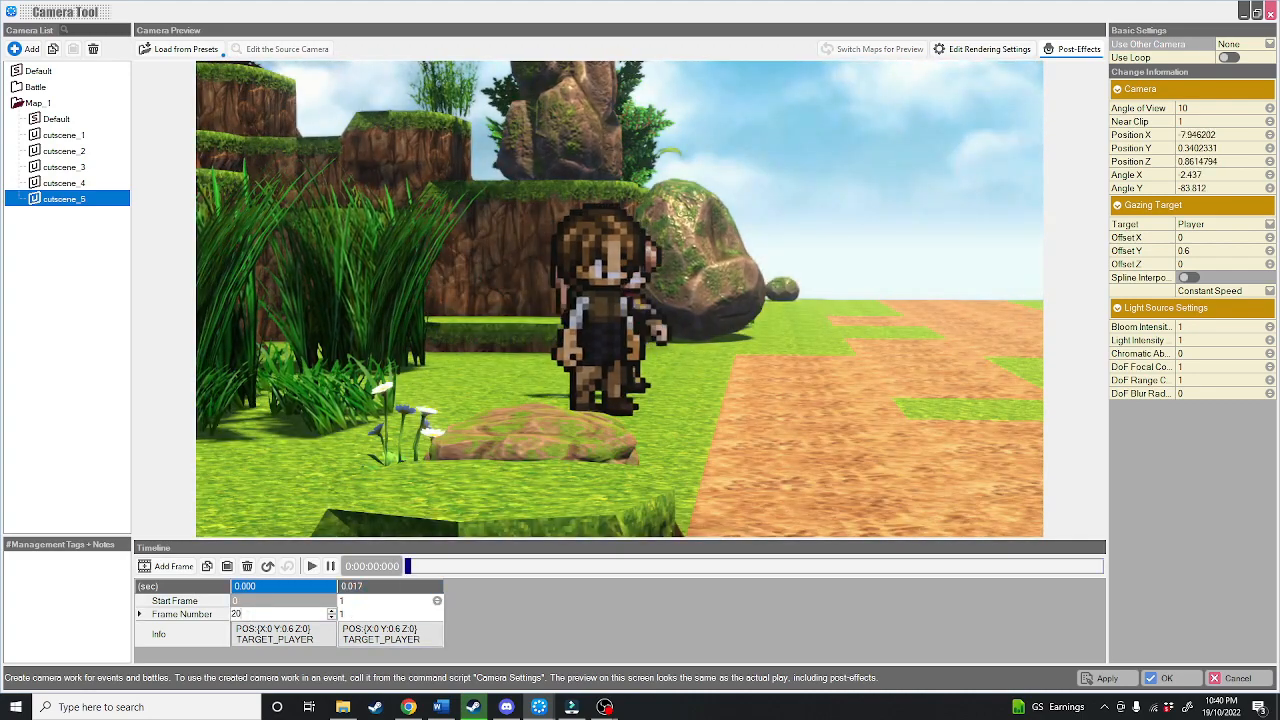
click(358, 586)
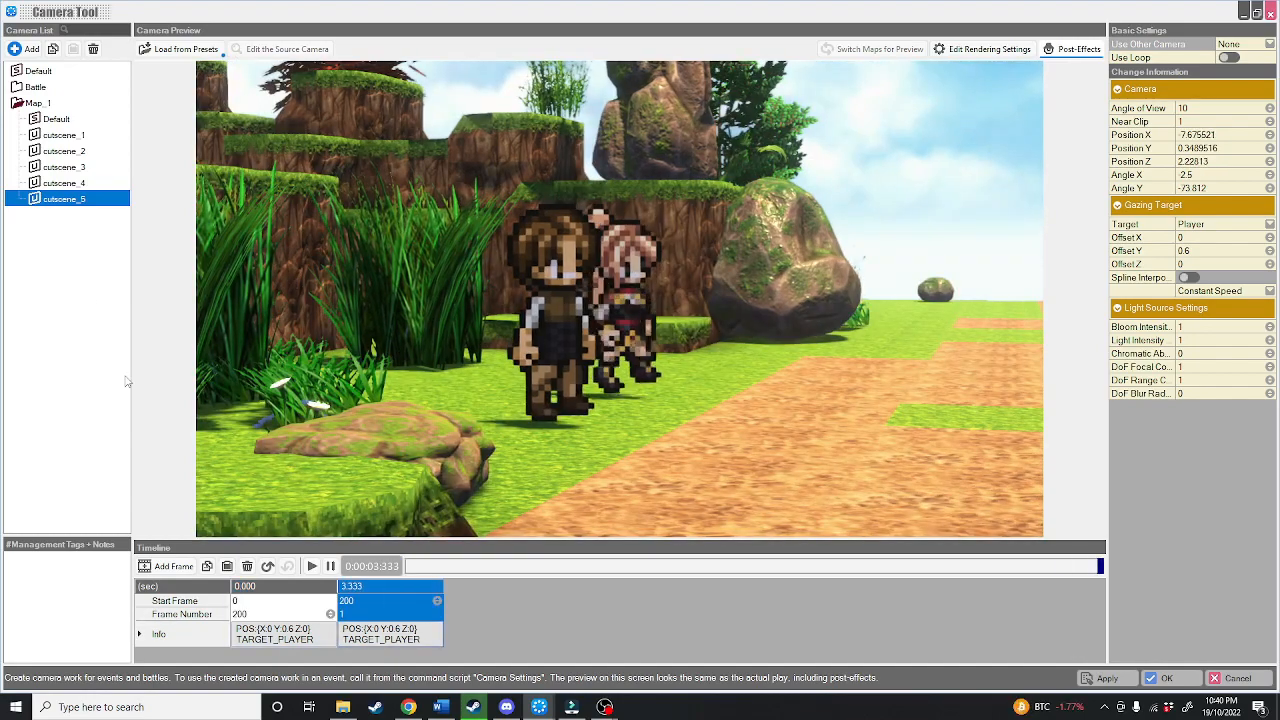
click(1162, 678)
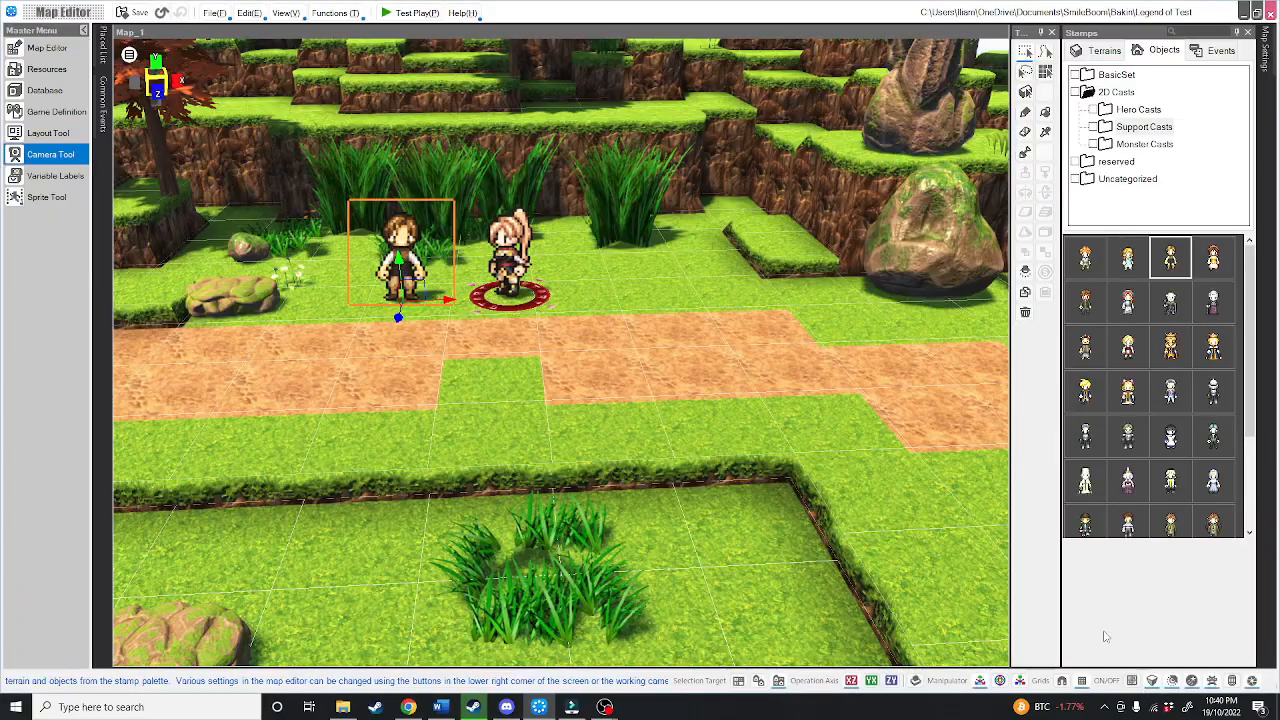
- Insert a Camera Playback of cutscene_2 without Wait to Complete after the cutscene_1 playback in Villager A's event, and save the event
click(419, 234)
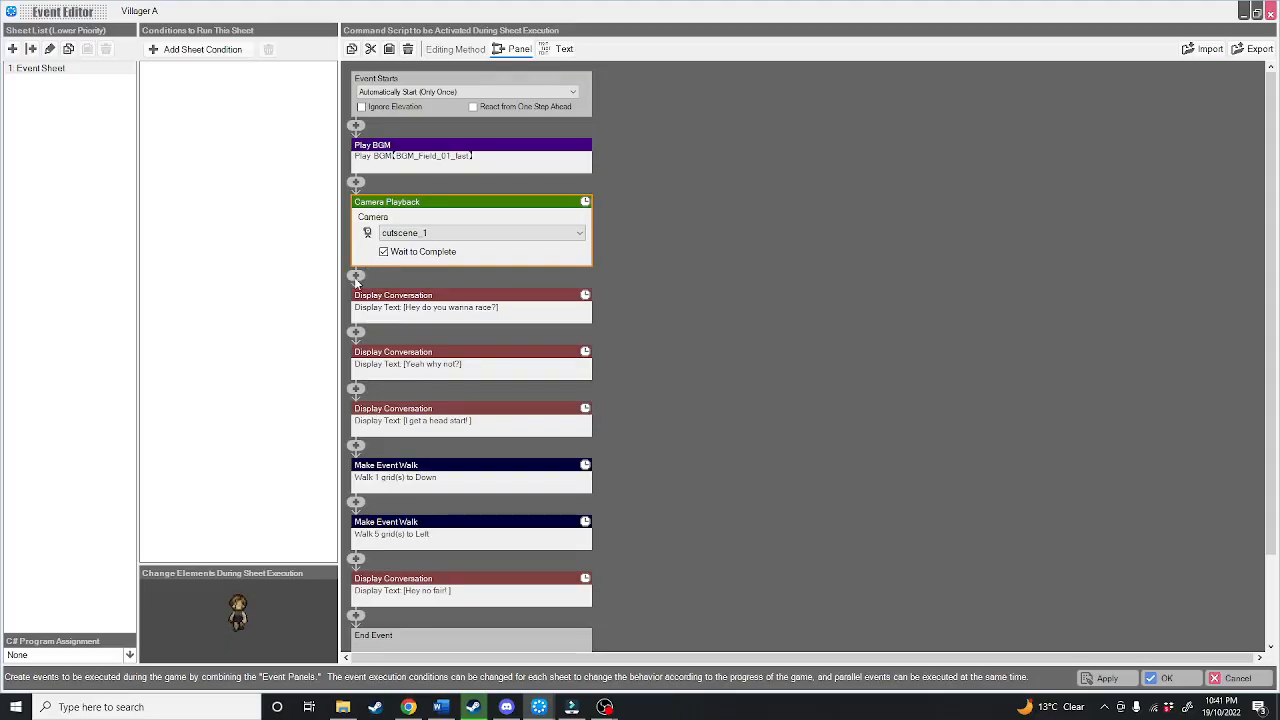
click(356, 279)
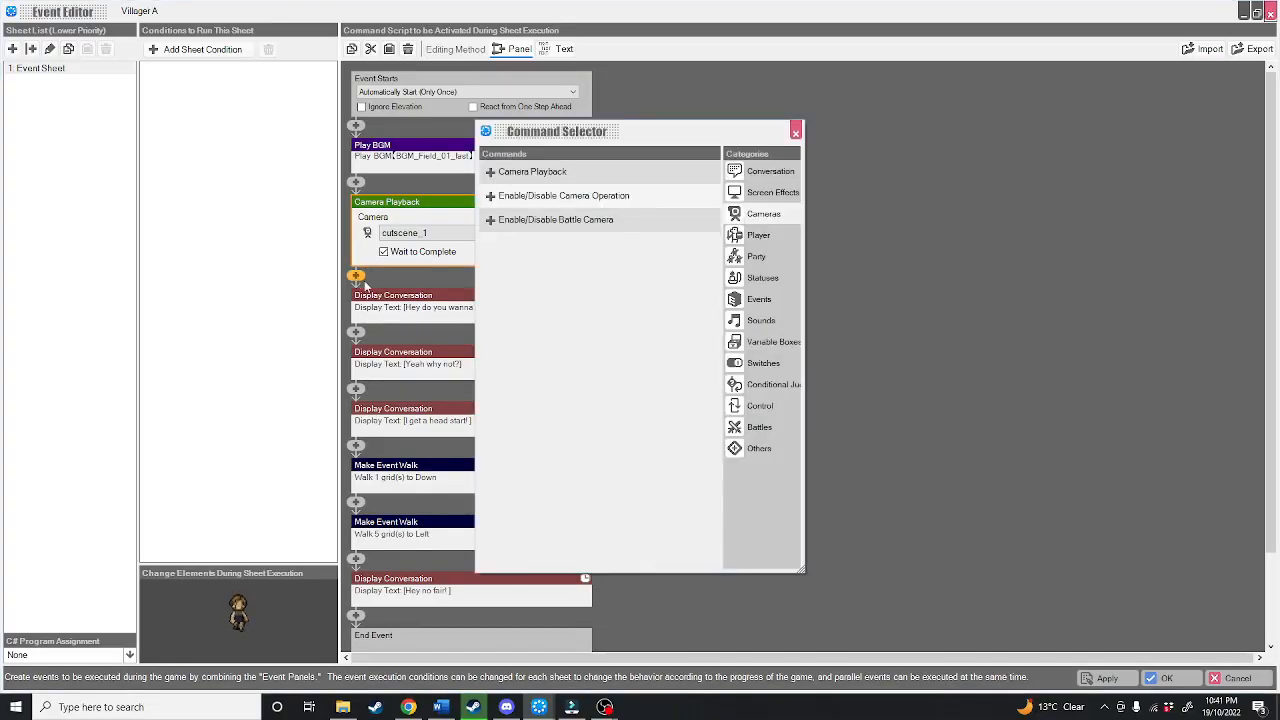
click(566, 178)
click(404, 289)
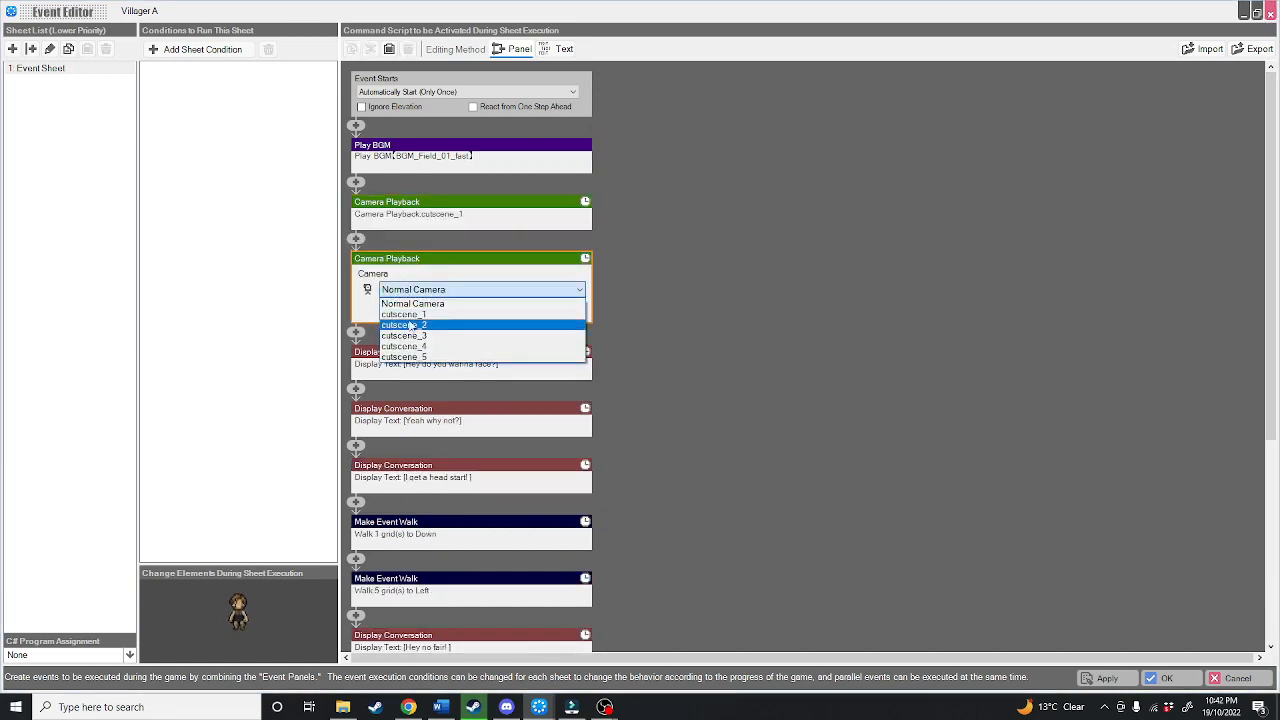
click(410, 325)
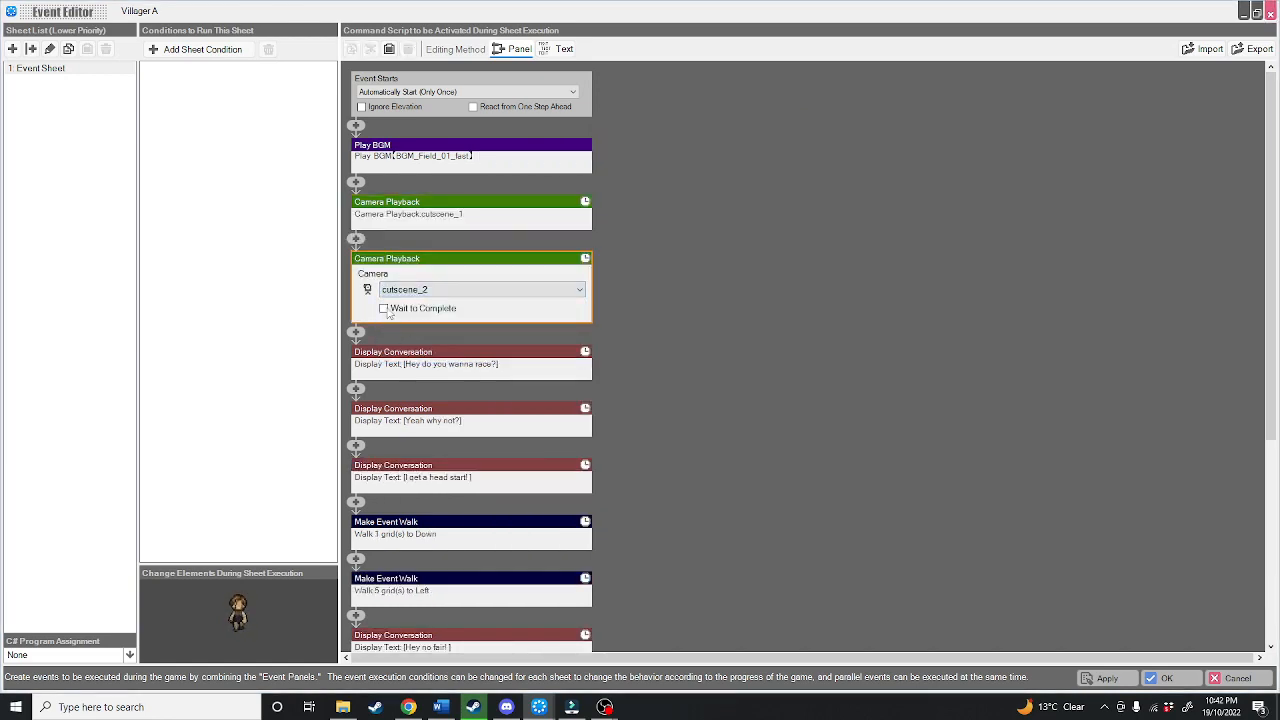
click(479, 212)
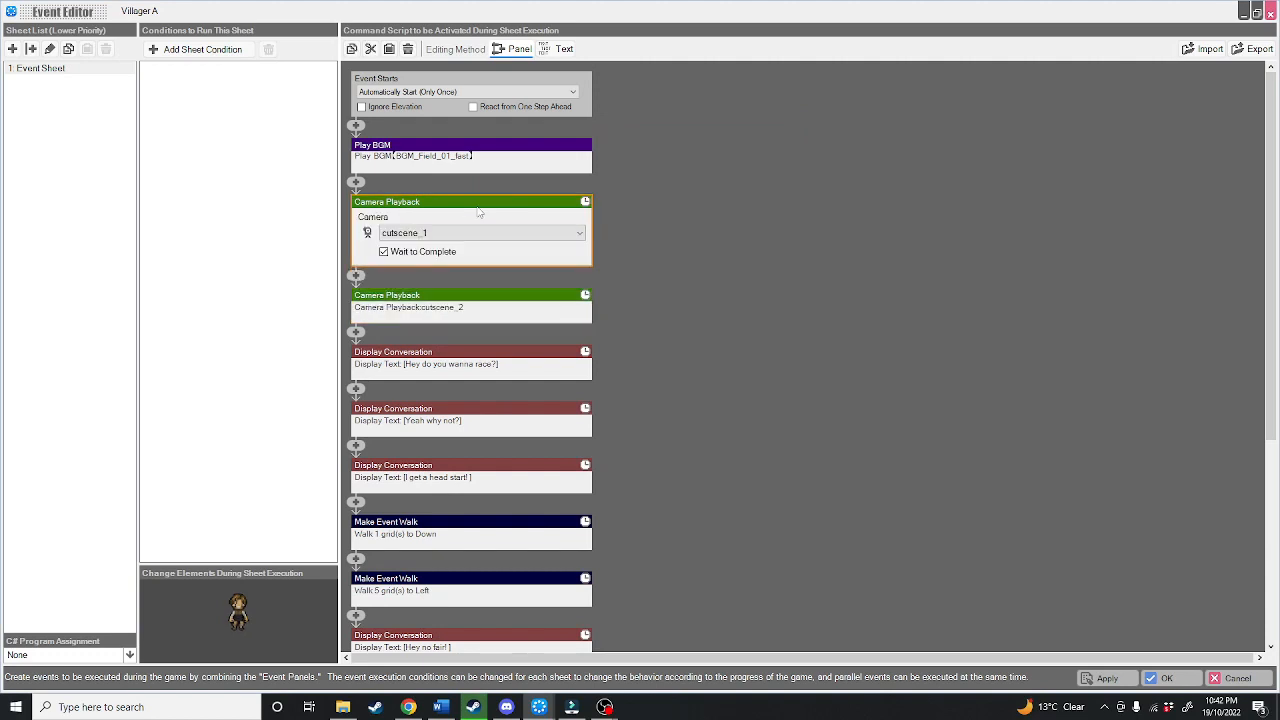
click(485, 316)
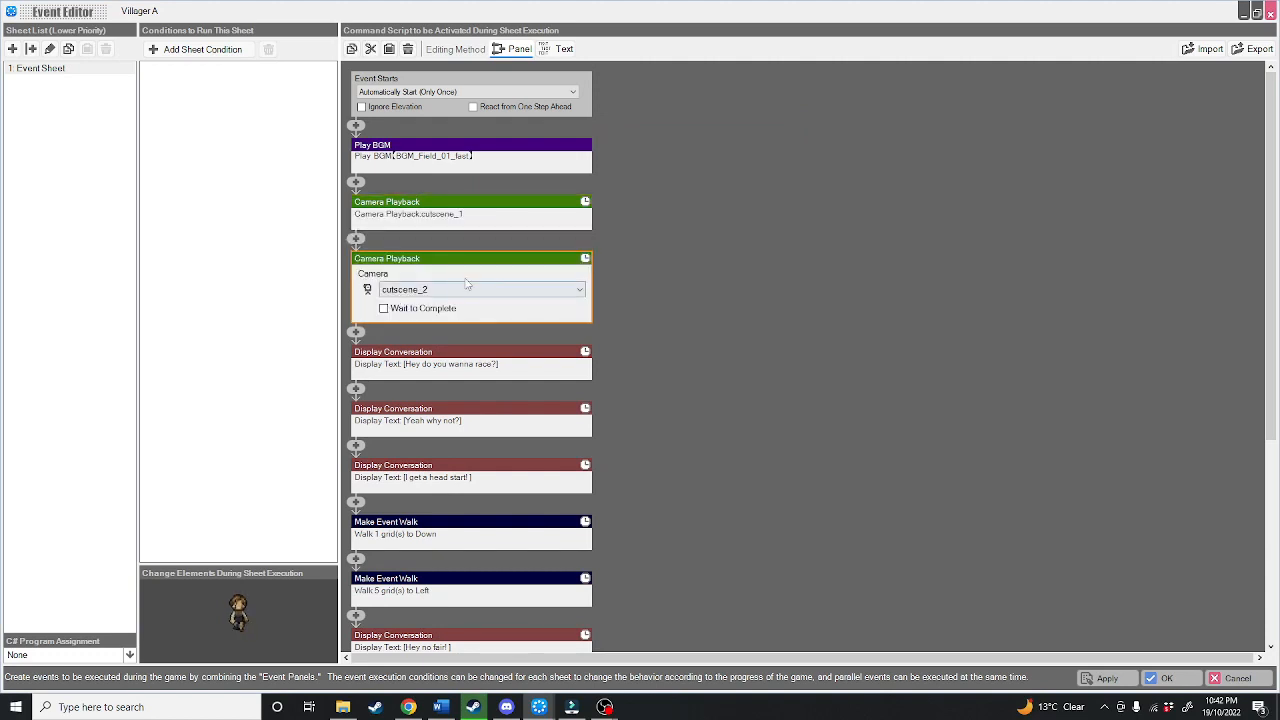
click(1160, 679)
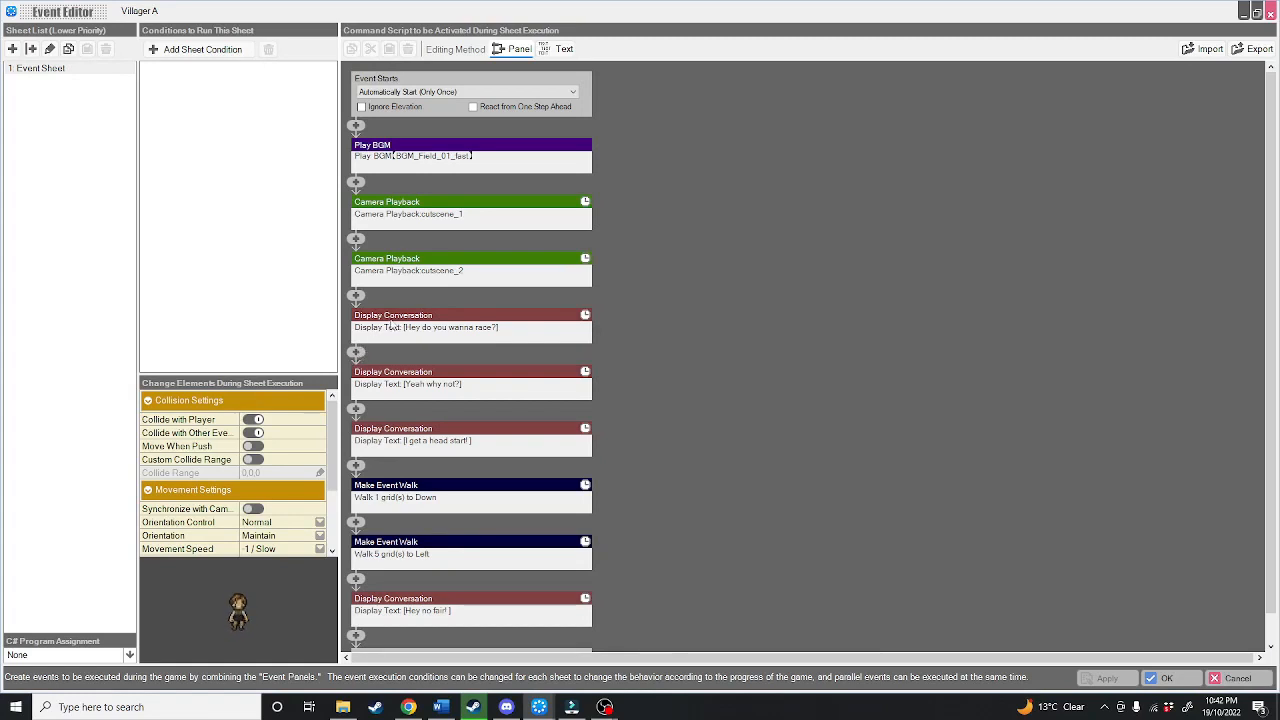
- Insert a Camera Playback of cutscene_3 after the "Hey do you wanna race?" conversation in Villager A's event
click(357, 352)
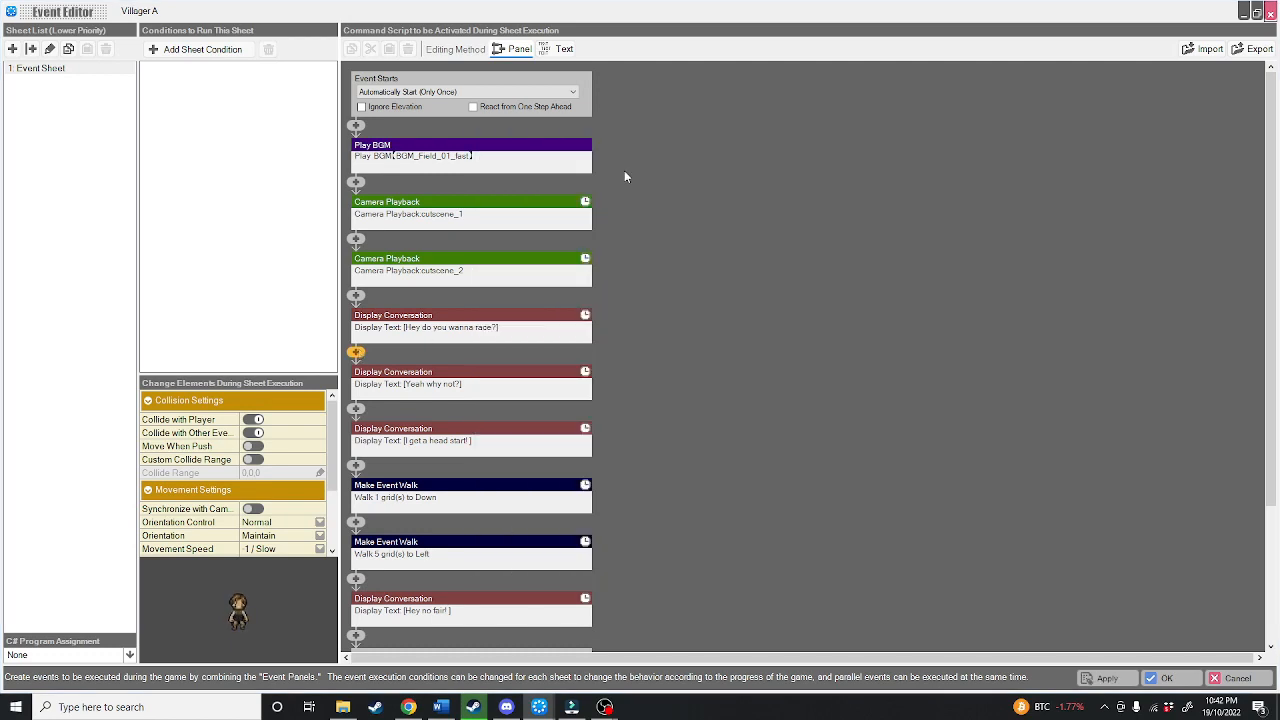
double_click(624, 171)
click(486, 355)
click(433, 404)
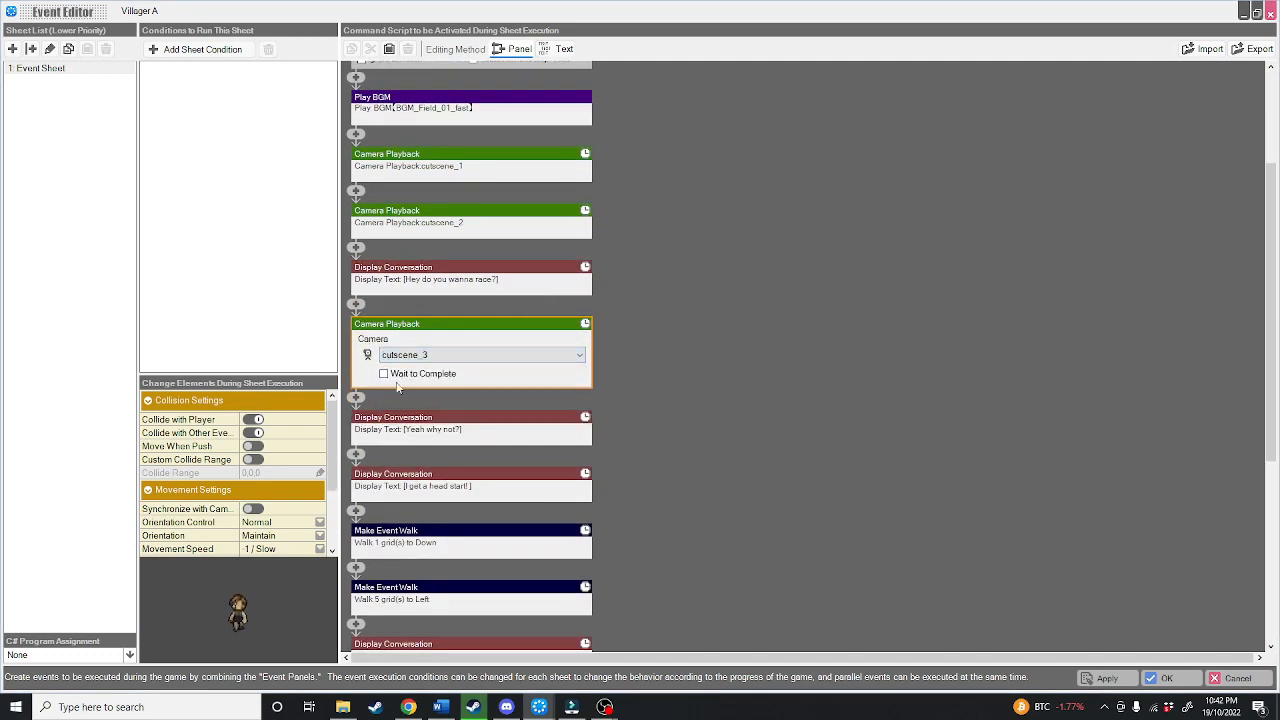
- Insert a Camera Playback of cutscene_4 after the "Yeah why not?" conversation
click(355, 455)
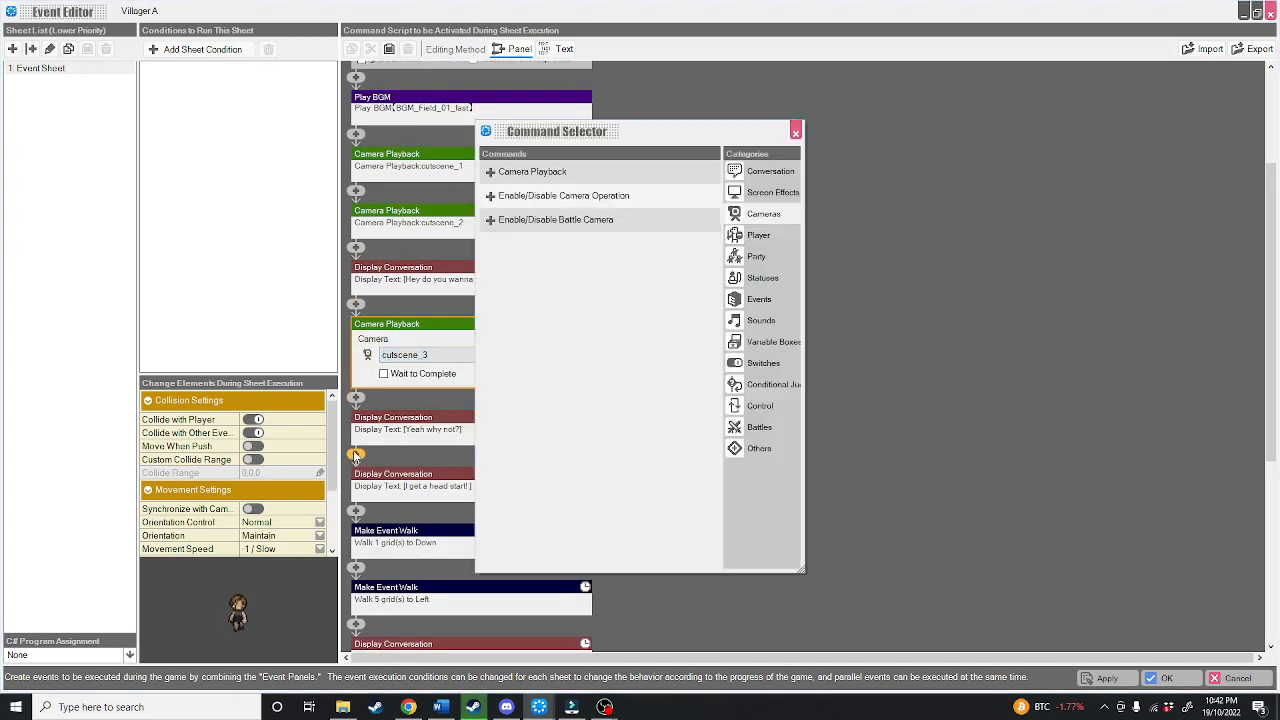
double_click(624, 170)
click(494, 357)
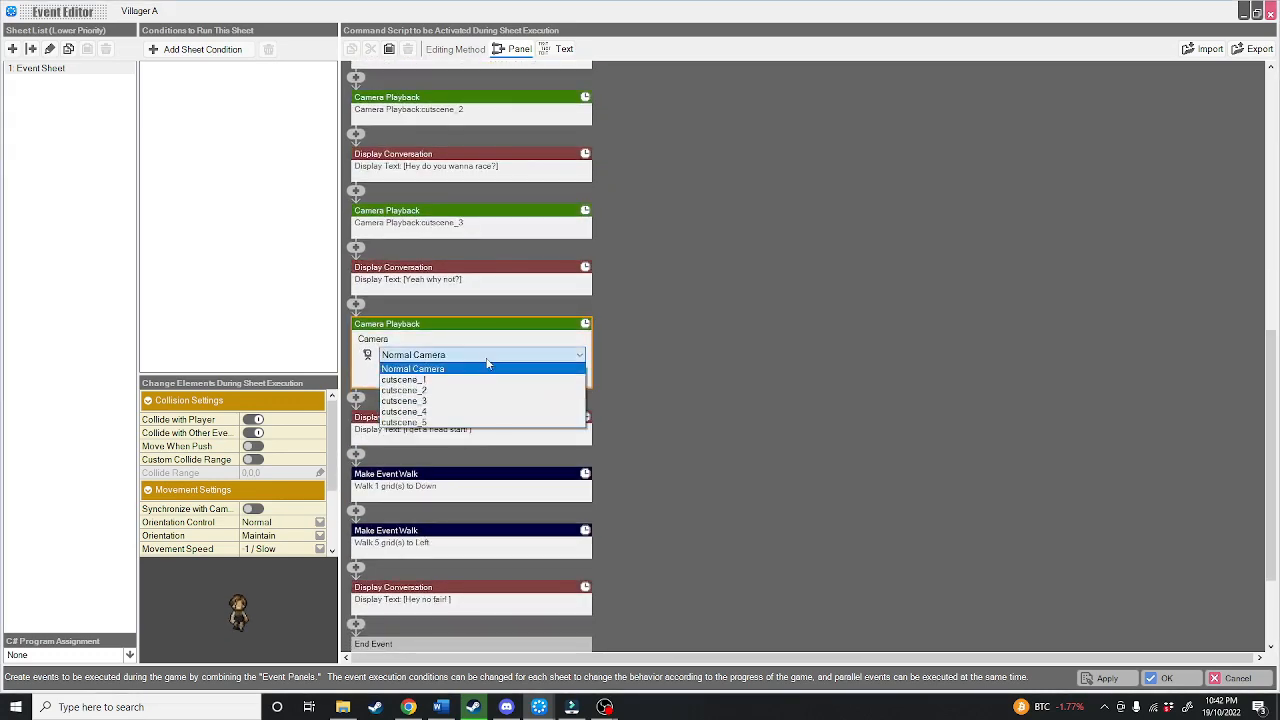
click(421, 416)
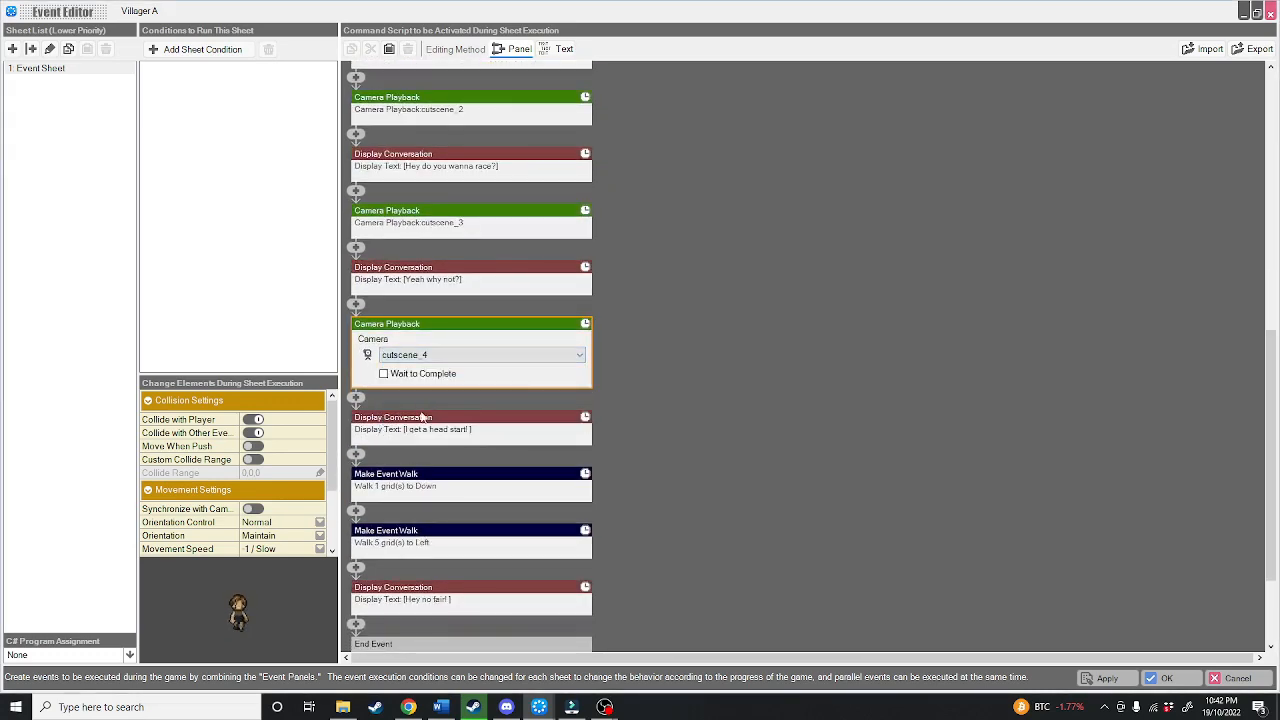
- Insert a Camera Playback of cutscene_5 between the "I get a head start!" conversation and the first Make Event Walk
click(356, 455)
double_click(595, 172)
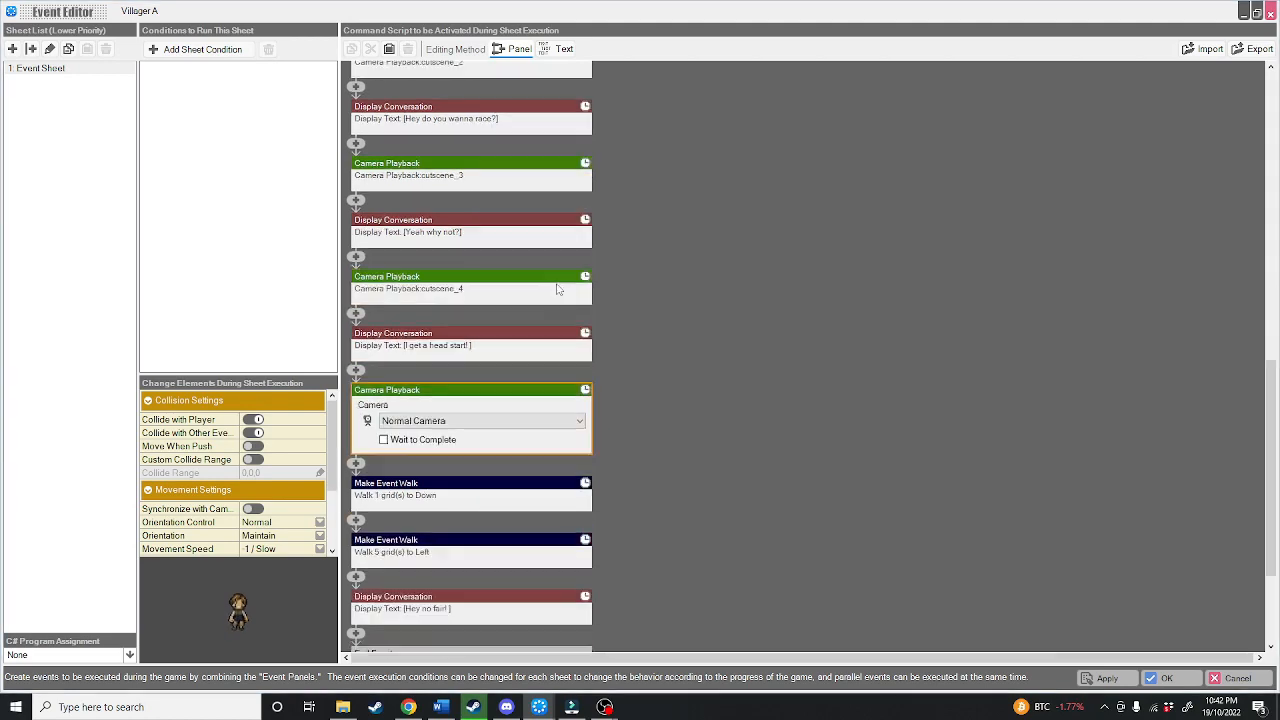
click(480, 374)
click(425, 445)
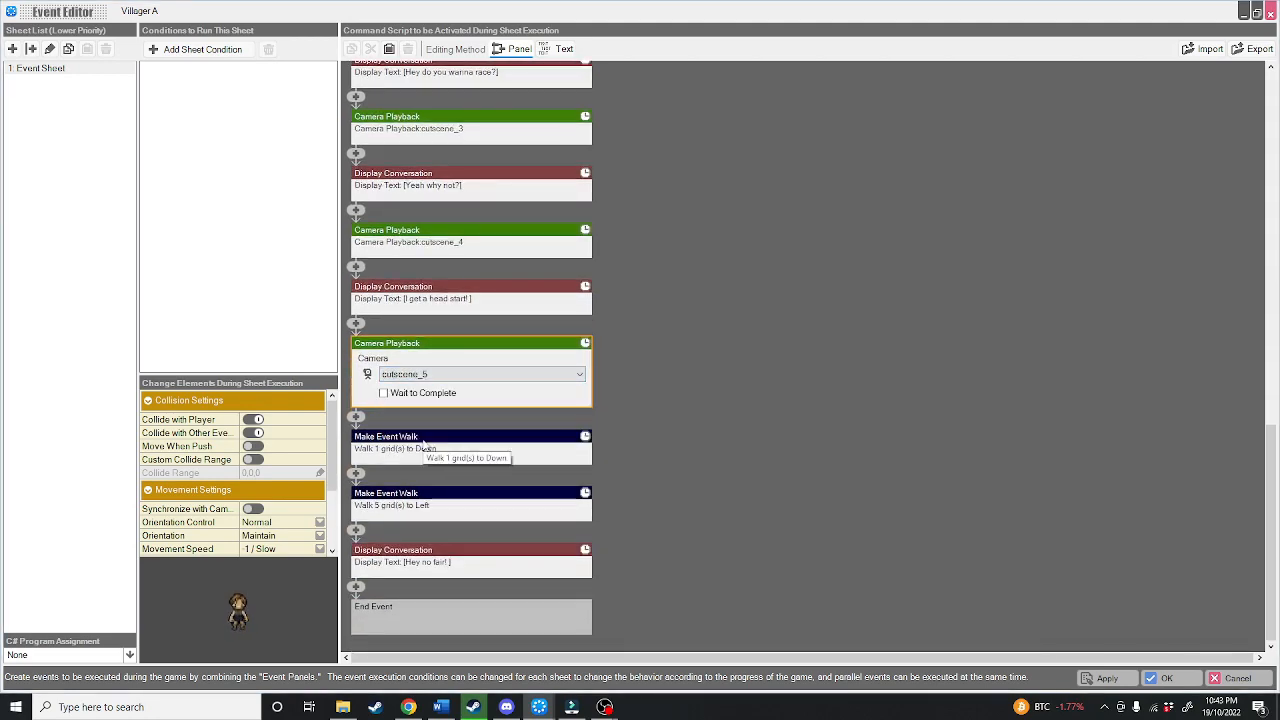
click(711, 352)
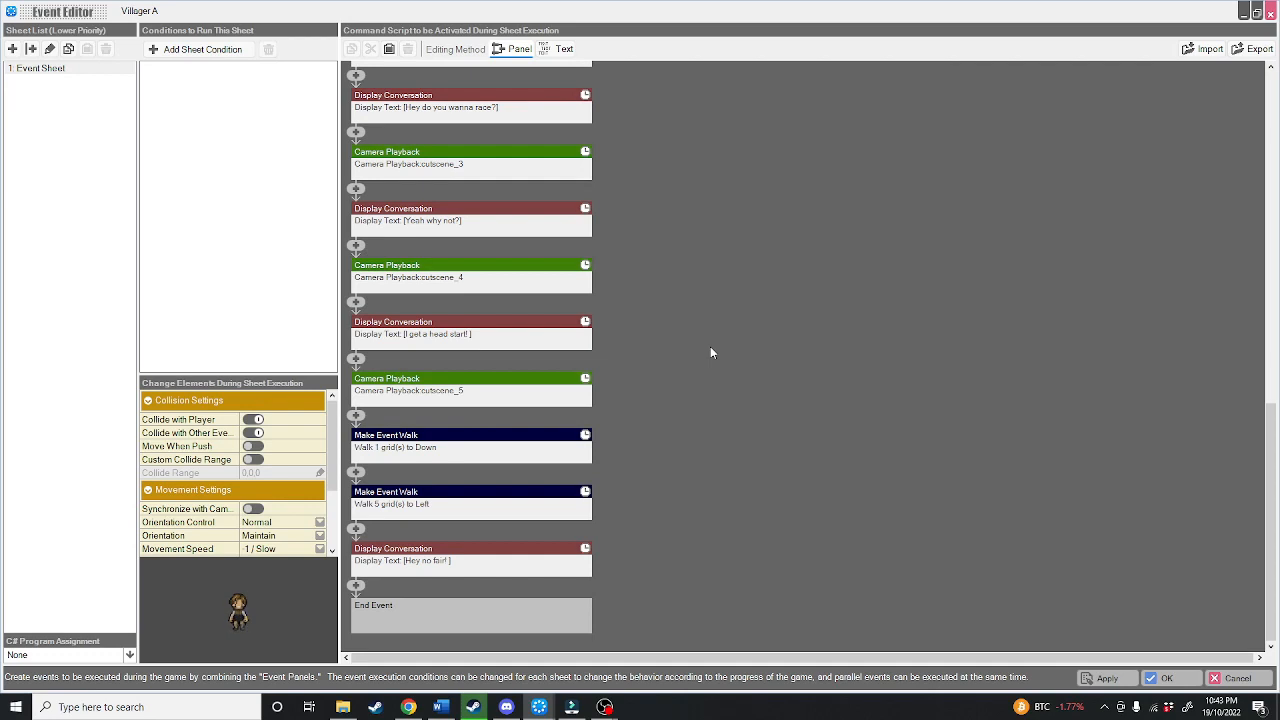
- Add an Event Switch sheet condition to Villager A's event using a variable named cs_controller_1, set to is Off
click(162, 52)
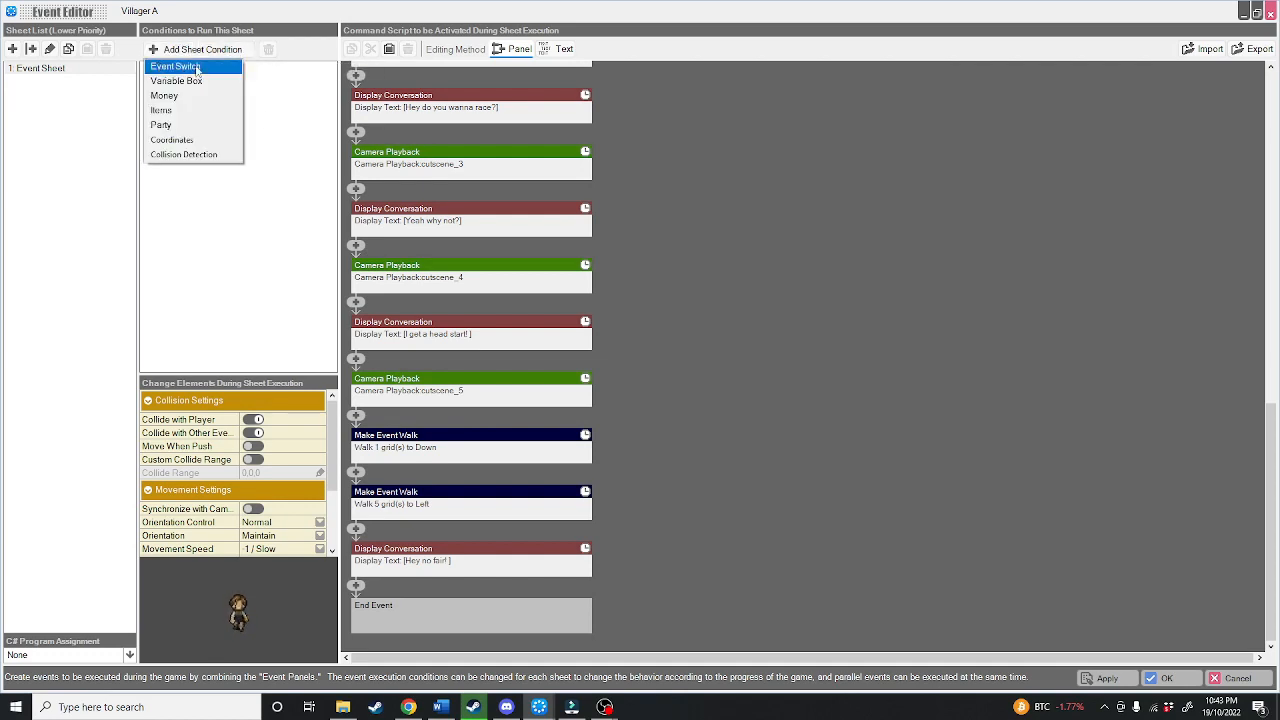
click(196, 68)
click(322, 87)
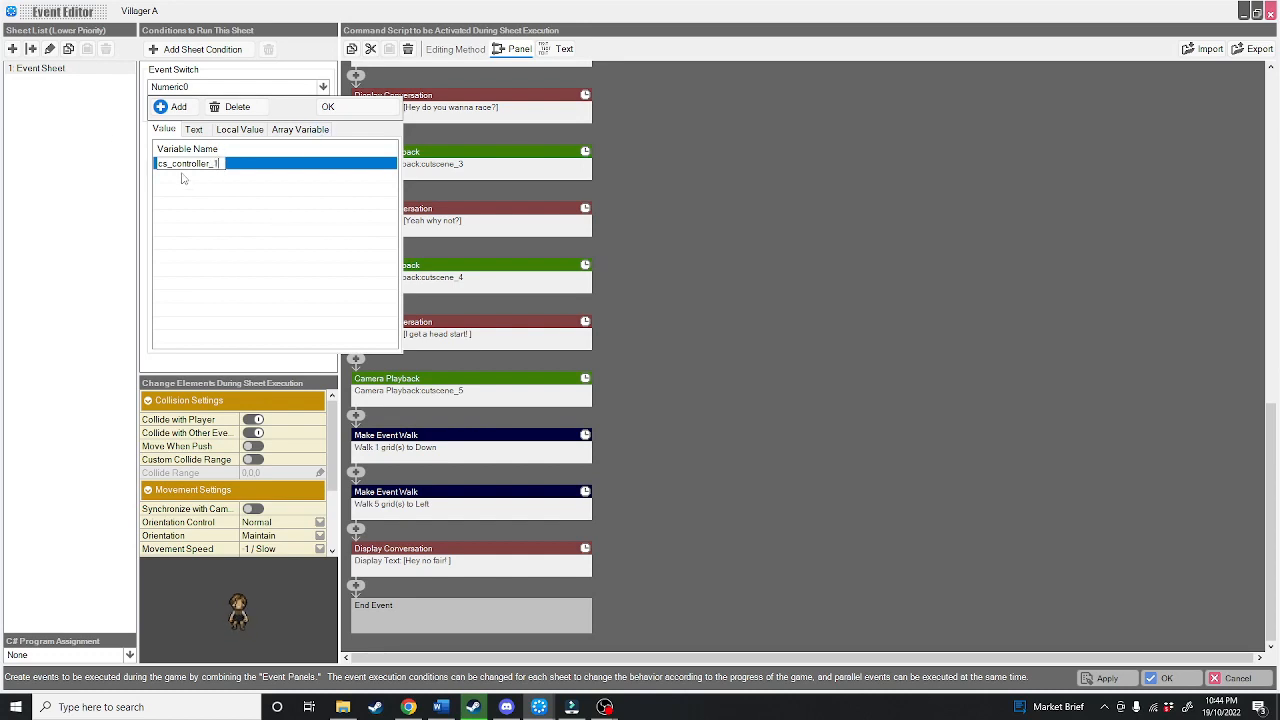
click(139, 92)
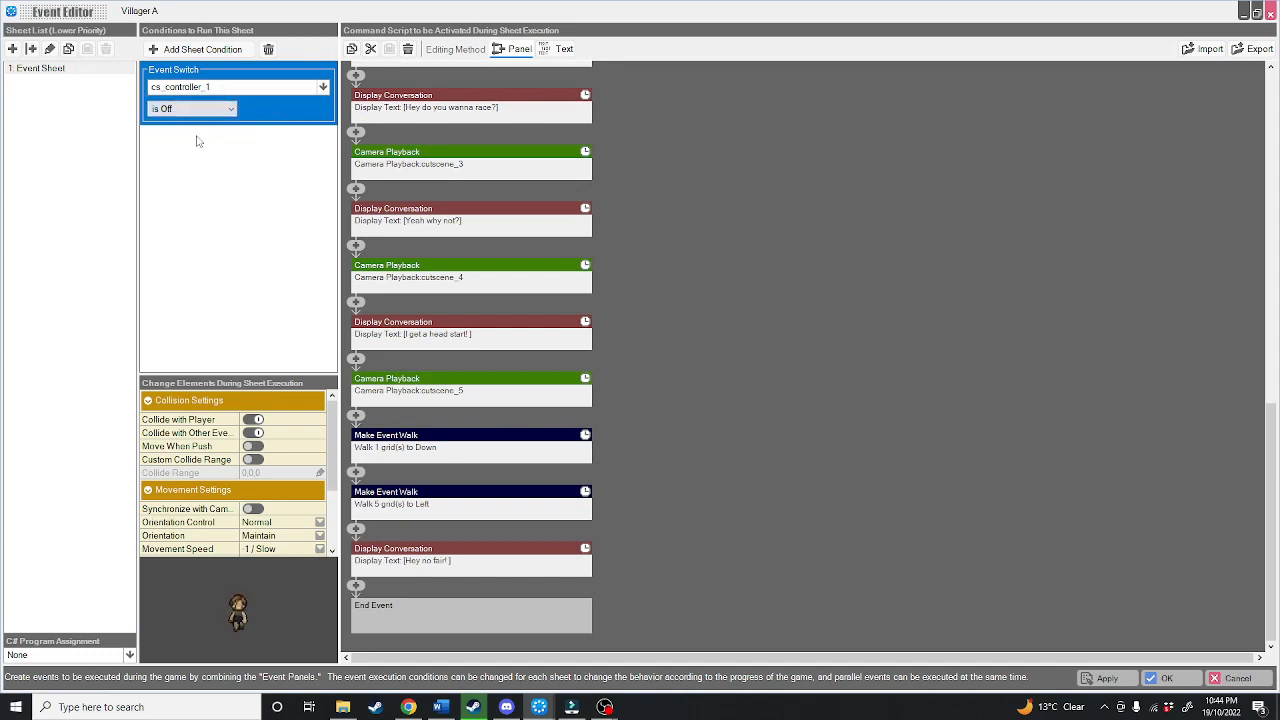
- Insert an Event Switch On/Off command that turns cs_controller_1 on after the "Hey no fair!" conversation
click(355, 587)
click(765, 341)
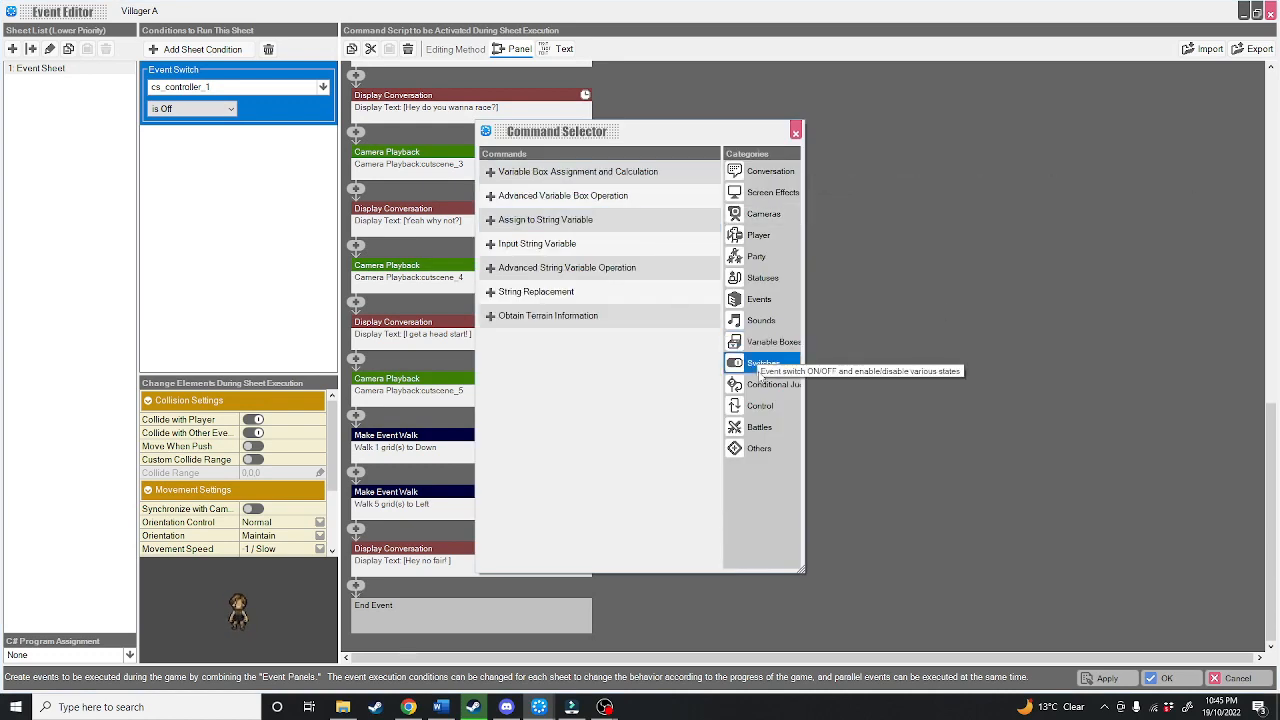
click(763, 365)
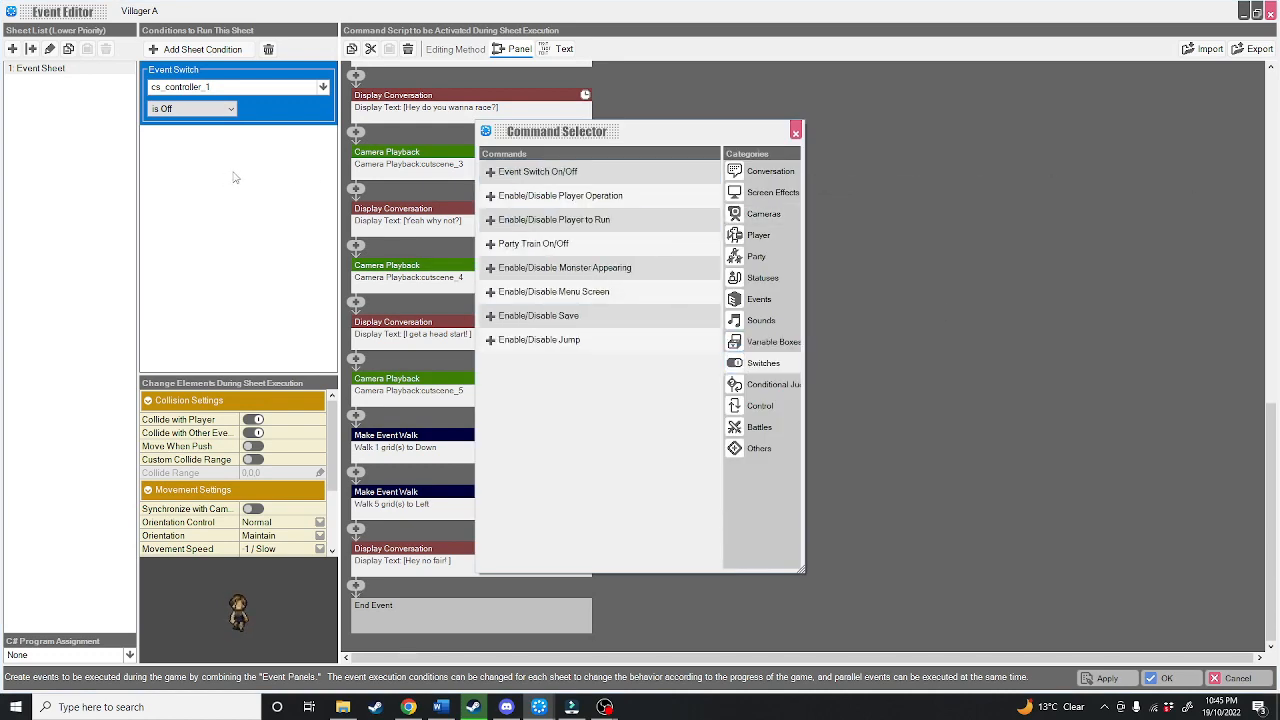
click(537, 171)
click(579, 545)
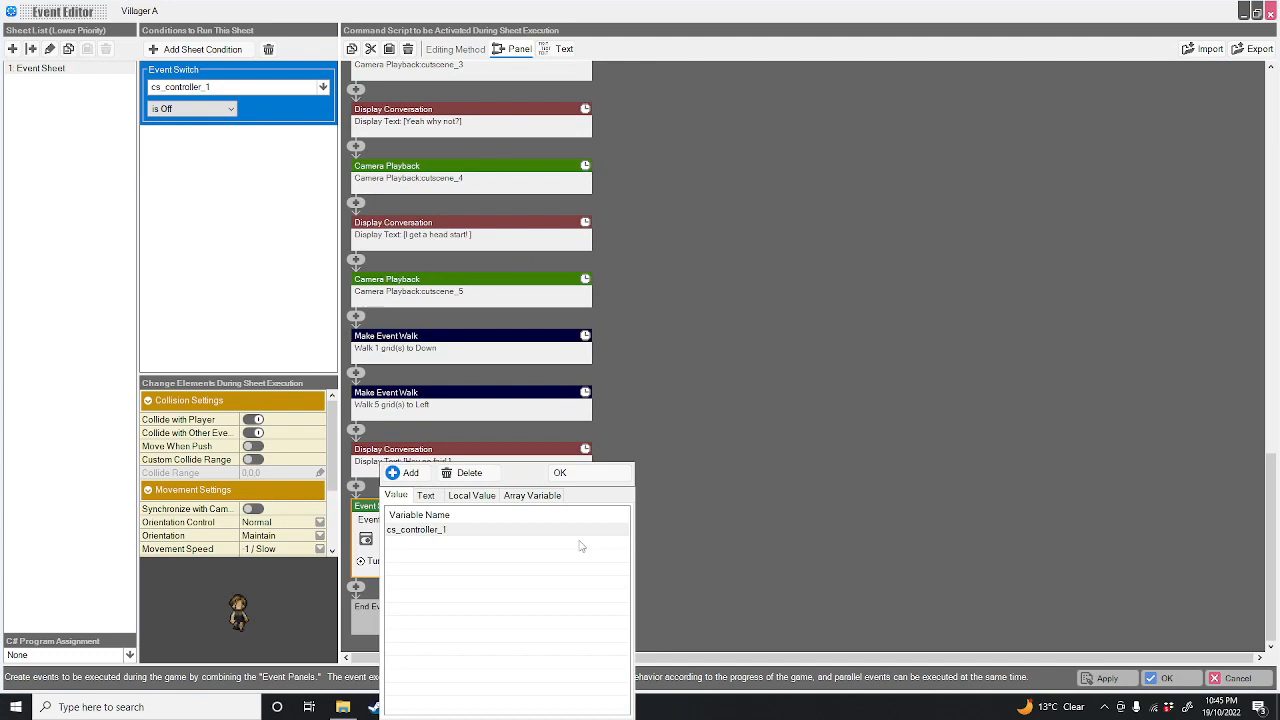
double_click(413, 531)
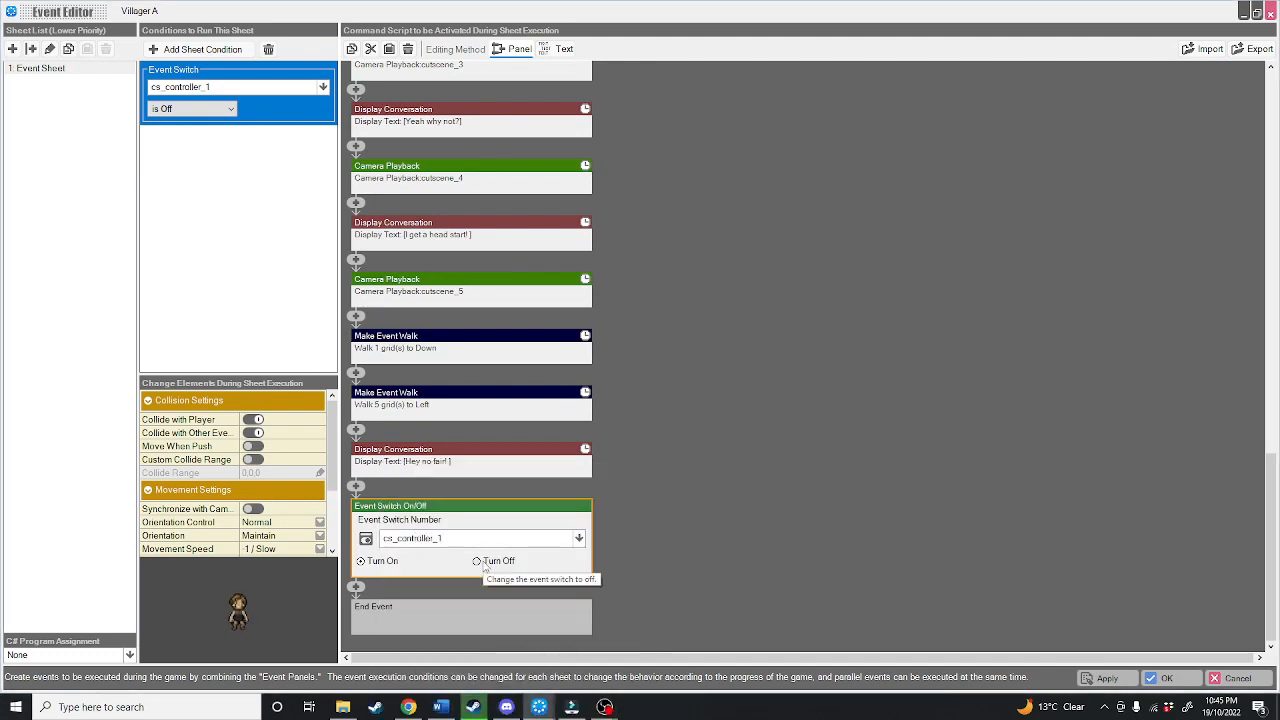
click(746, 518)
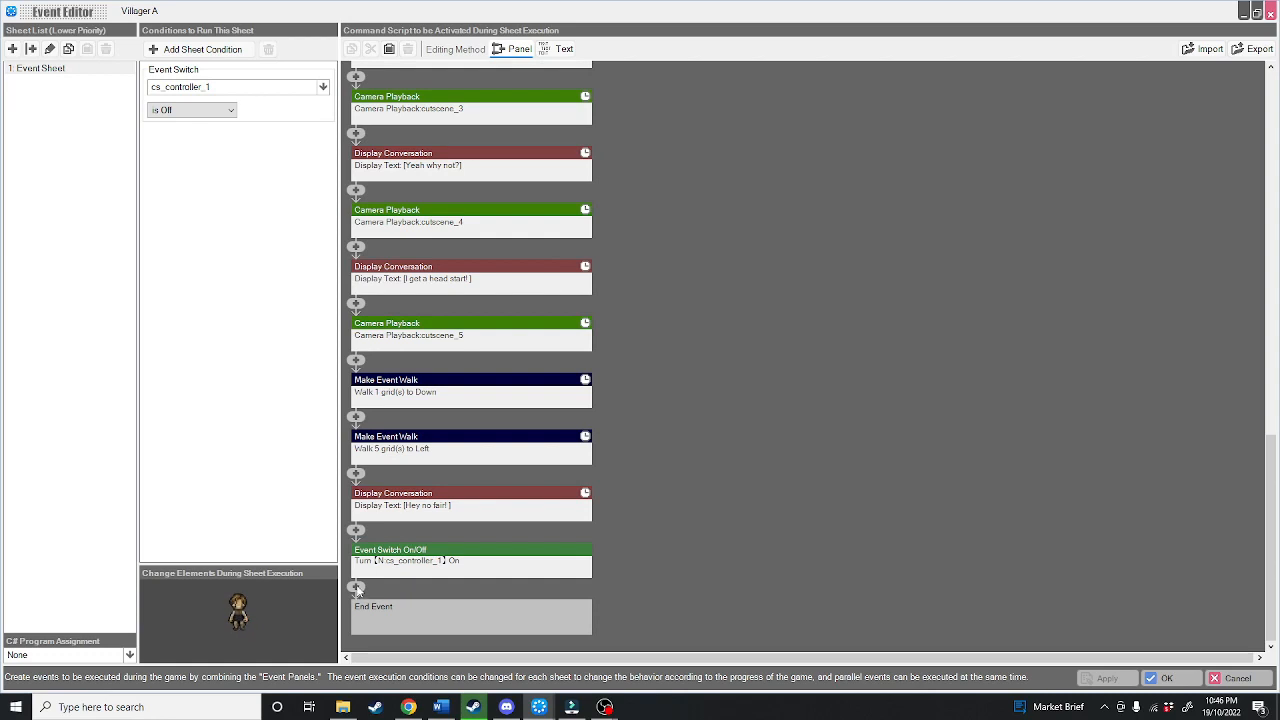
- Insert a Brighten/Darken Screen command after the event switch command, set to Darken over 0.5 seconds
click(357, 588)
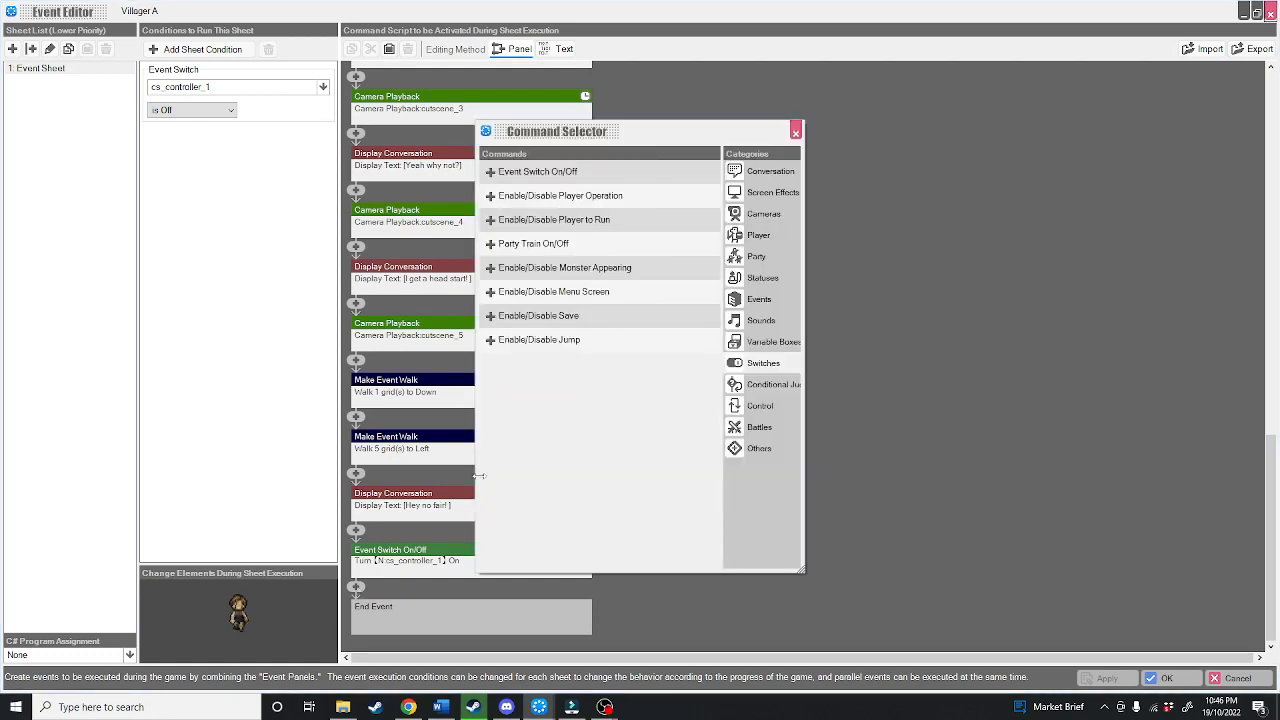
click(774, 193)
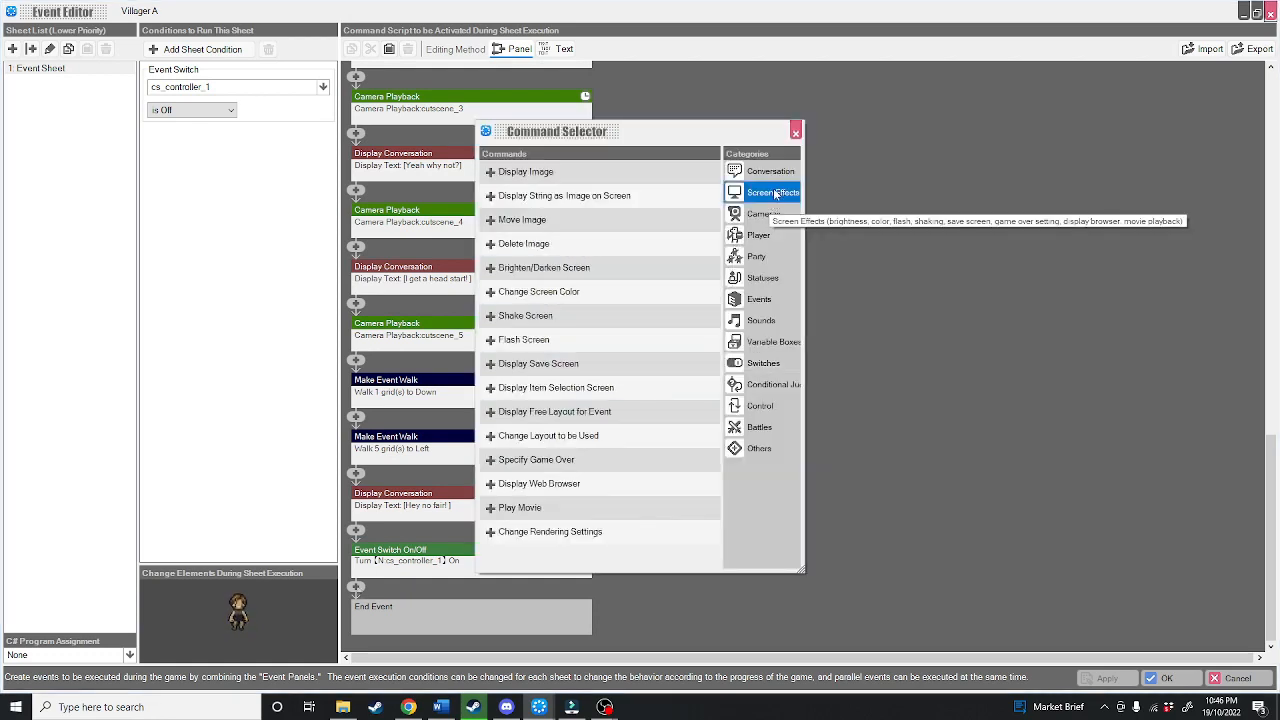
double_click(517, 268)
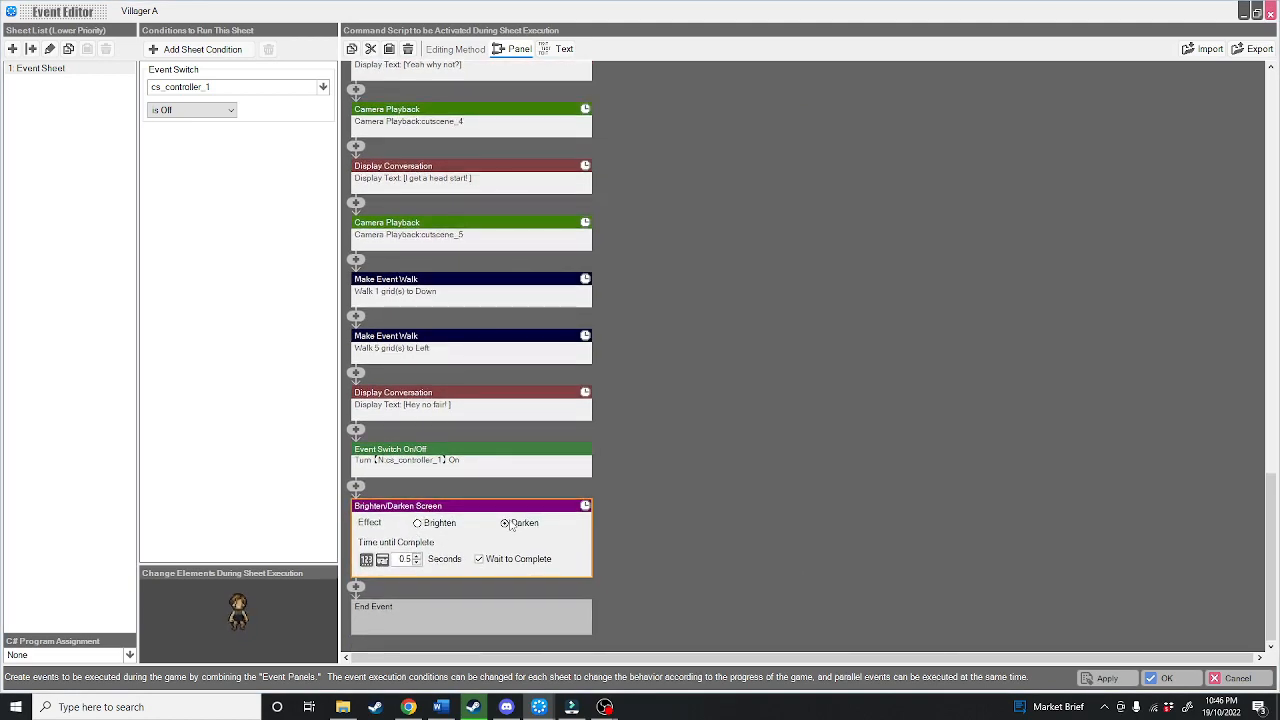
- Insert a Camera Playback of Normal Camera with Wait to Complete after the screen darkening
click(360, 590)
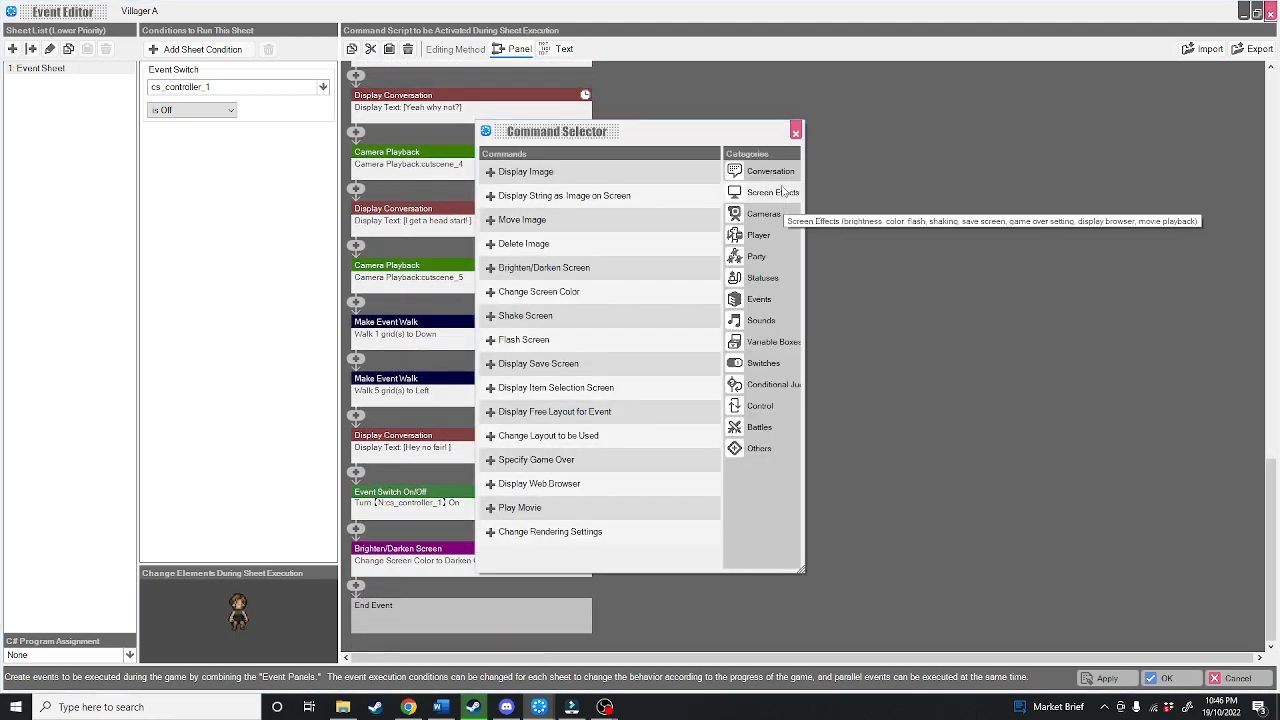
click(762, 214)
click(536, 173)
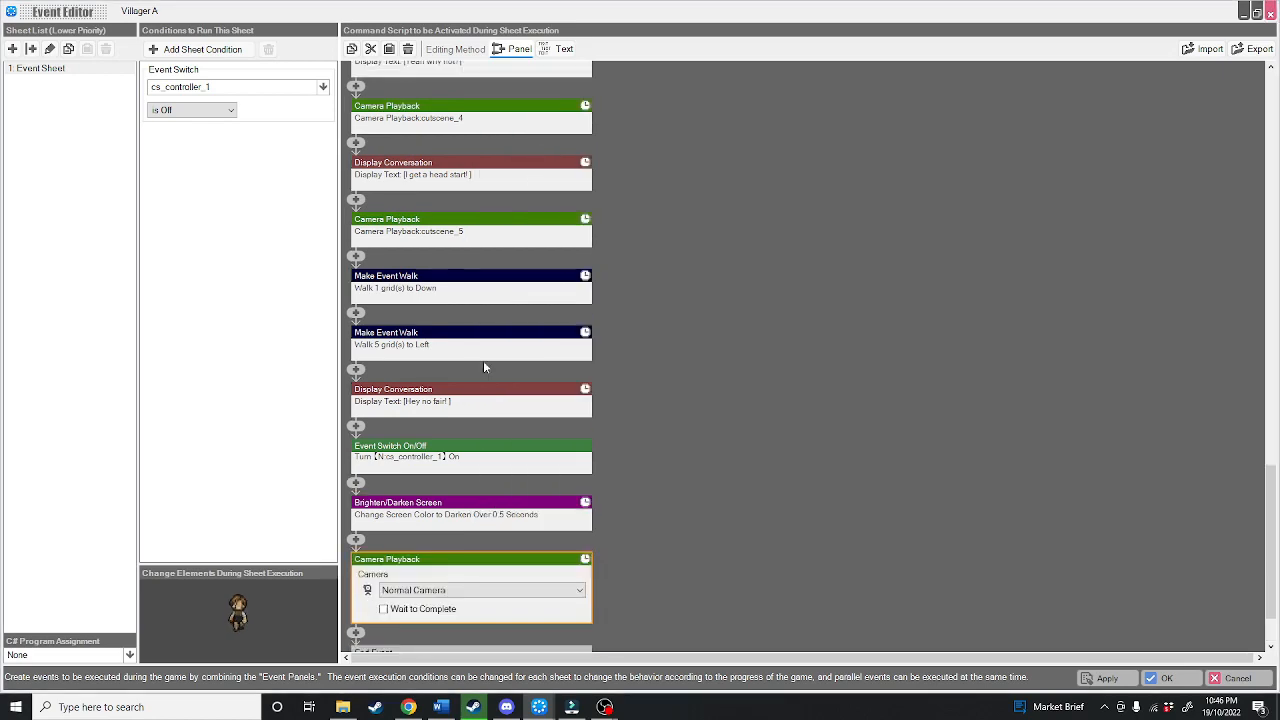
click(459, 546)
click(460, 557)
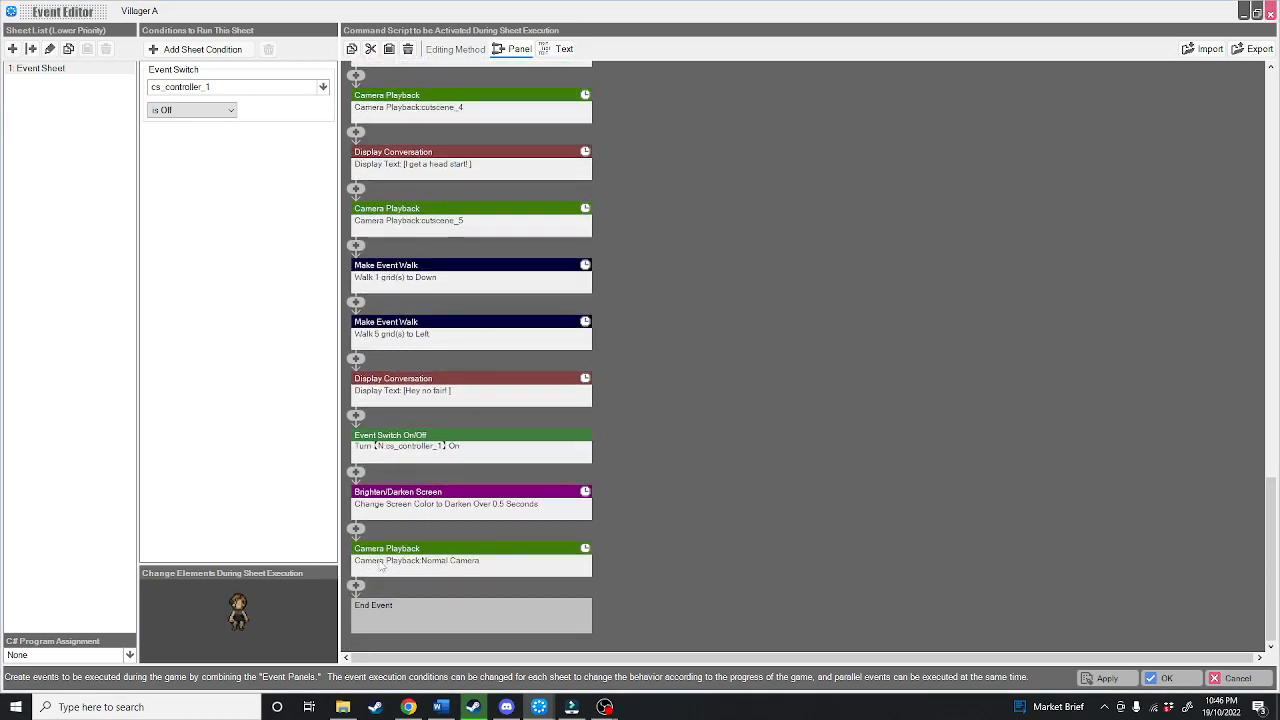
- Insert a Brighten/Darken Screen command set to Brighten over 0.5 seconds at the end of the script, and save the event
click(356, 587)
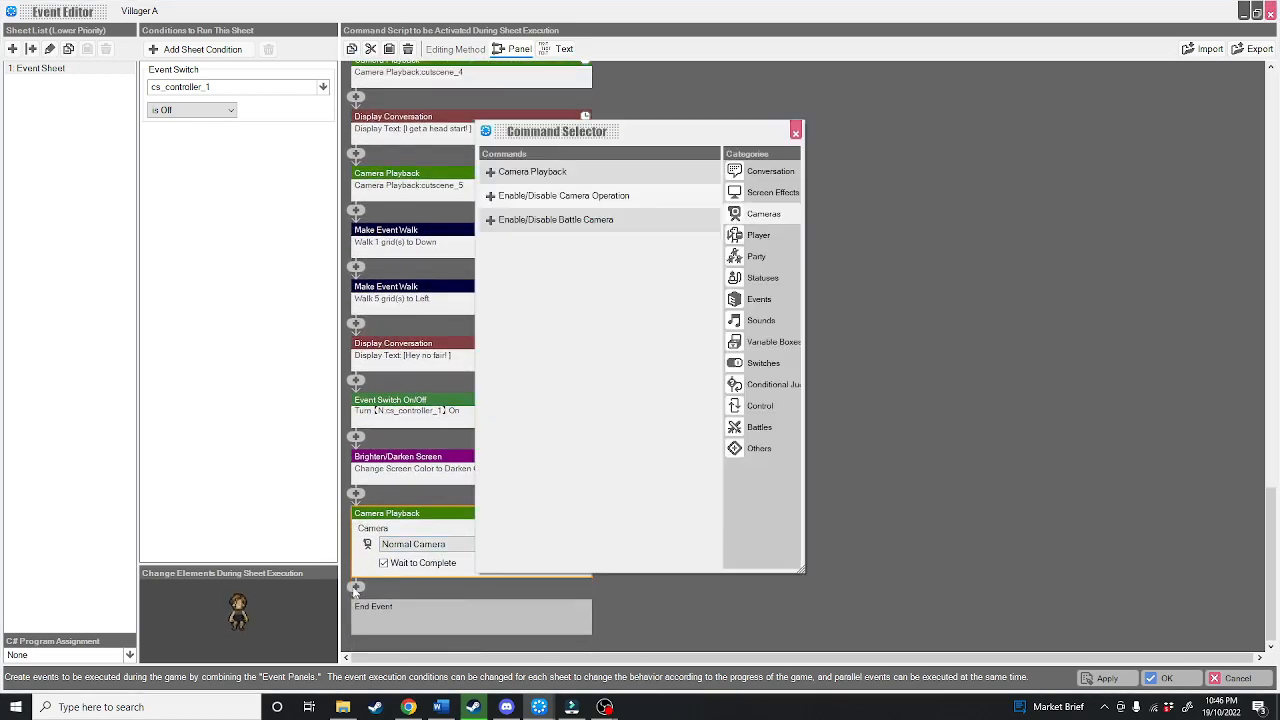
click(781, 194)
click(565, 267)
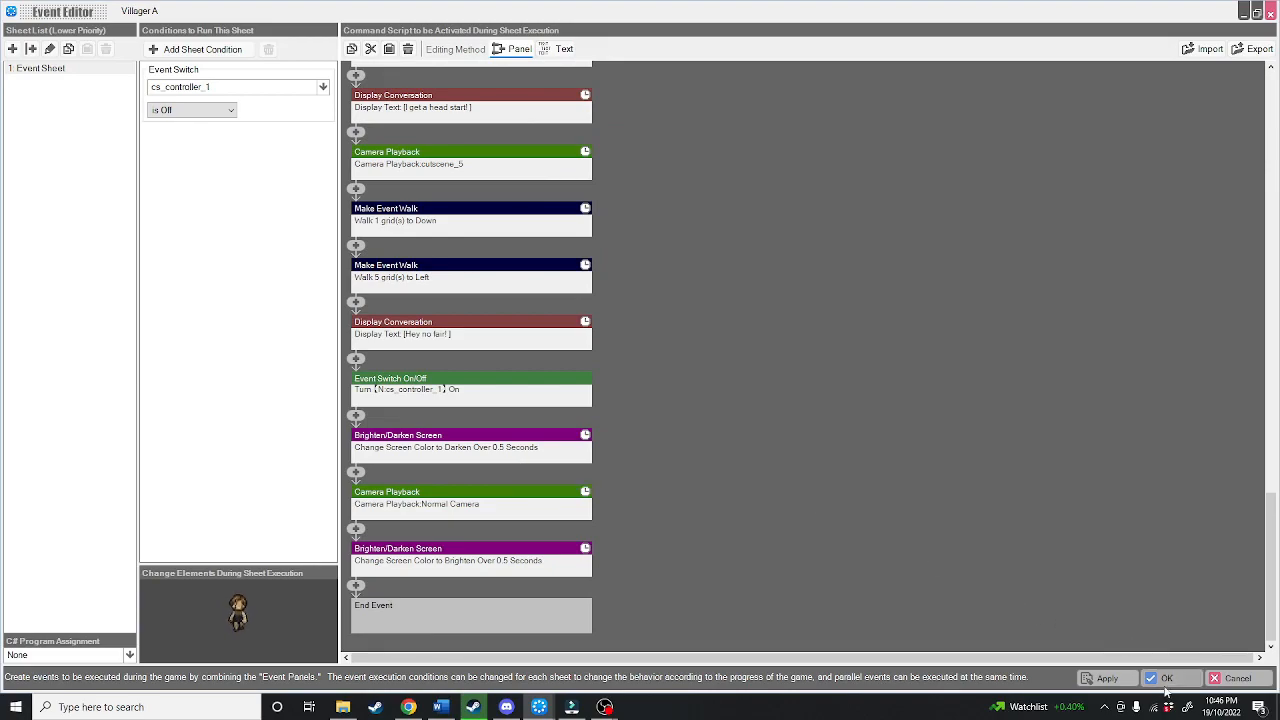
click(1163, 682)
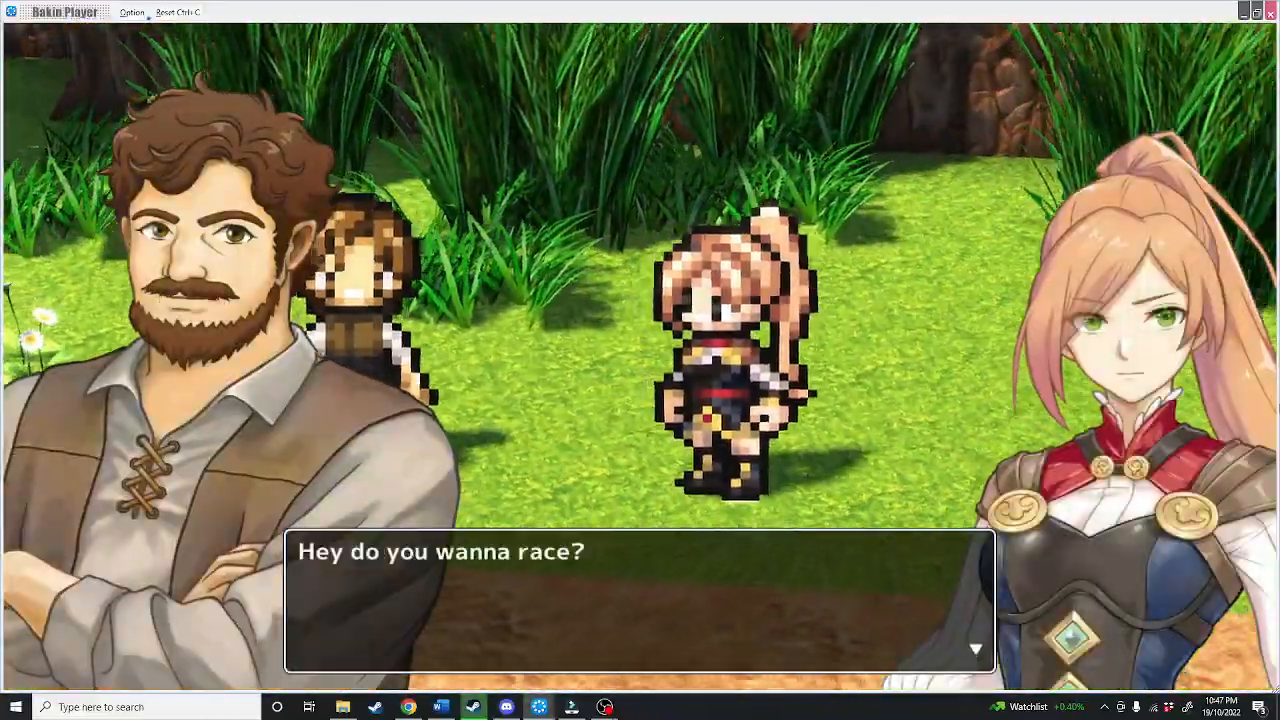
- Test play the cutscene, advancing through the conversations from "Hey do you wanna race?" to "Hey no fair!"
key(Return)
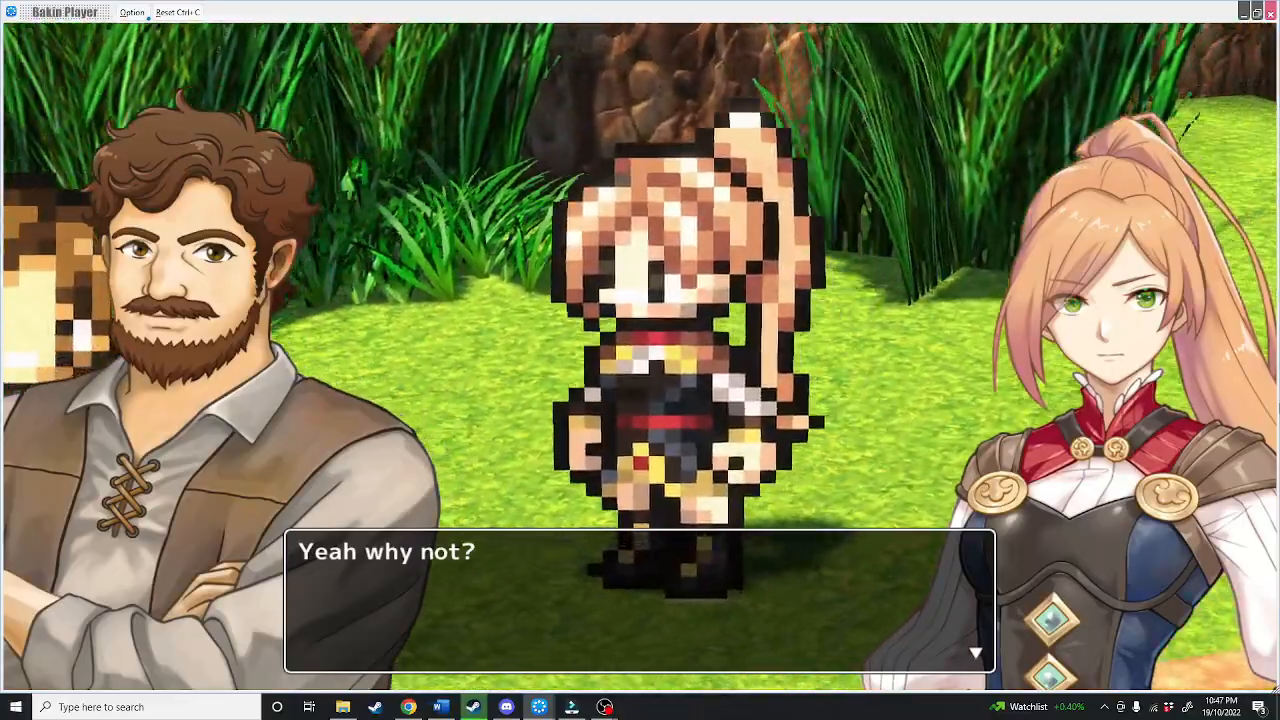
key(Return)
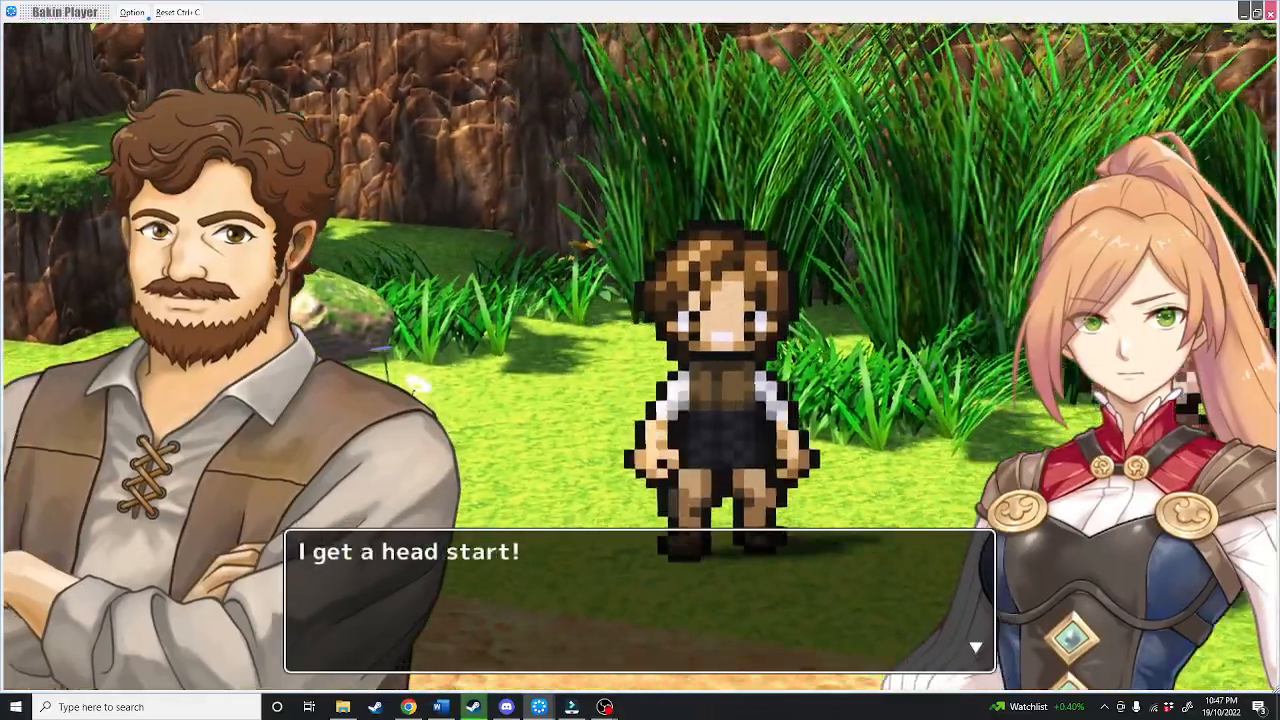
key(Return)
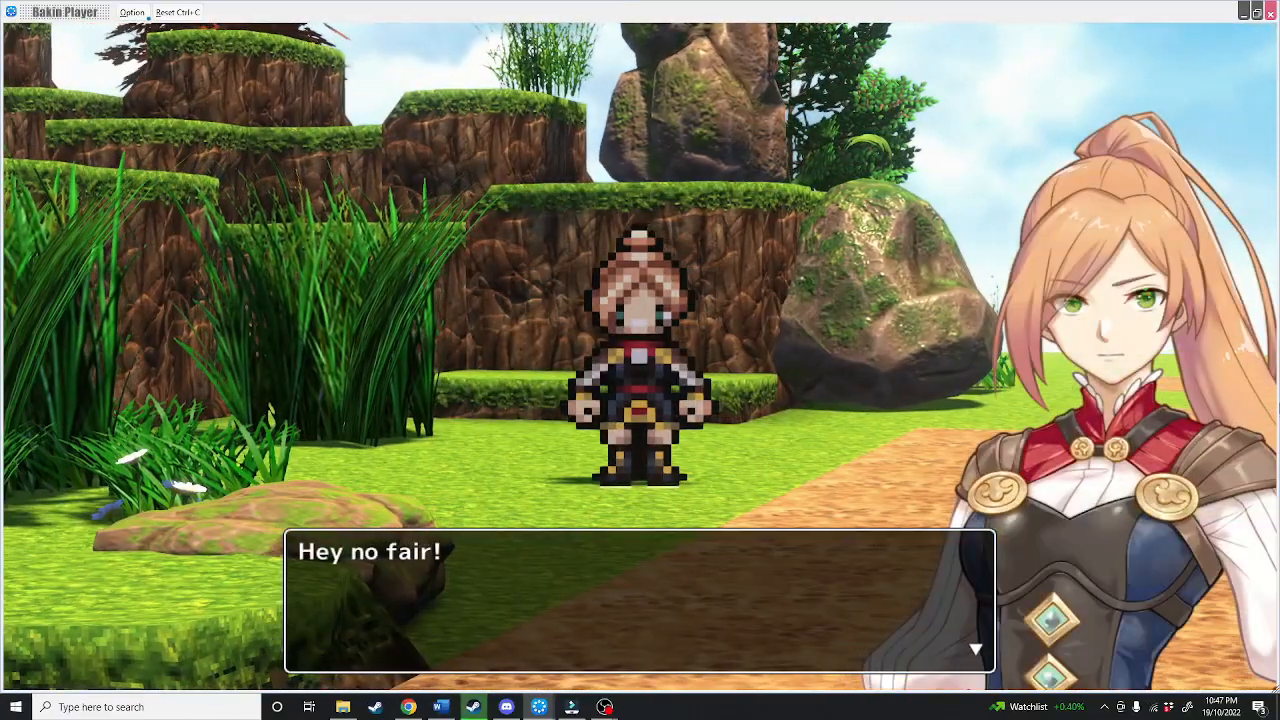
key(Return)
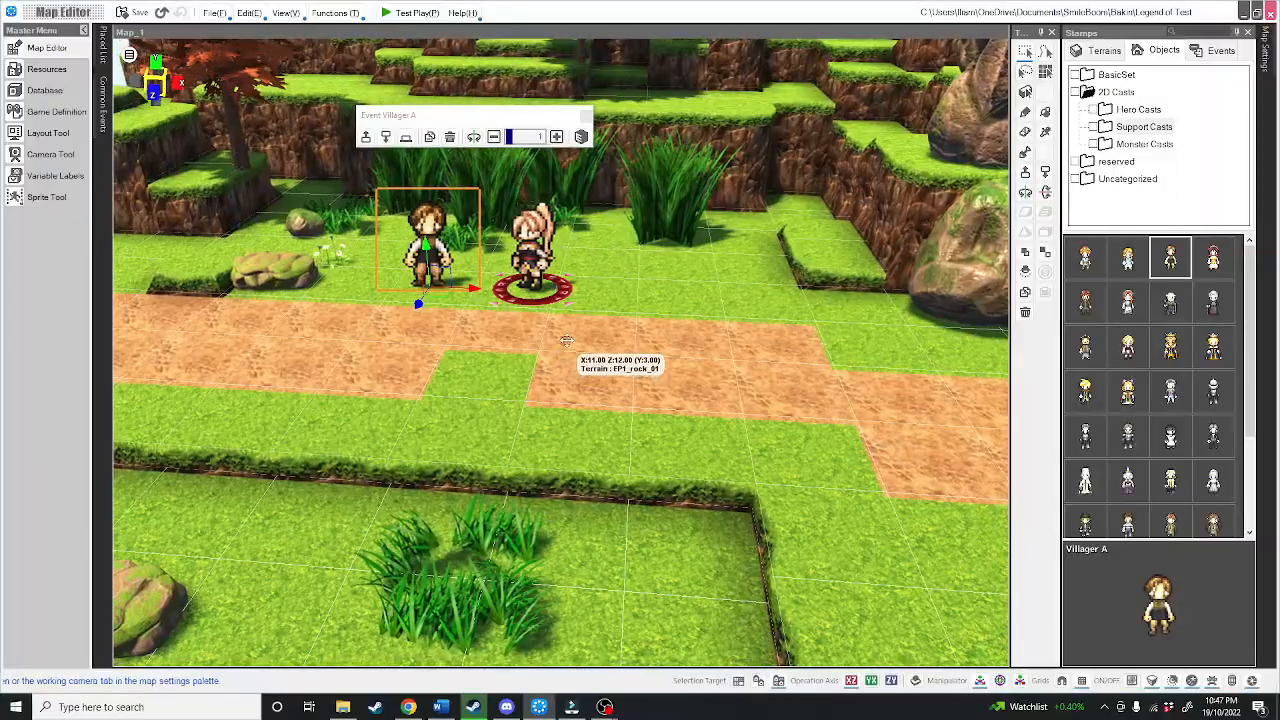
middle_drag(567, 341, 586, 341)
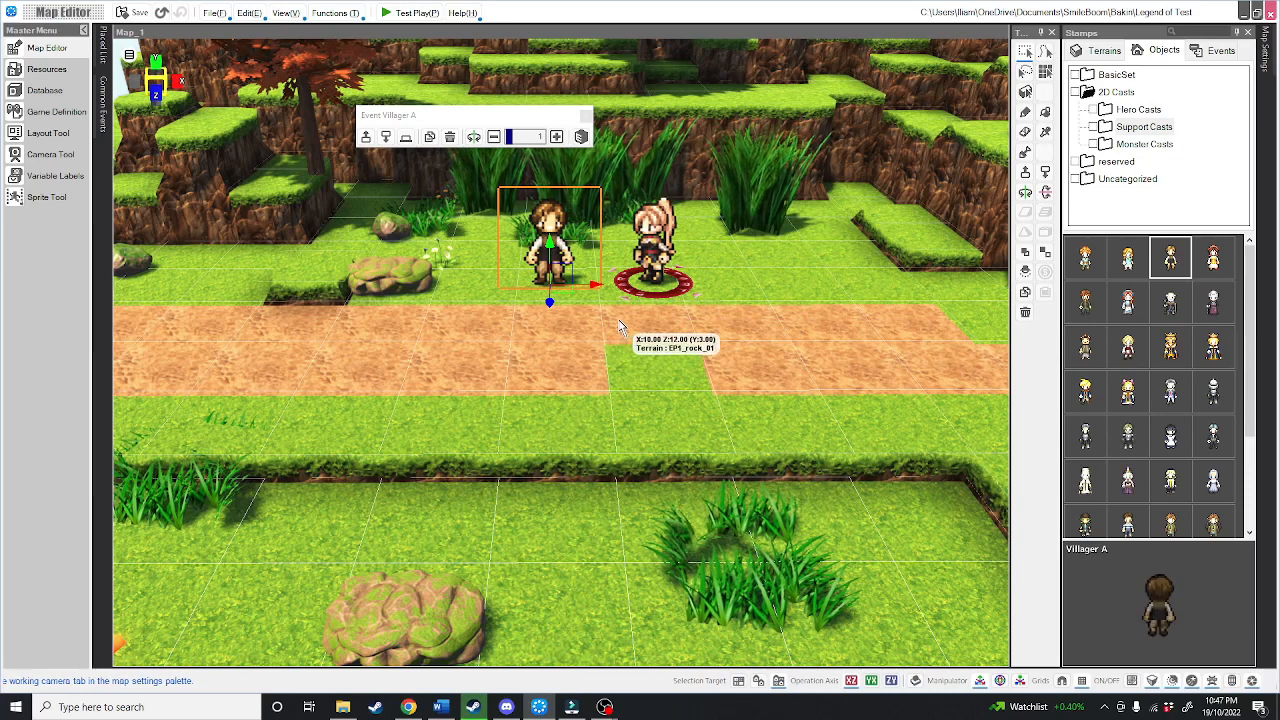
right_drag(722, 314, 712, 321)
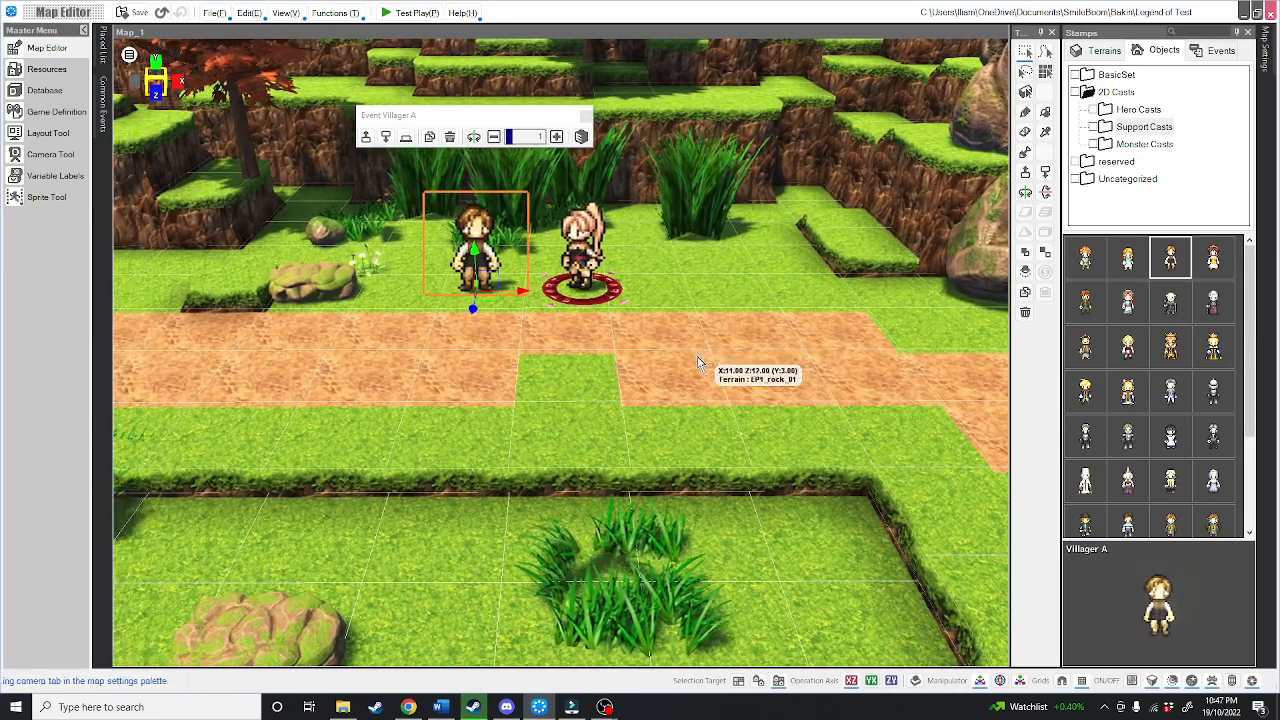